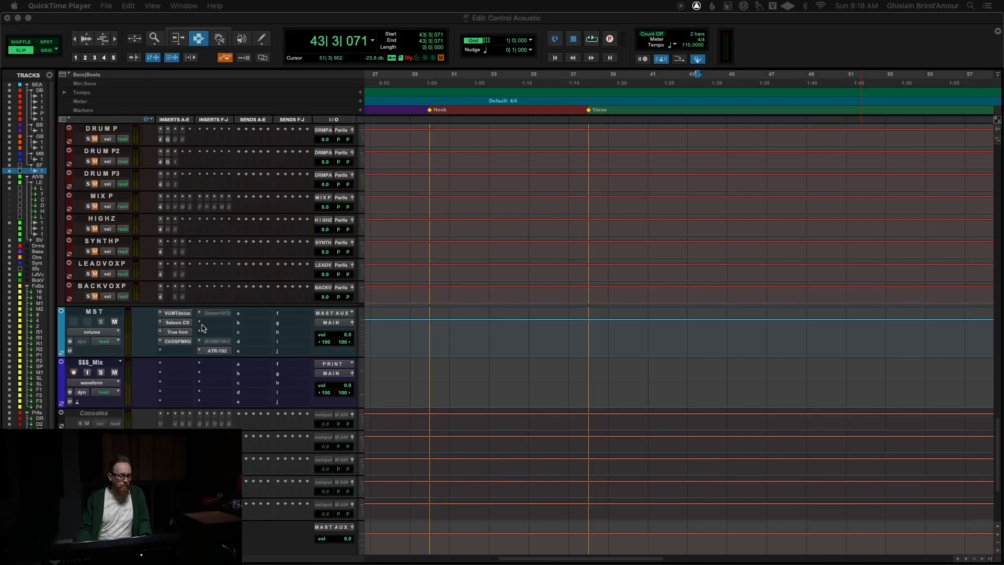
- Open the Satson CS channel strip on the MST track and reposition its plug-in window
{"action": "left_click", "coordinate": [188, 323]}
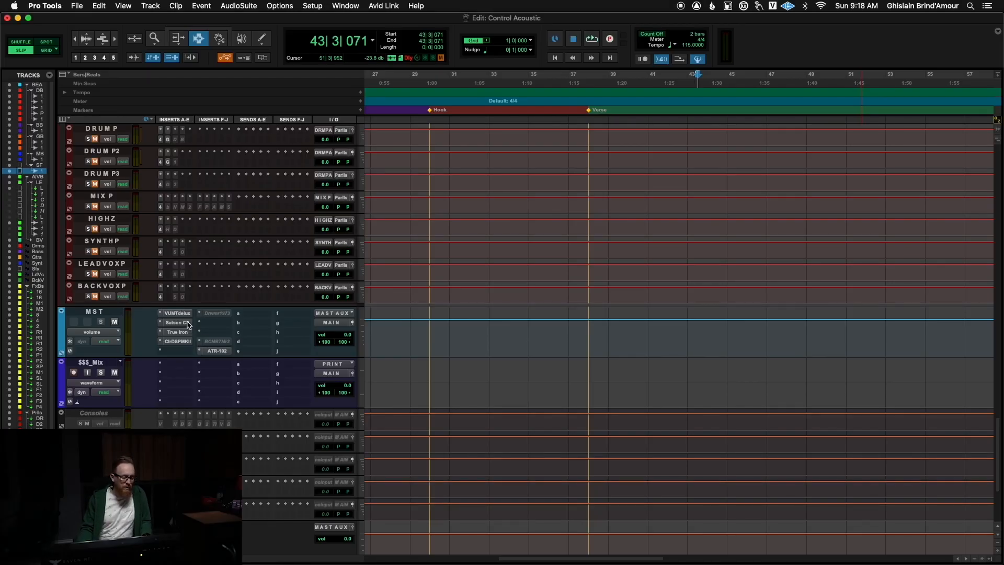
{"action": "left_click_drag", "start_coordinate": [461, 65], "coordinate": [423, 55]}
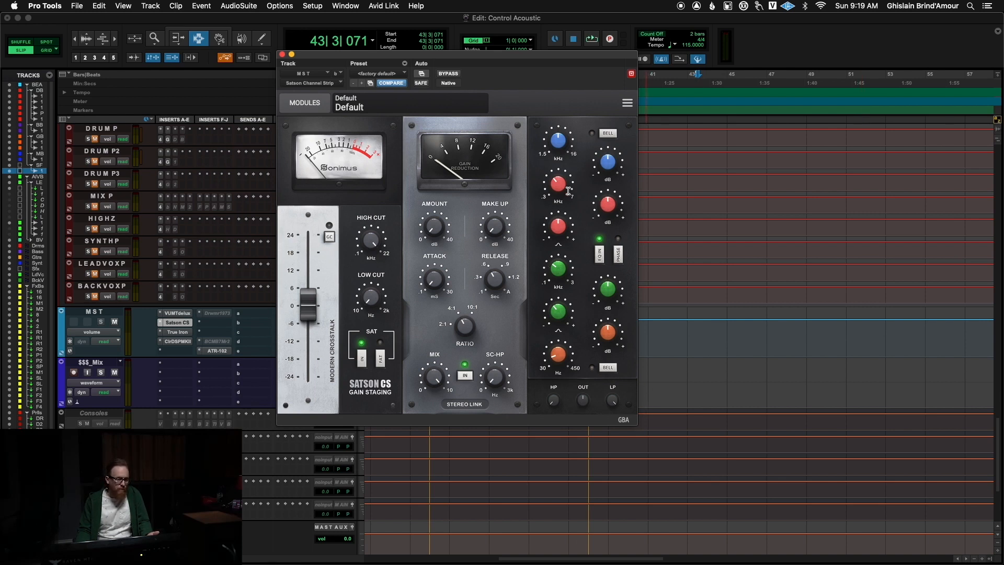
- Add a second EQ module to the channel strip and place it before the compressor
{"action": "left_click", "coordinate": [302, 106]}
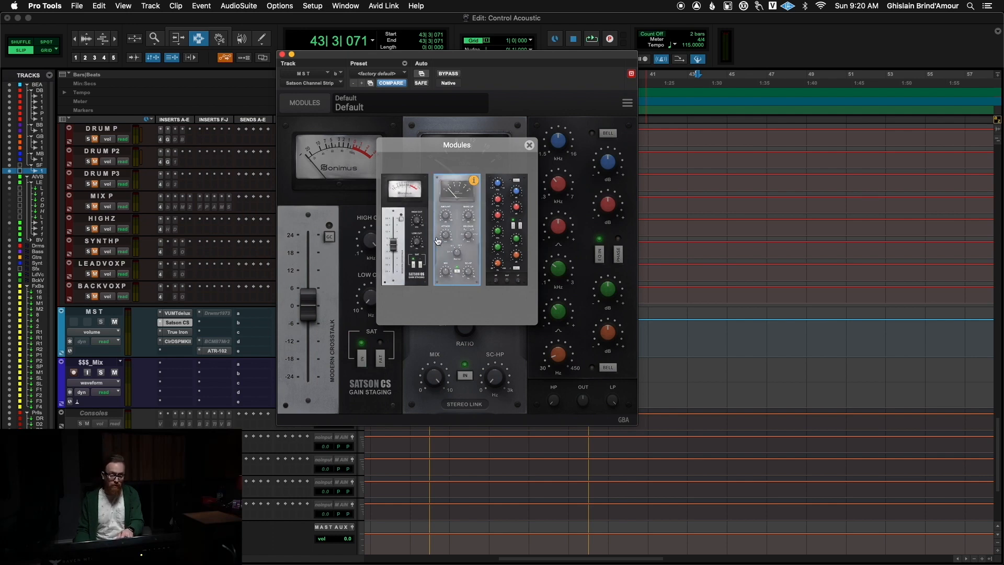
{"action": "left_click", "coordinate": [501, 223]}
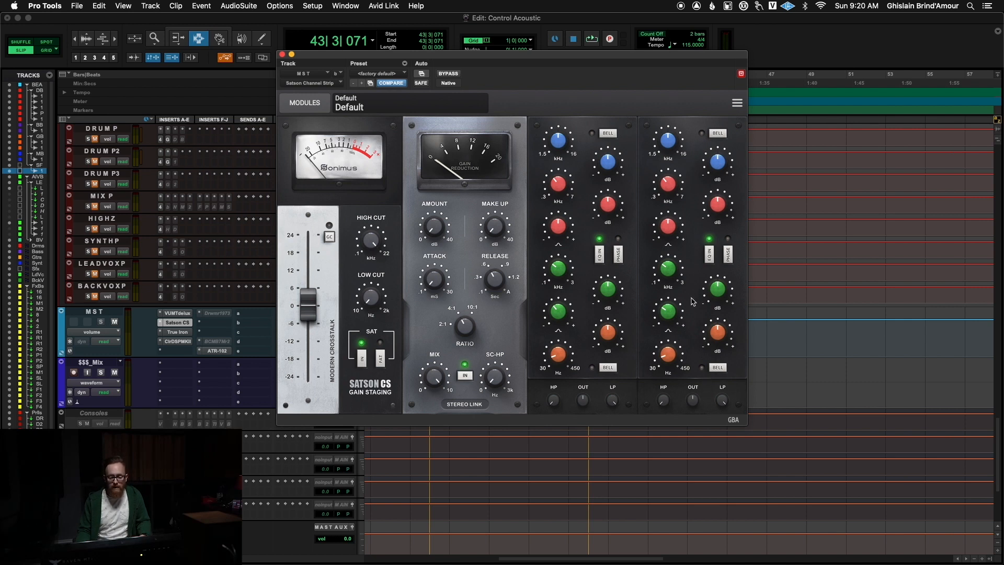
{"action": "left_click_drag", "start_coordinate": [687, 124], "coordinate": [460, 128]}
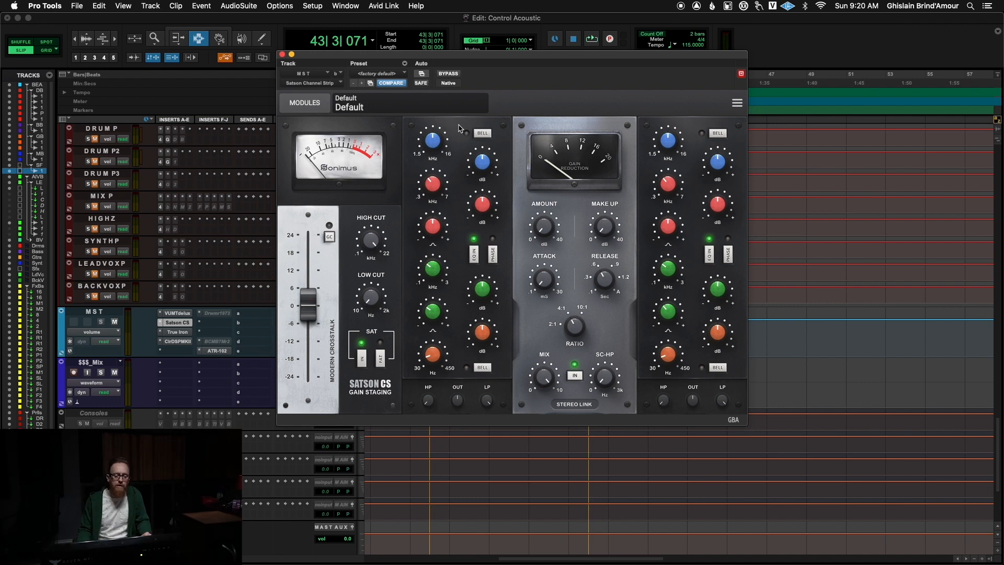
- Remove the Satson EQ module located before the compressor and confirm its deletion
{"action": "right_click", "coordinate": [459, 182]}
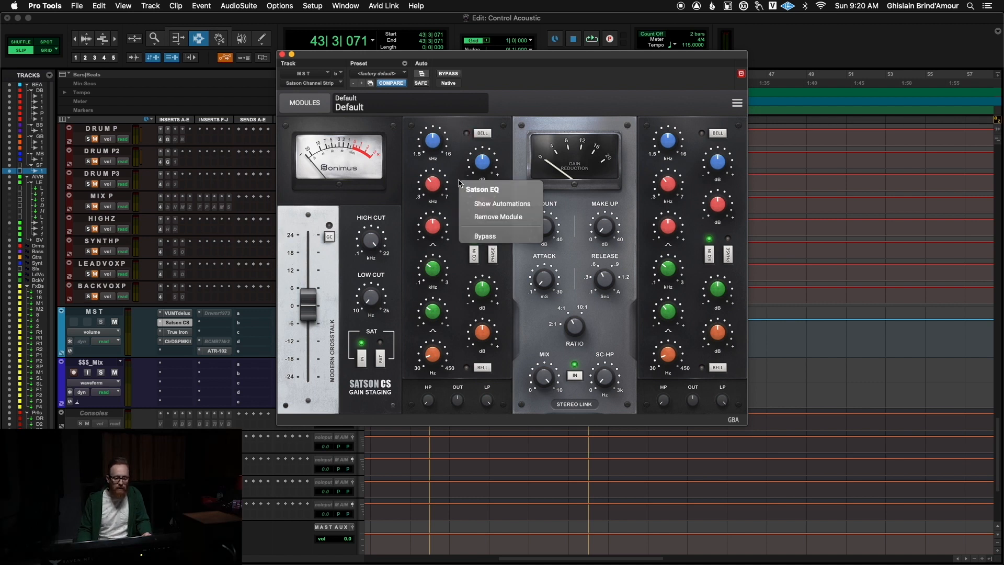
{"action": "left_click", "coordinate": [508, 218]}
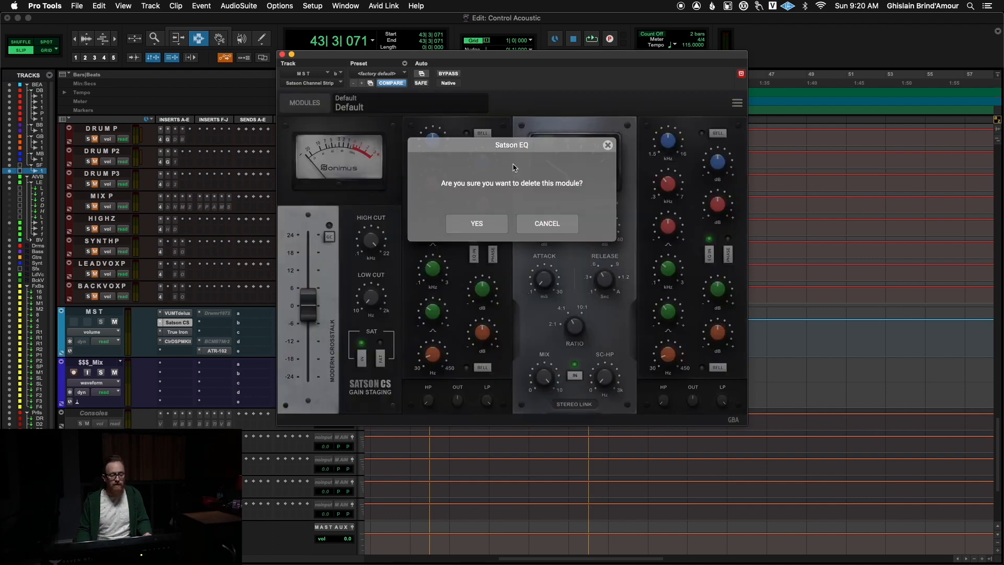
{"action": "left_click", "coordinate": [486, 223]}
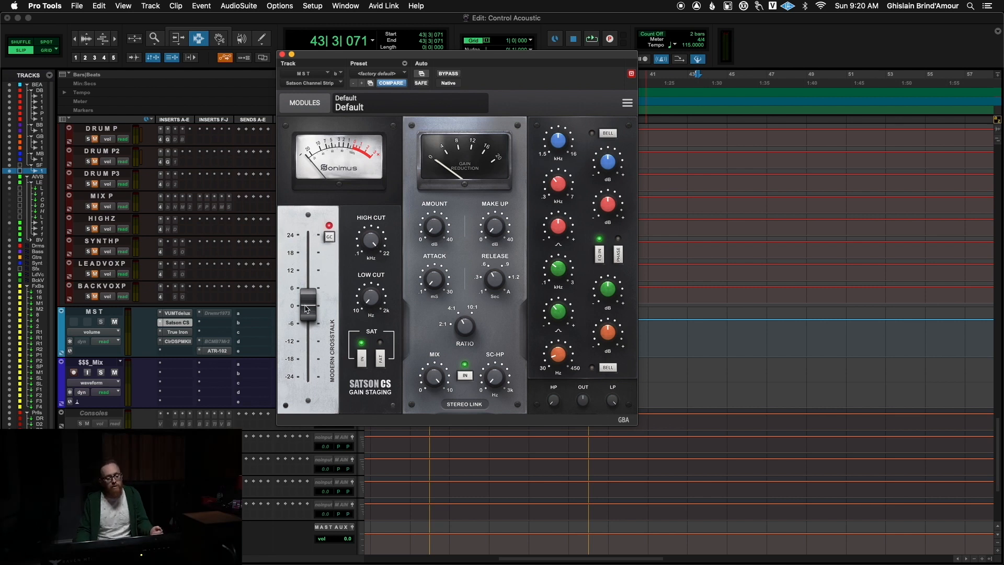
- Raise the gain-staging fader to 14.5 dB and reset it to its default level
{"action": "left_click_drag", "start_coordinate": [306, 312], "coordinate": [314, 271]}
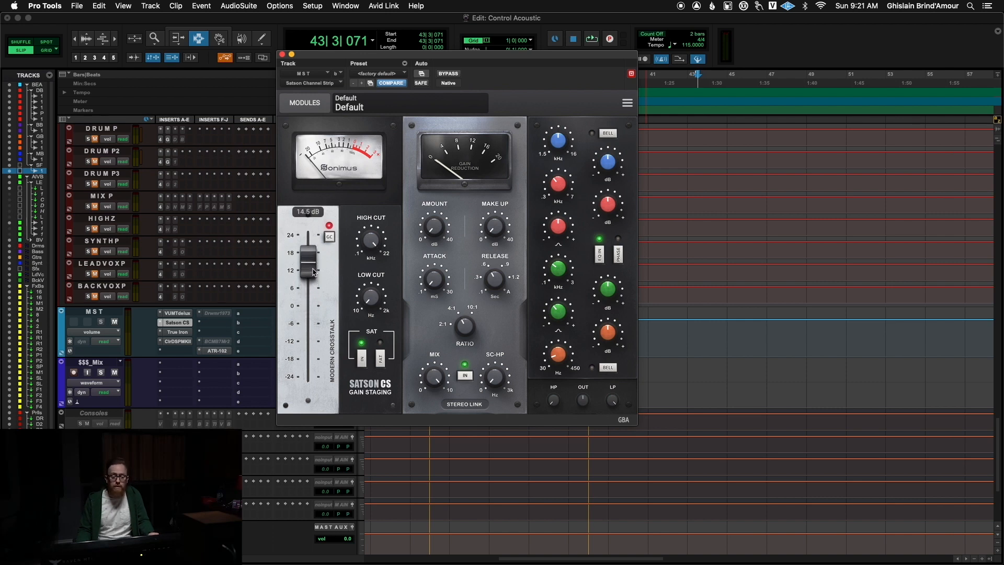
{"action": "left_click", "coordinate": [314, 271], "text": "alt"}
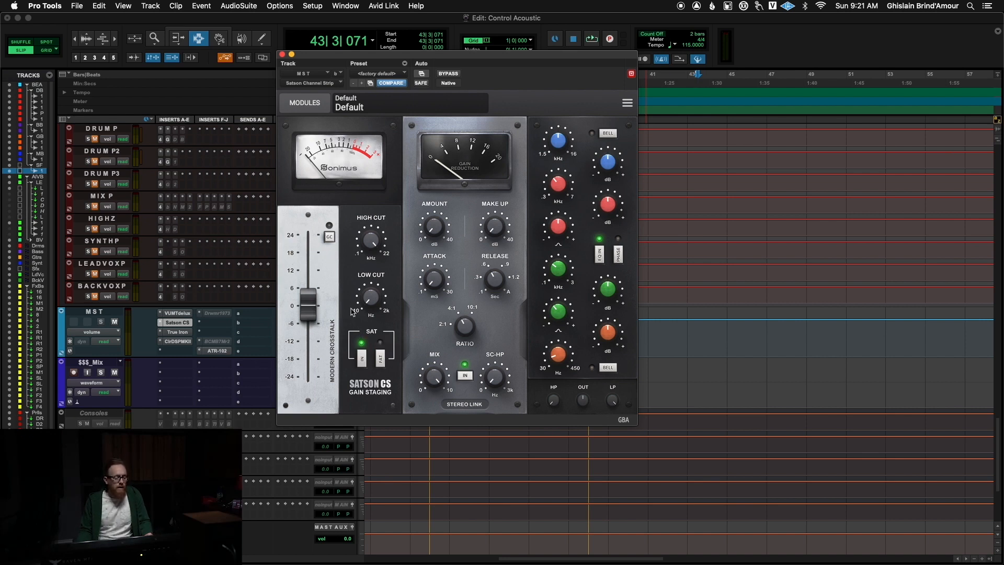
- Switch the stereo crosstalk through Vintage and No Crosstalk, and set it back to Modern
{"action": "left_click", "coordinate": [334, 367]}
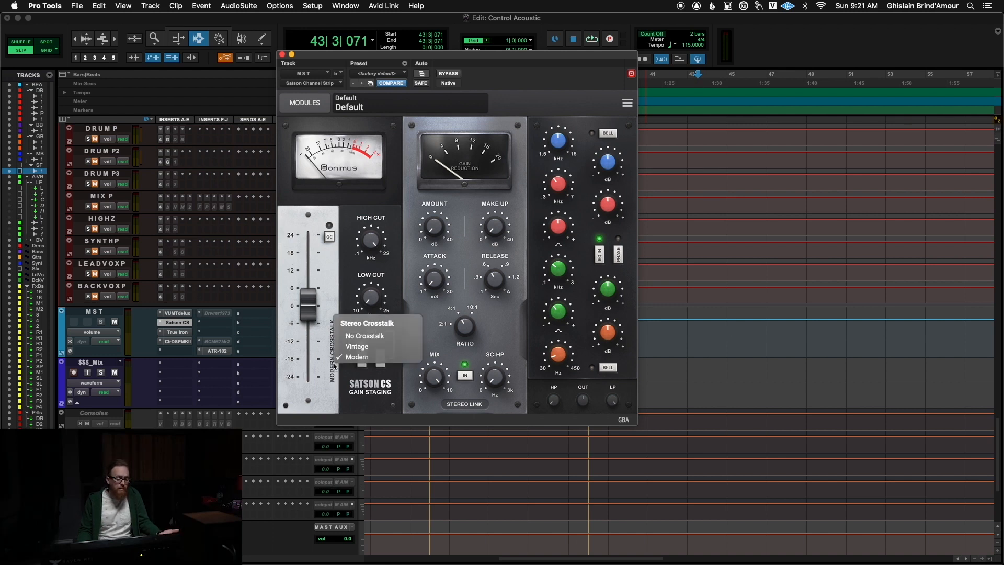
{"action": "left_click", "coordinate": [366, 347]}
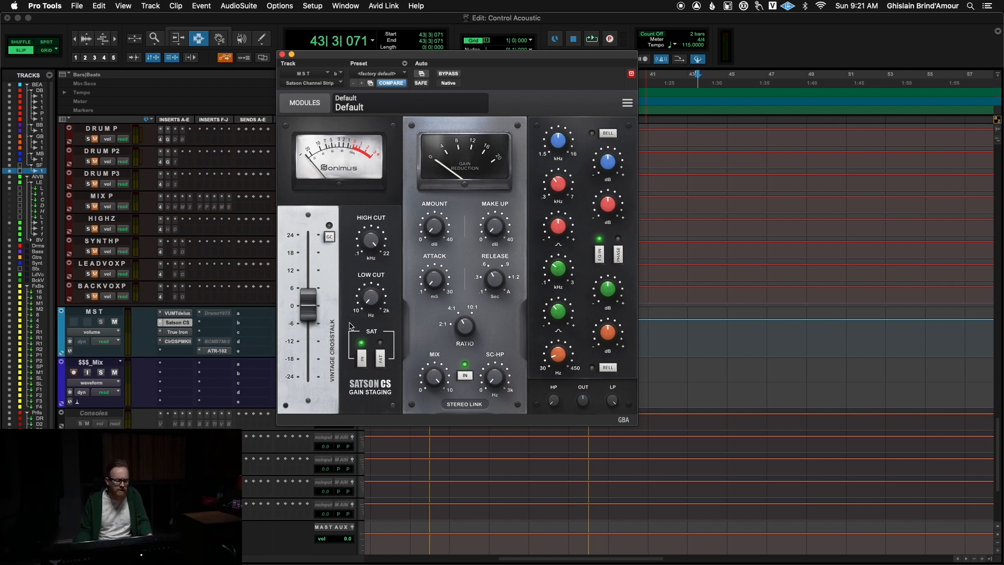
{"action": "left_click", "coordinate": [333, 350]}
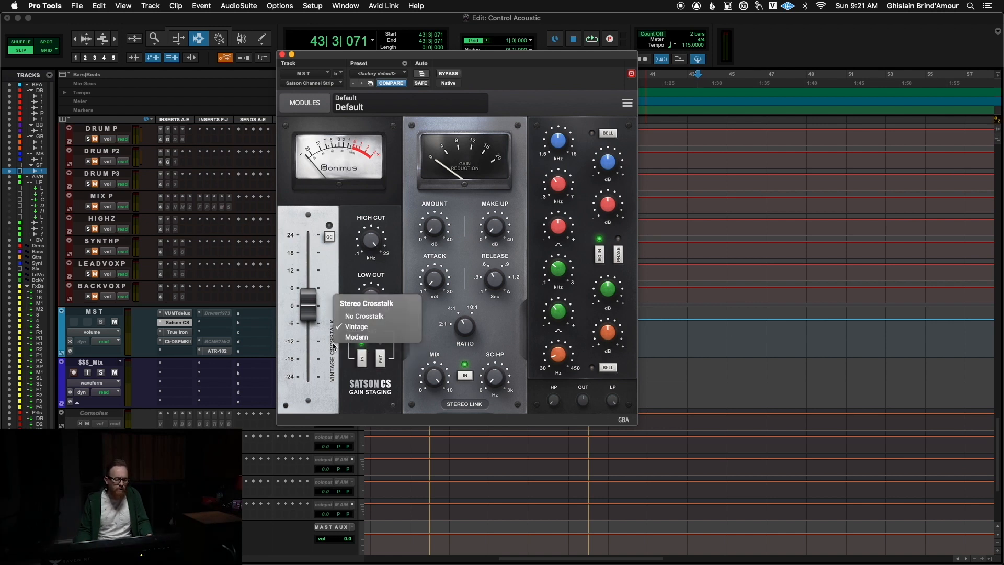
{"action": "left_click", "coordinate": [368, 318]}
{"action": "left_click", "coordinate": [333, 364]}
{"action": "left_click", "coordinate": [351, 355]}
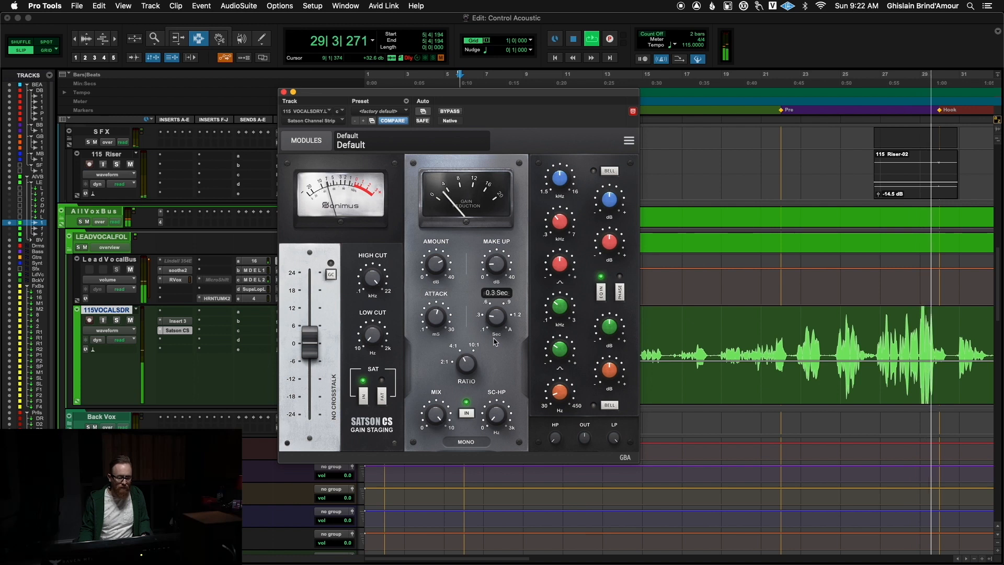
- Adjust the vocal compressor's sidechain high-pass and amount, and set its attack to 7.4 ms during playback
{"action": "mouse_move", "coordinate": [497, 399]}
{"action": "left_click_drag", "start_coordinate": [498, 398], "coordinate": [498, 387]}
{"action": "mouse_move", "coordinate": [434, 265]}
{"action": "left_click_drag", "start_coordinate": [435, 265], "coordinate": [440, 254]}
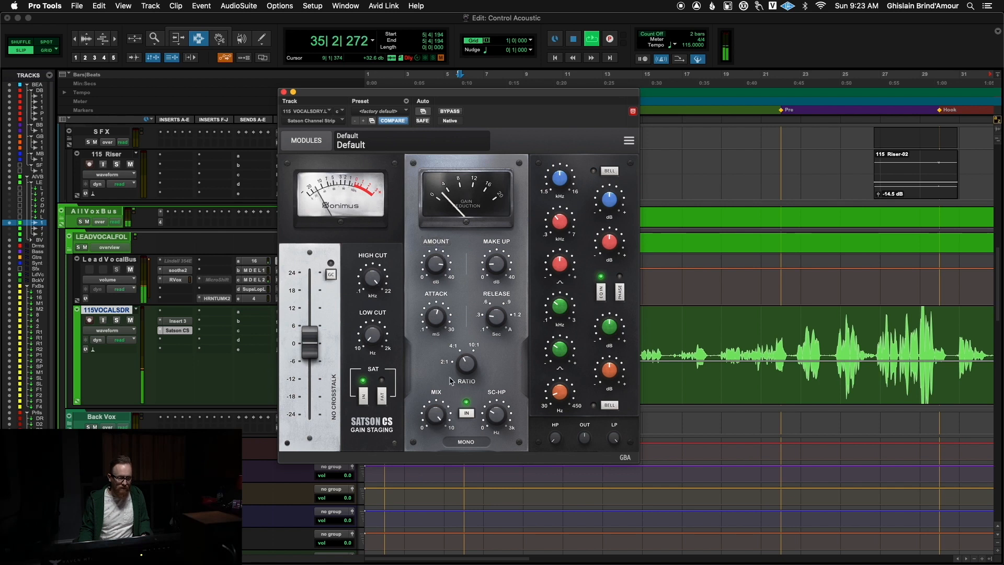
{"action": "mouse_move", "coordinate": [433, 329]}
{"action": "left_click_drag", "start_coordinate": [432, 328], "coordinate": [430, 336]}
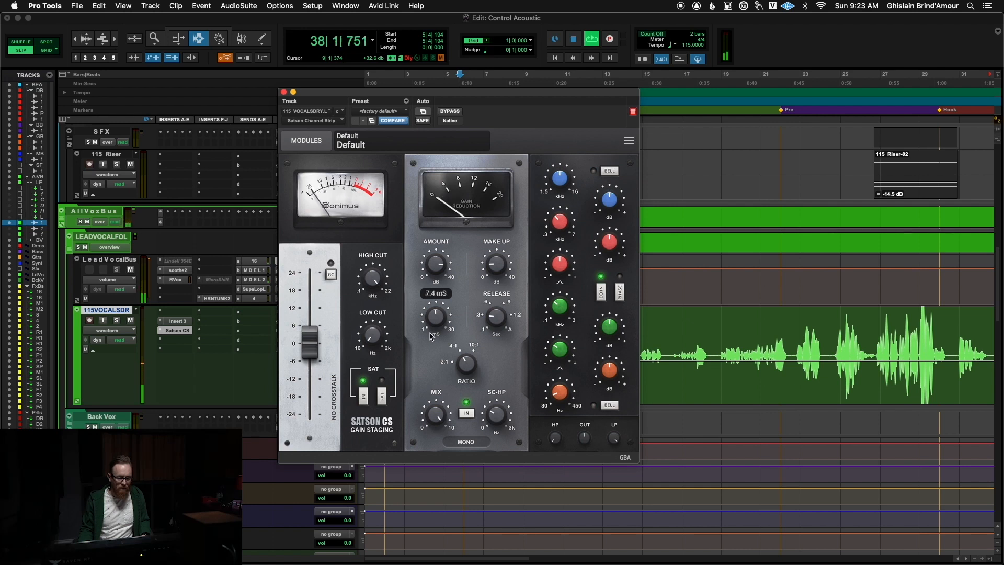
- Move the plug-in window off the vocal waveform and play the vocal from the loud phrase at bar 45
{"action": "key", "text": "r"}
{"action": "key", "text": "r"}
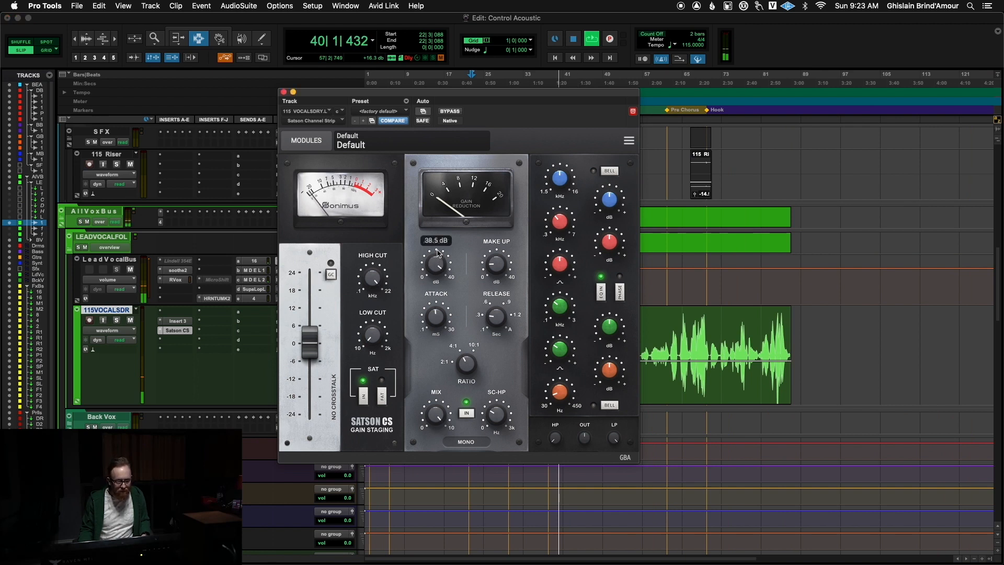
{"action": "left_click_drag", "start_coordinate": [527, 98], "coordinate": [400, 84]}
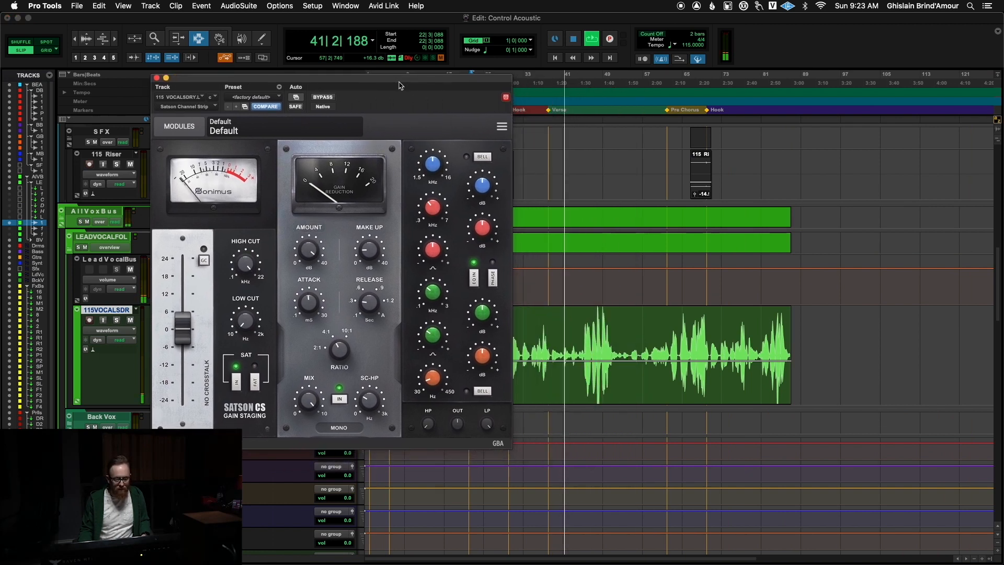
{"action": "key", "text": "space"}
{"action": "left_click", "coordinate": [585, 335]}
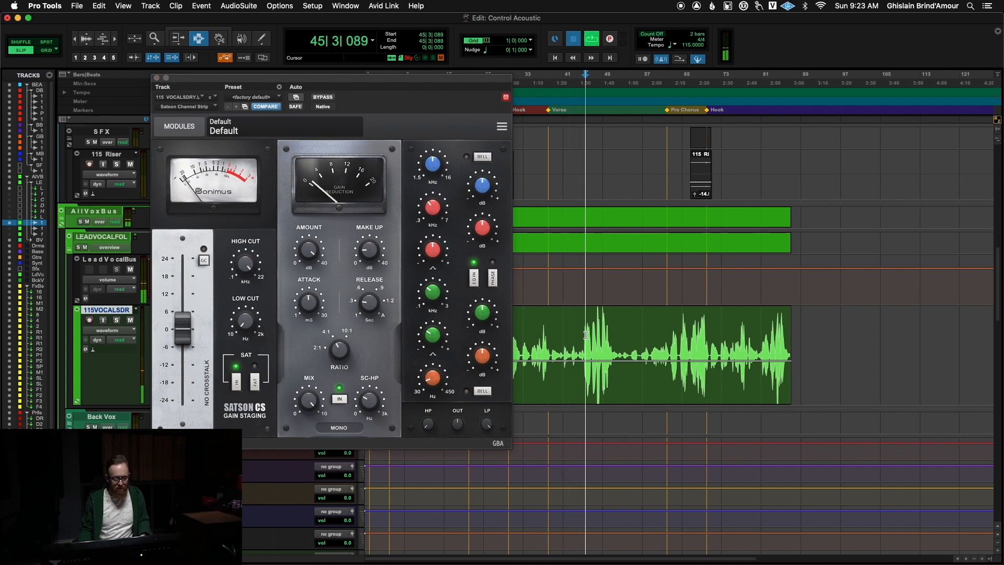
- Lower the vocal compressor's amount to about 30.6 dB and adjust its attack while the vocal plays
{"action": "mouse_move", "coordinate": [312, 256]}
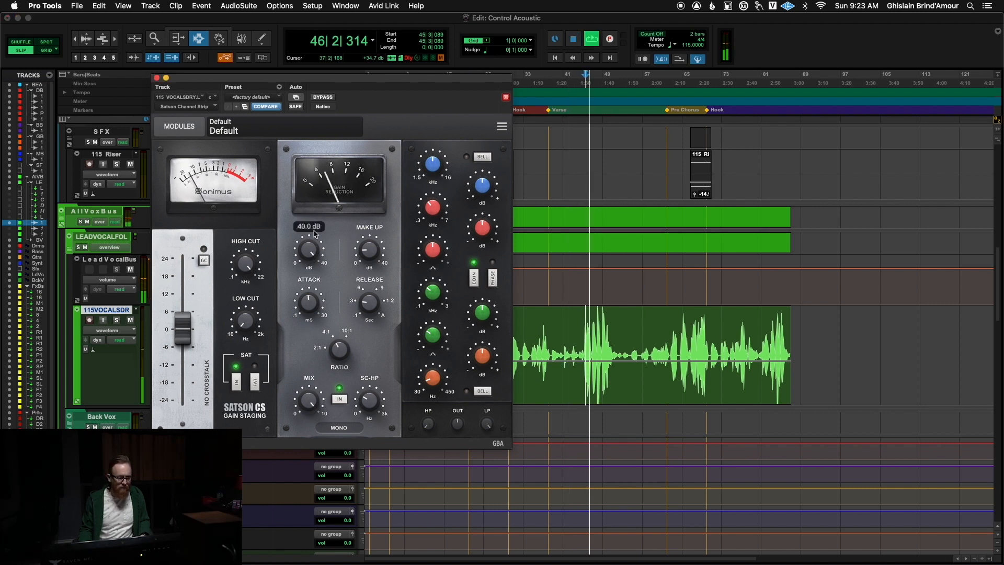
{"action": "left_click_drag", "start_coordinate": [312, 249], "coordinate": [308, 277]}
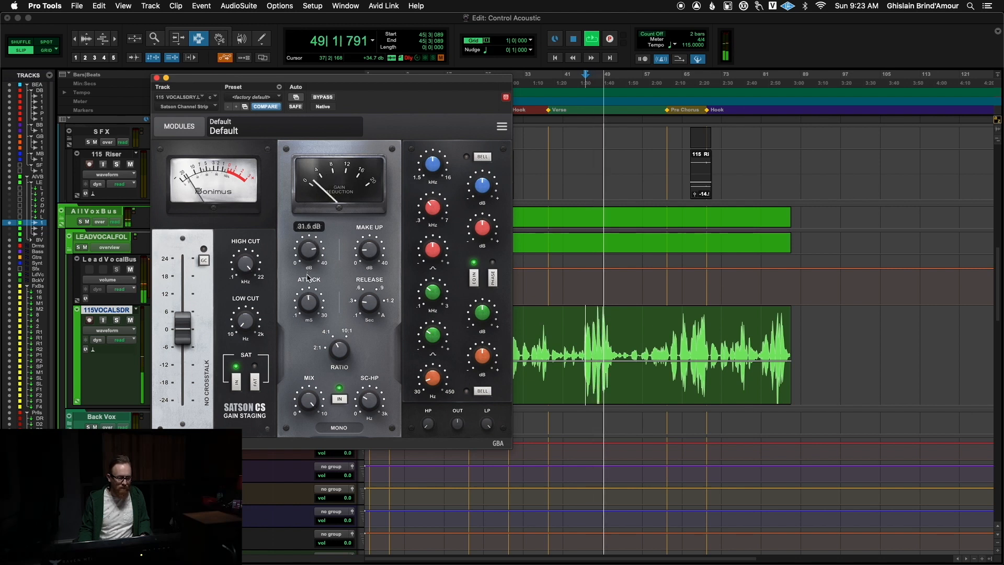
{"action": "mouse_move", "coordinate": [308, 297]}
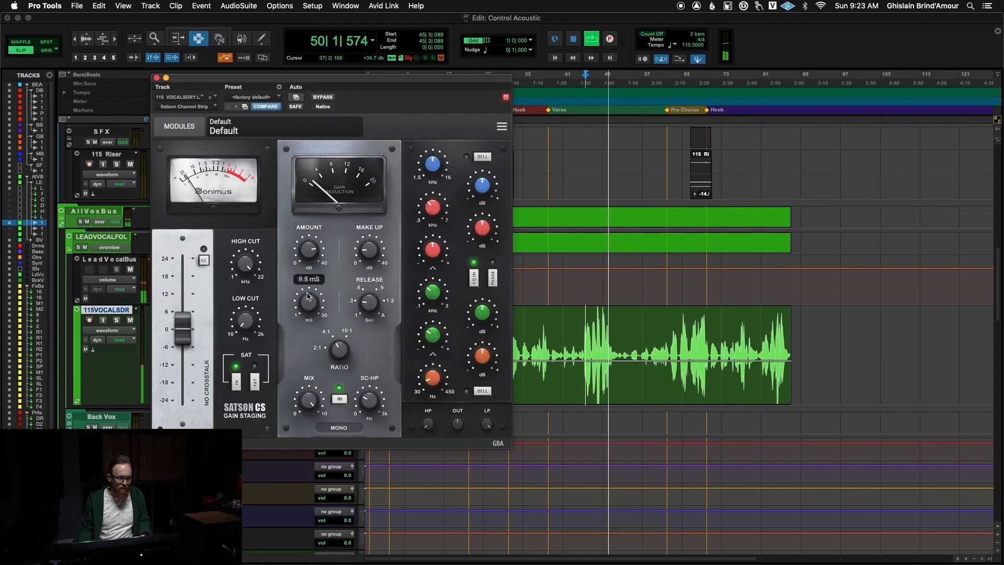
{"action": "mouse_move", "coordinate": [312, 254]}
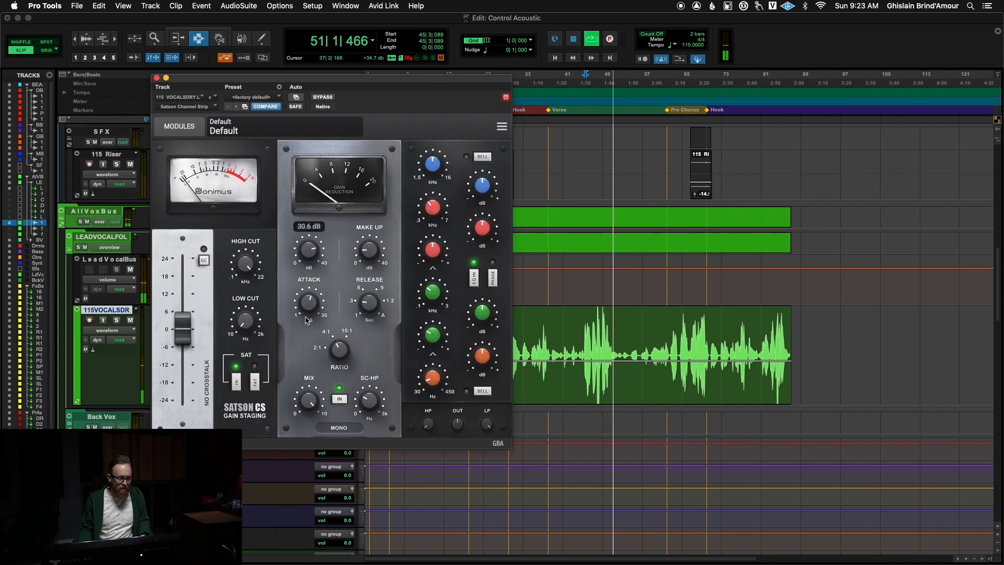
- Audition the vocal from bar 55 and from the pre-chorus, trying the compressor's mix at 76%
{"action": "mouse_move", "coordinate": [309, 416]}
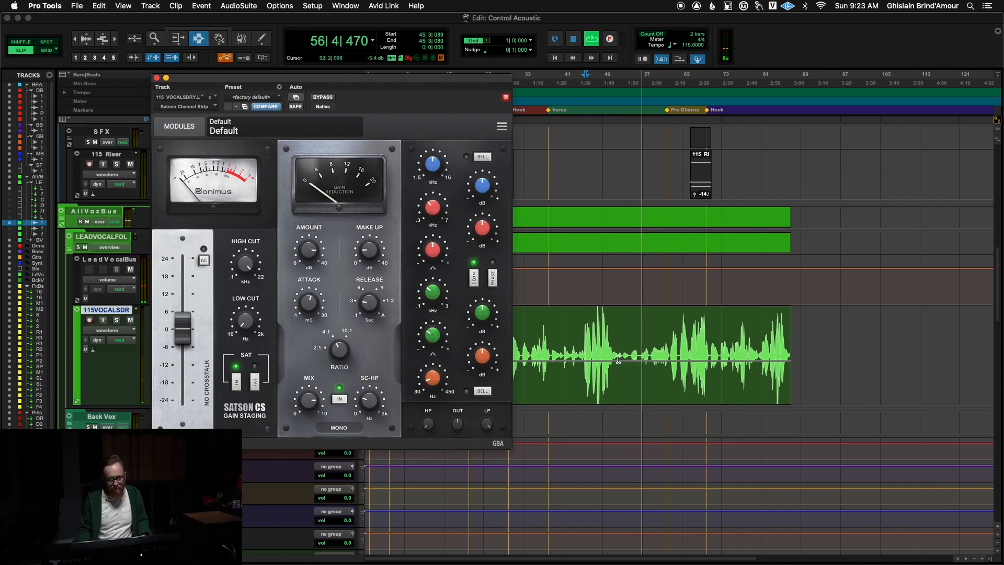
{"action": "left_click", "coordinate": [632, 349]}
{"action": "key", "text": "t"}
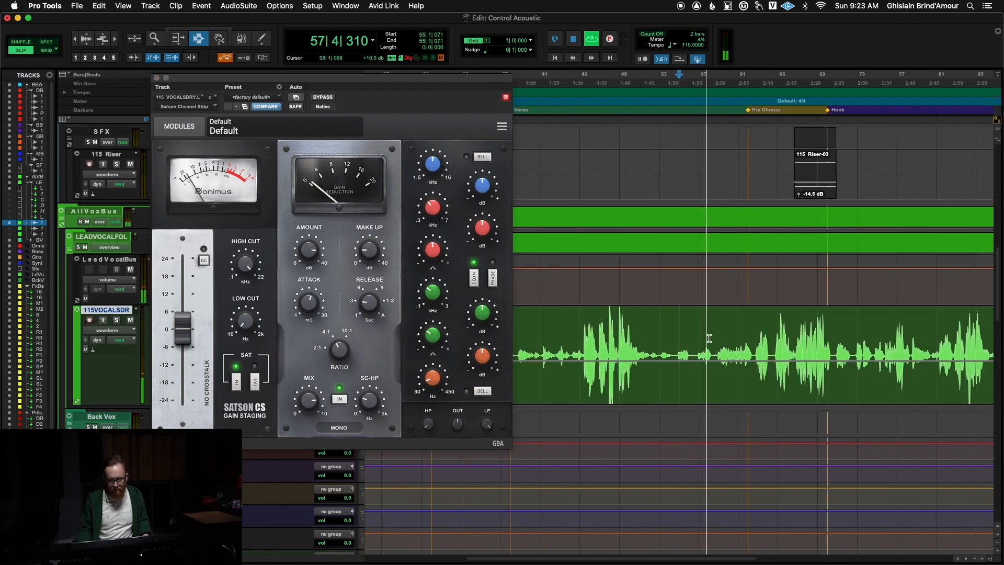
{"action": "left_click", "coordinate": [758, 340]}
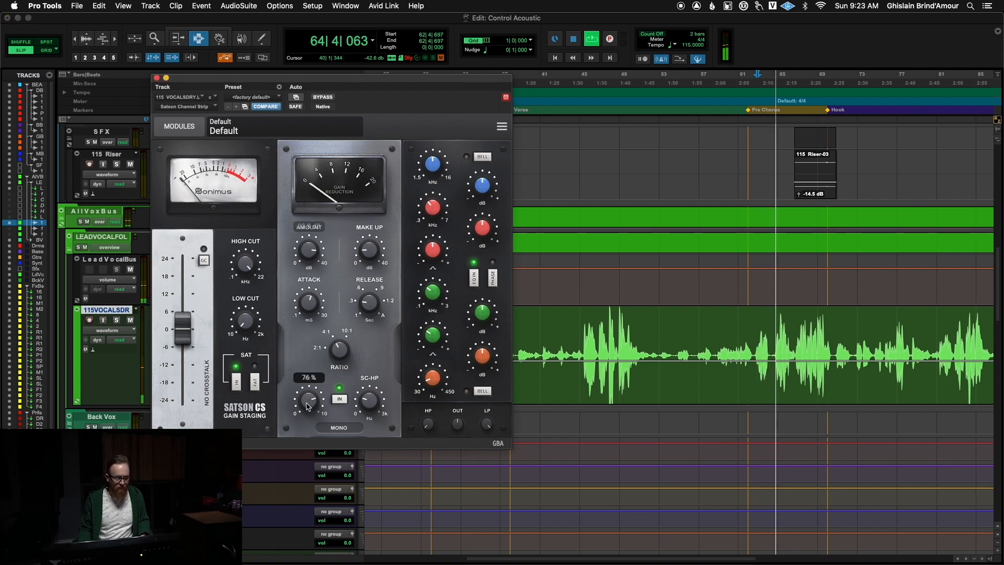
- Compare the vocal with the channel strip bypassed and active, setting the compressor's make-up gain to about 5.5 dB
{"action": "left_click", "coordinate": [326, 97]}
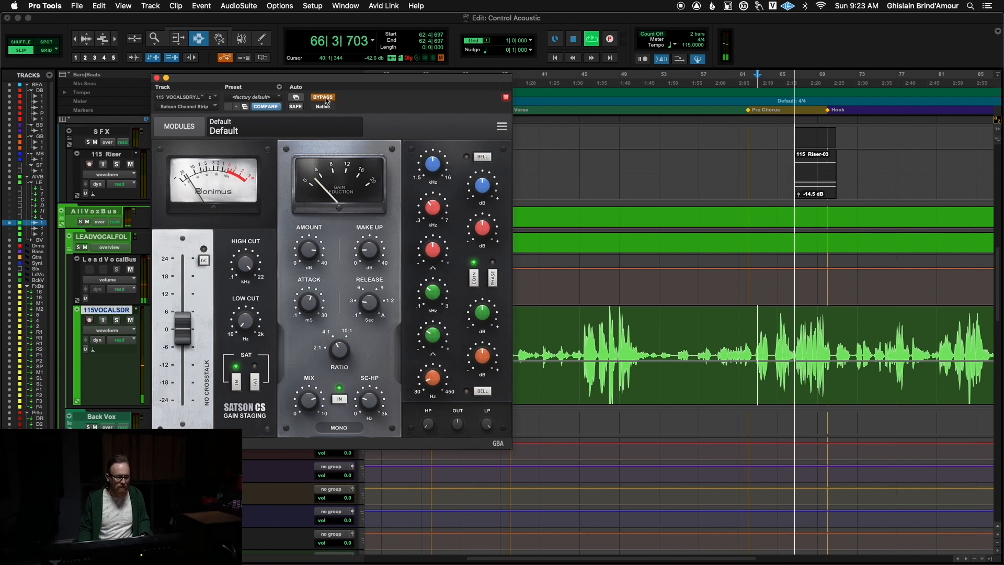
{"action": "left_click", "coordinate": [325, 99]}
{"action": "mouse_move", "coordinate": [373, 261]}
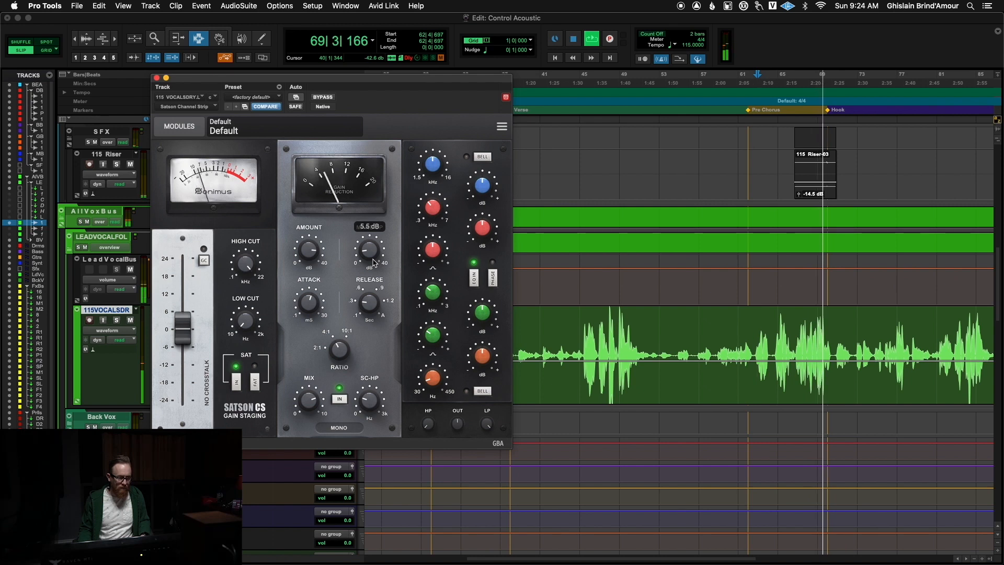
{"action": "left_click", "coordinate": [322, 98]}
{"action": "left_click", "coordinate": [321, 98]}
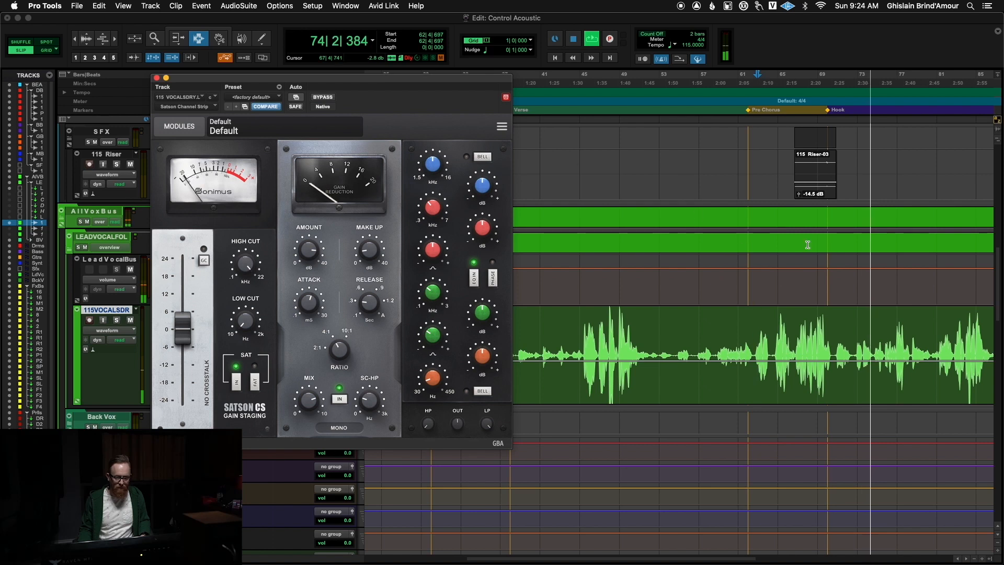
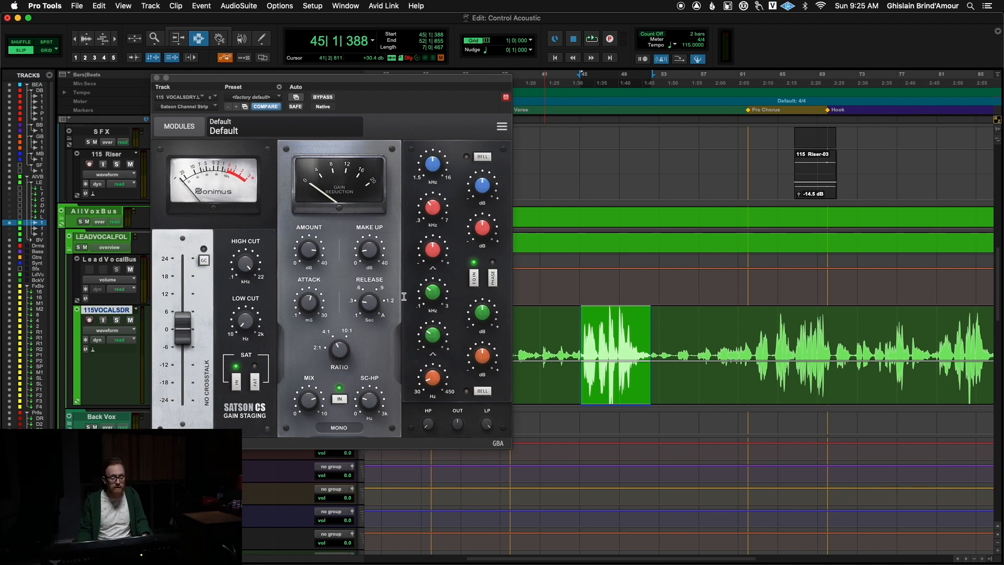
- Set the vocal compressor's ratio to 10:1 and raise its amount while playing the selected loud phrase
{"action": "left_click", "coordinate": [341, 353]}
{"action": "key", "text": "space"}
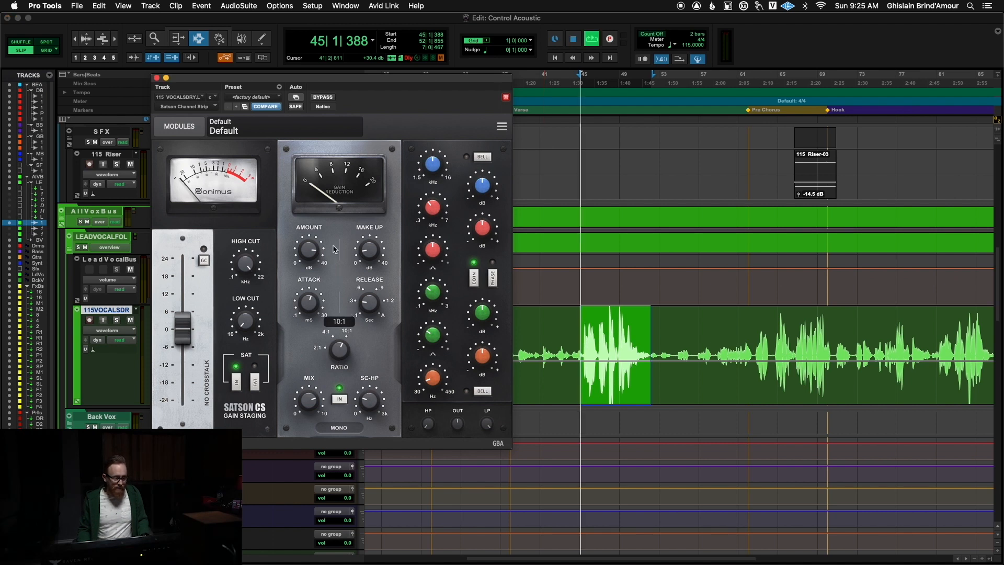
{"action": "left_click", "coordinate": [316, 239]}
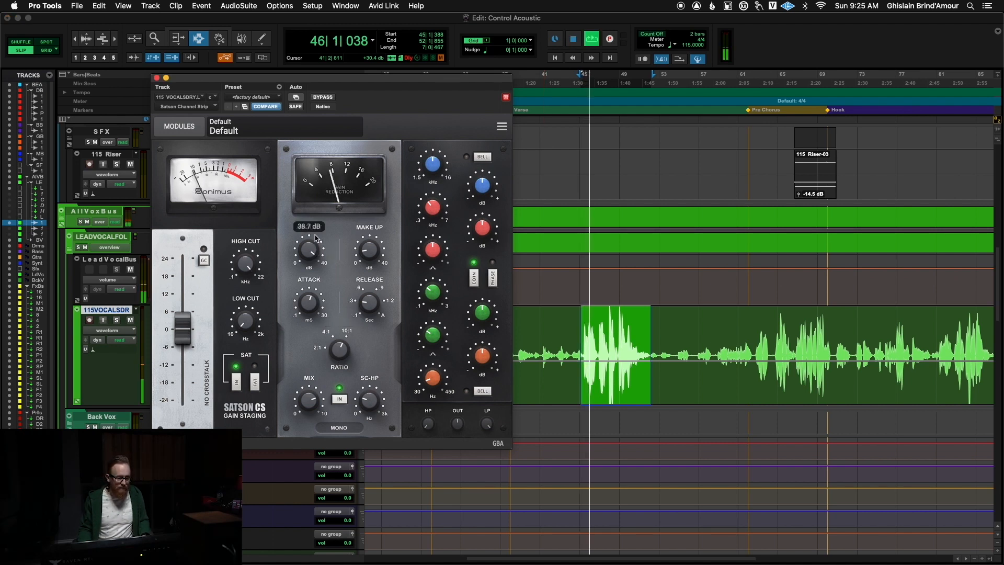
{"action": "left_click_drag", "start_coordinate": [316, 240], "coordinate": [320, 213]}
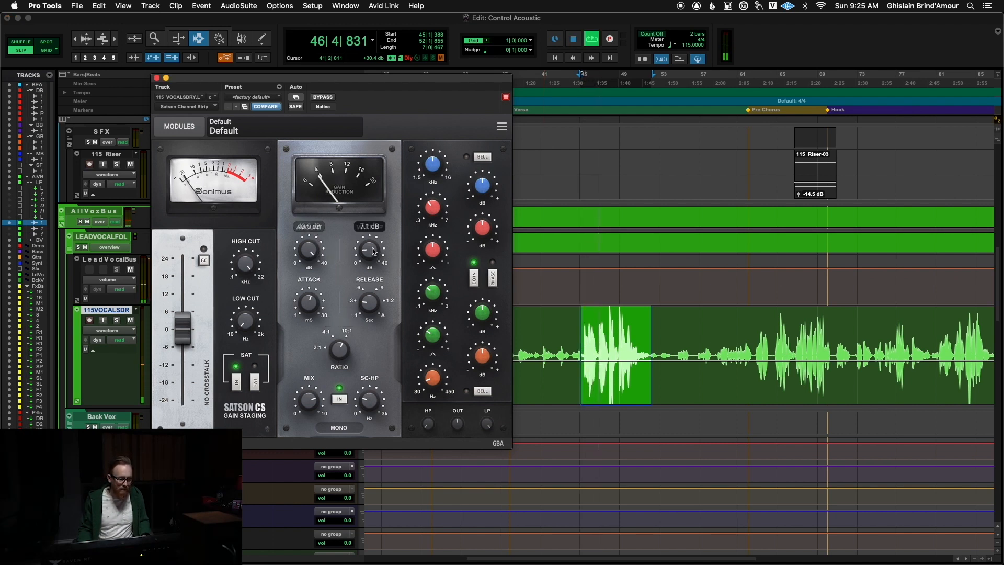
- Raise the vocal compressor's make-up gain slightly and set its attack to 9.9 ms
{"action": "left_click_drag", "start_coordinate": [373, 244], "coordinate": [373, 240]}
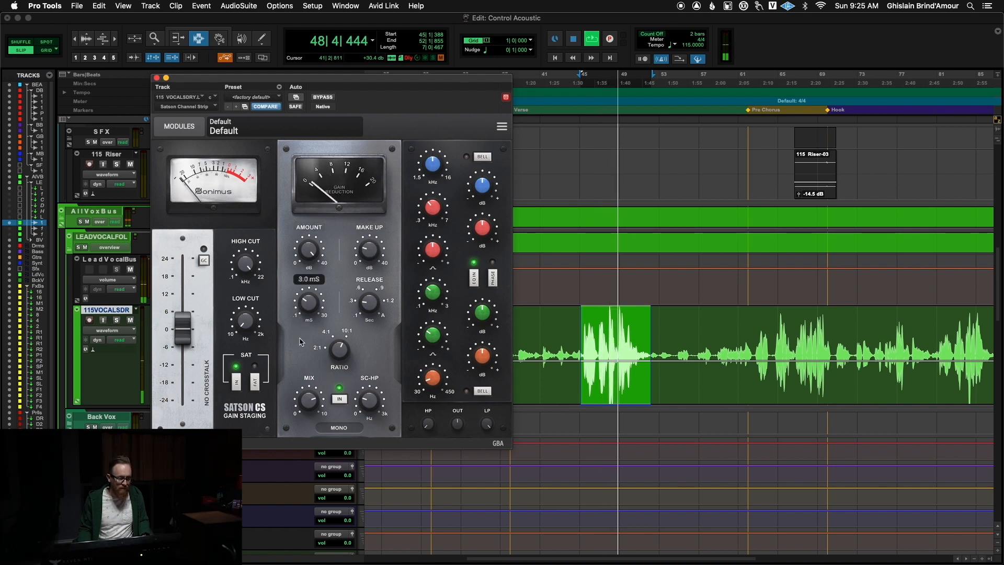
{"action": "mouse_move", "coordinate": [372, 312]}
{"action": "left_click_drag", "start_coordinate": [309, 301], "coordinate": [315, 273]}
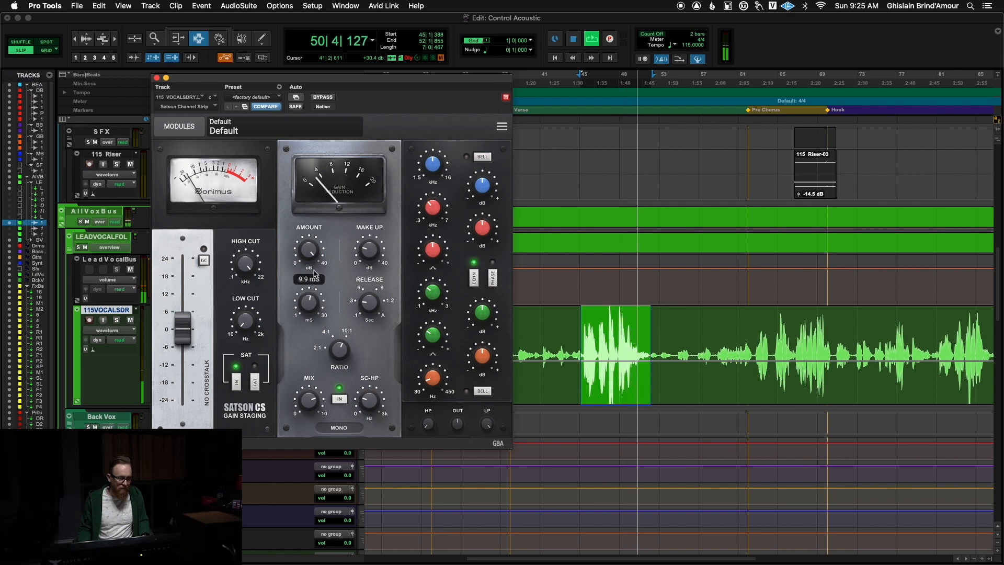
- While the loud phrase loops, set the vocal compressor's amount to 37.8 dB, its mix to 58% and its make-up gain to 10.9 dB
{"action": "left_click_drag", "start_coordinate": [315, 274], "coordinate": [315, 269]}
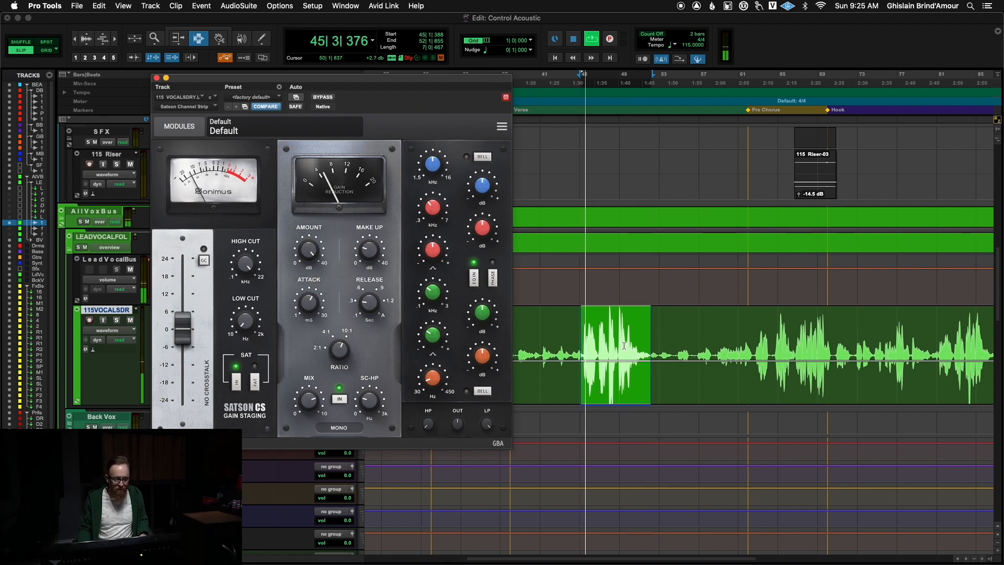
{"action": "left_click_drag", "start_coordinate": [308, 256], "coordinate": [308, 241]}
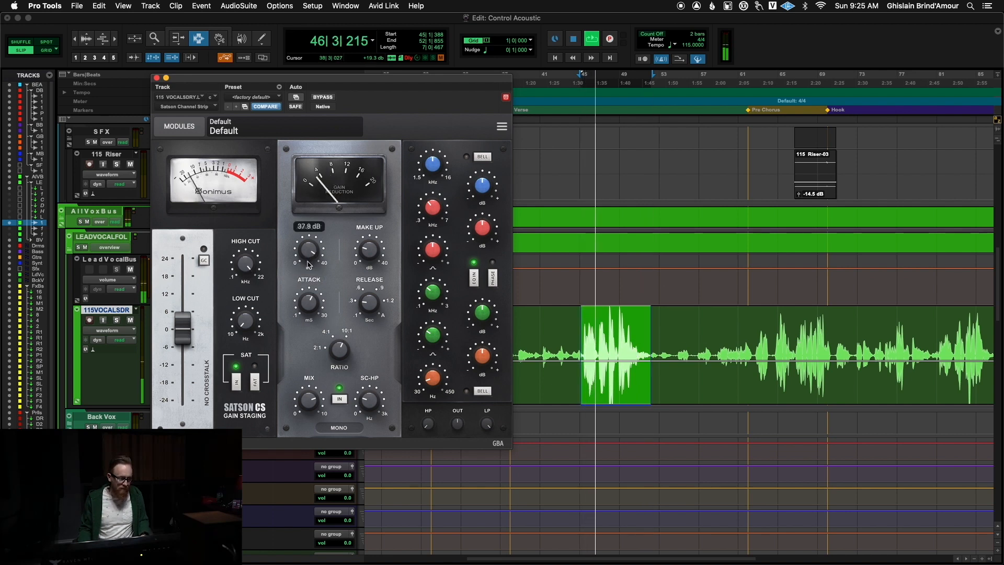
{"action": "left_click_drag", "start_coordinate": [307, 403], "coordinate": [307, 424]}
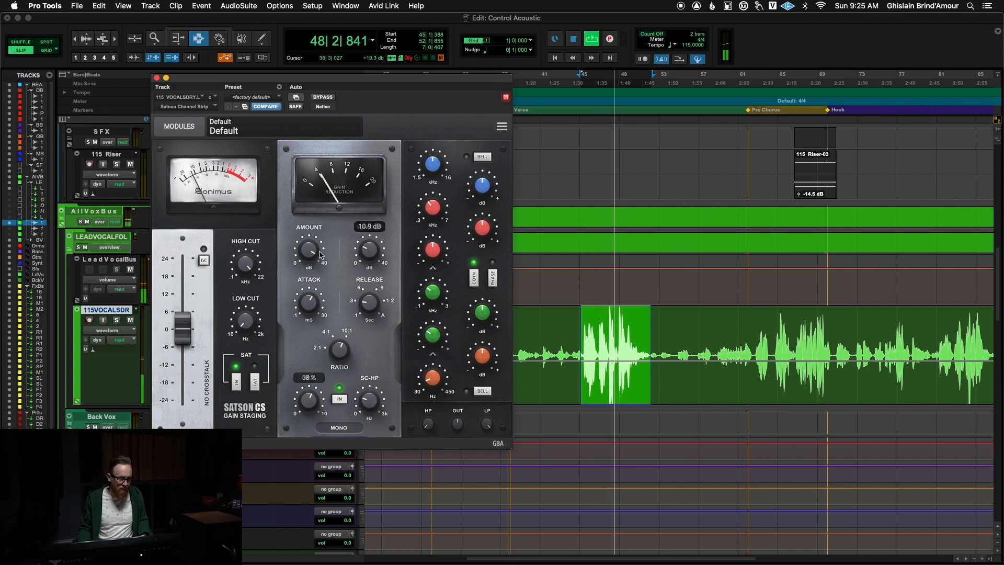
- Set the vocal compressor's attack to 25.1 ms and readjust its release against the looping loud phrase
{"action": "mouse_move", "coordinate": [316, 278]}
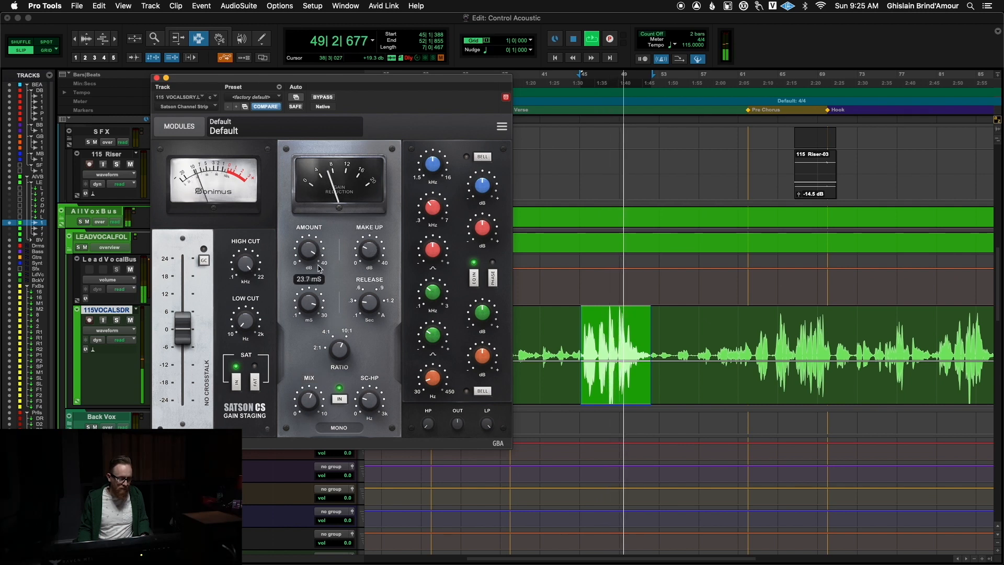
{"action": "left_click_drag", "start_coordinate": [317, 279], "coordinate": [320, 265]}
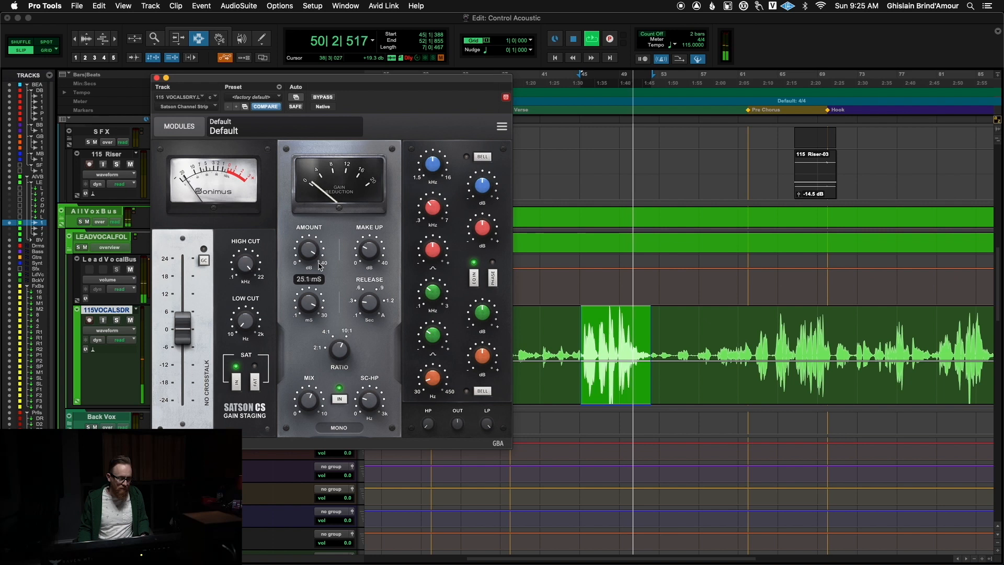
{"action": "left_click_drag", "start_coordinate": [371, 302], "coordinate": [370, 319]}
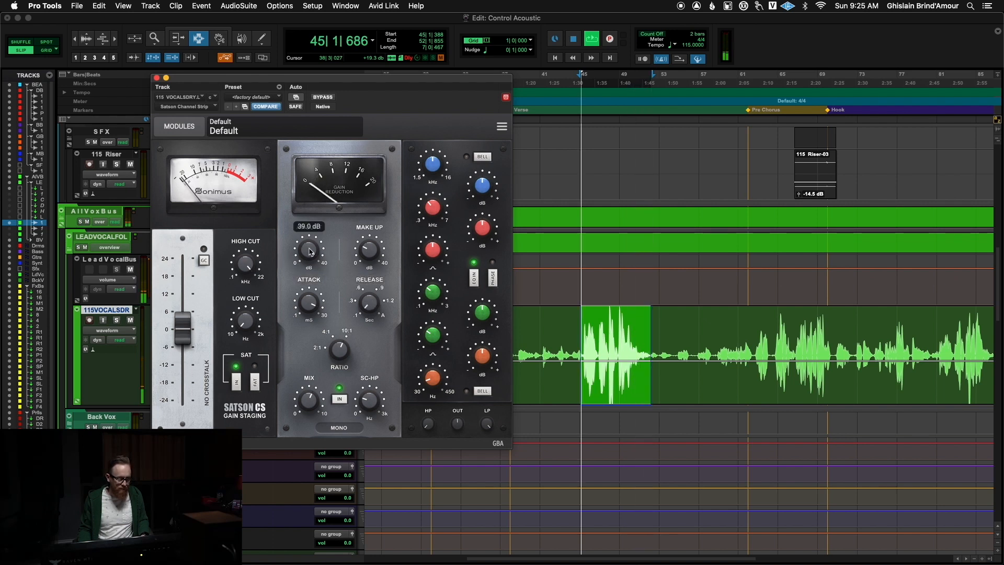
- Set the vocal compressor's amount to about 35.7 dB and make-up gain to 5.9 dB, stop playback and fine-tune the attack
{"action": "left_click_drag", "start_coordinate": [308, 254], "coordinate": [308, 242]}
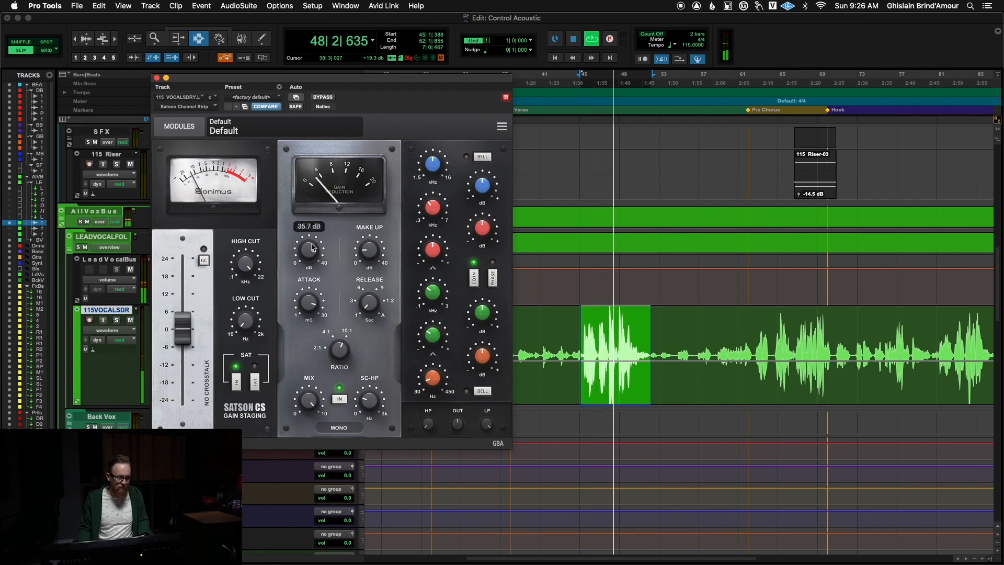
{"action": "mouse_move", "coordinate": [374, 257]}
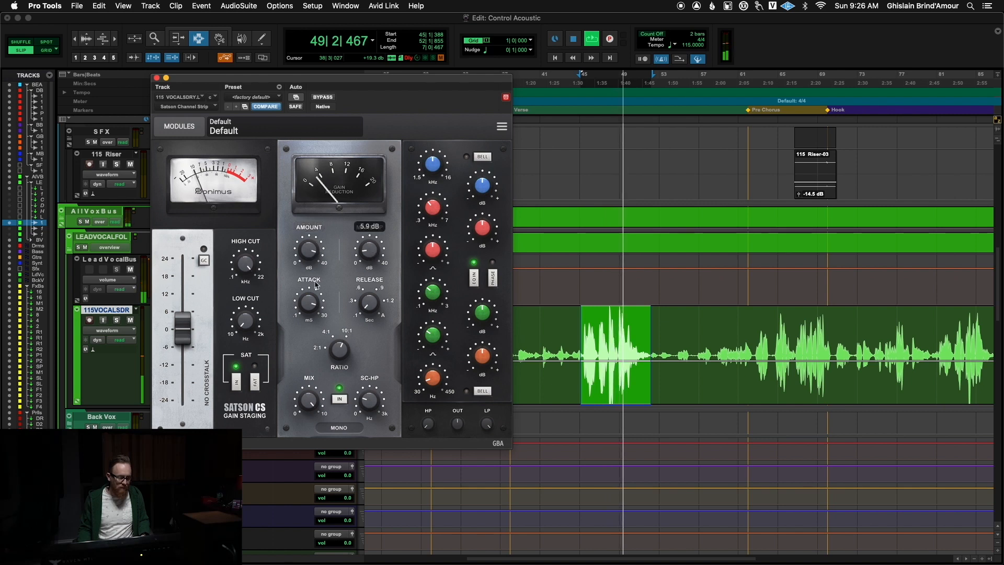
{"action": "mouse_move", "coordinate": [316, 249]}
{"action": "left_click_drag", "start_coordinate": [315, 249], "coordinate": [315, 248]}
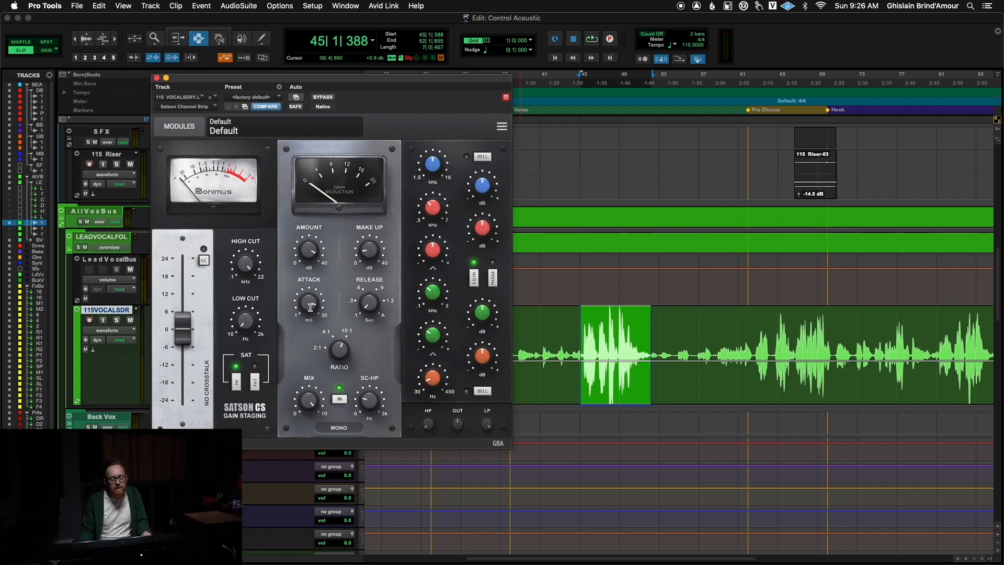
{"action": "left_click_drag", "start_coordinate": [308, 305], "coordinate": [308, 299]}
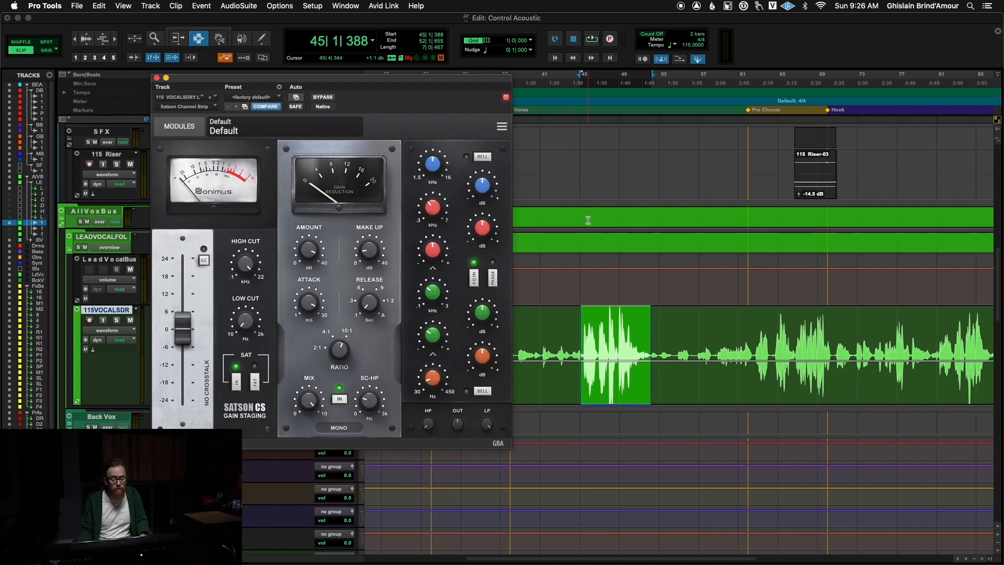
- Move the channel strip window clear of the timeline, show the whole vocal clip and save the session
{"action": "left_click_drag", "start_coordinate": [394, 84], "coordinate": [342, 187]}
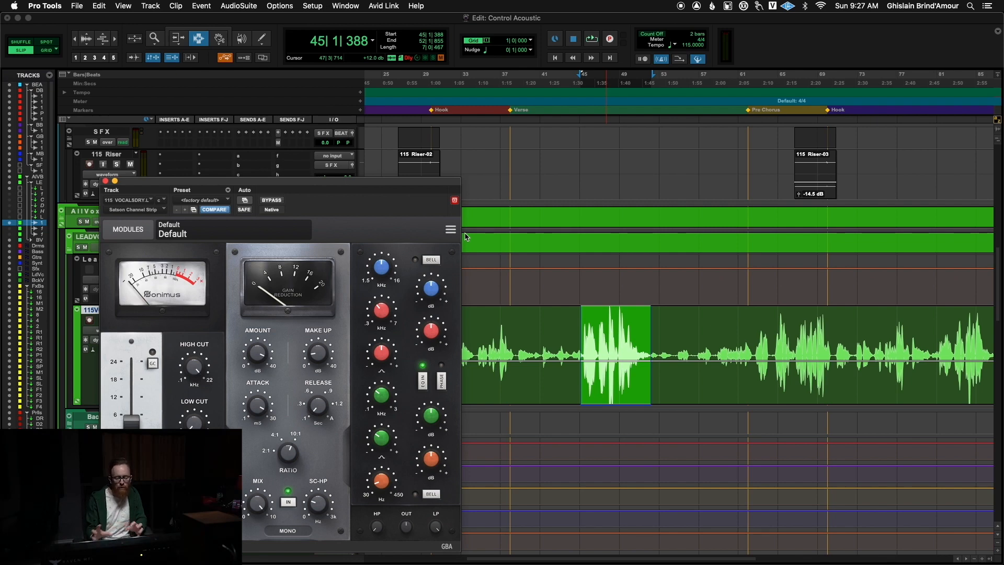
{"action": "left_click_drag", "start_coordinate": [365, 186], "coordinate": [385, 298]}
{"action": "left_click", "coordinate": [720, 351]}
{"action": "key", "text": "r"}
{"action": "key", "text": "super+s"}
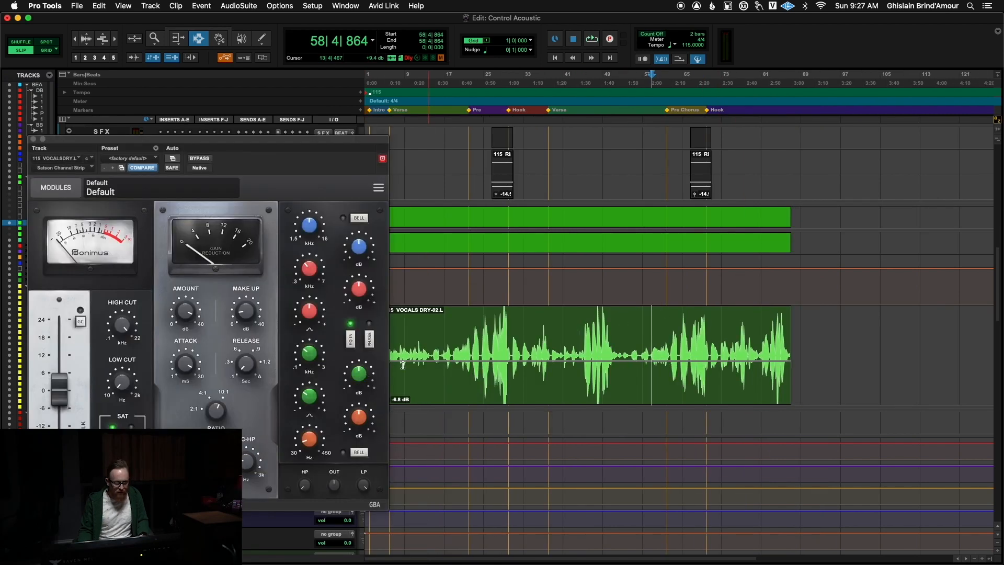
- Select the quiet opening vocal phrase of the first verse, from about bar 5 to bar 14
{"action": "left_click", "coordinate": [419, 360]}
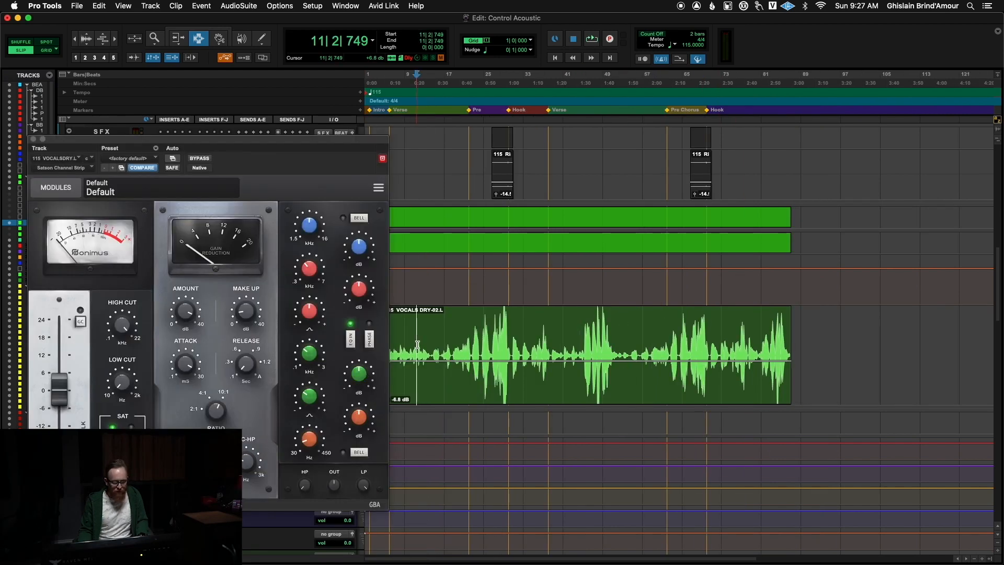
{"action": "key", "text": "t"}
{"action": "key", "text": "t"}
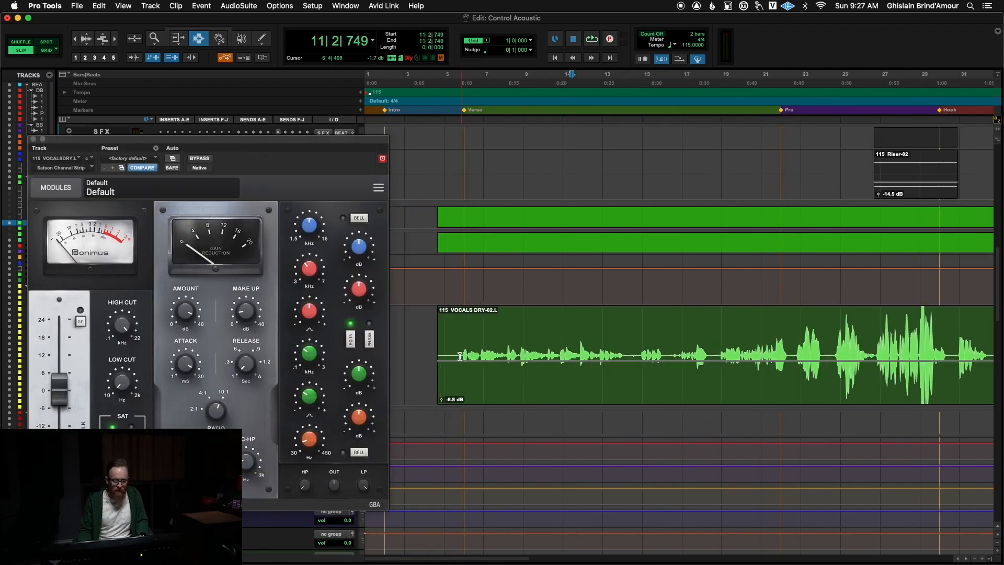
{"action": "left_click_drag", "start_coordinate": [459, 354], "coordinate": [629, 360]}
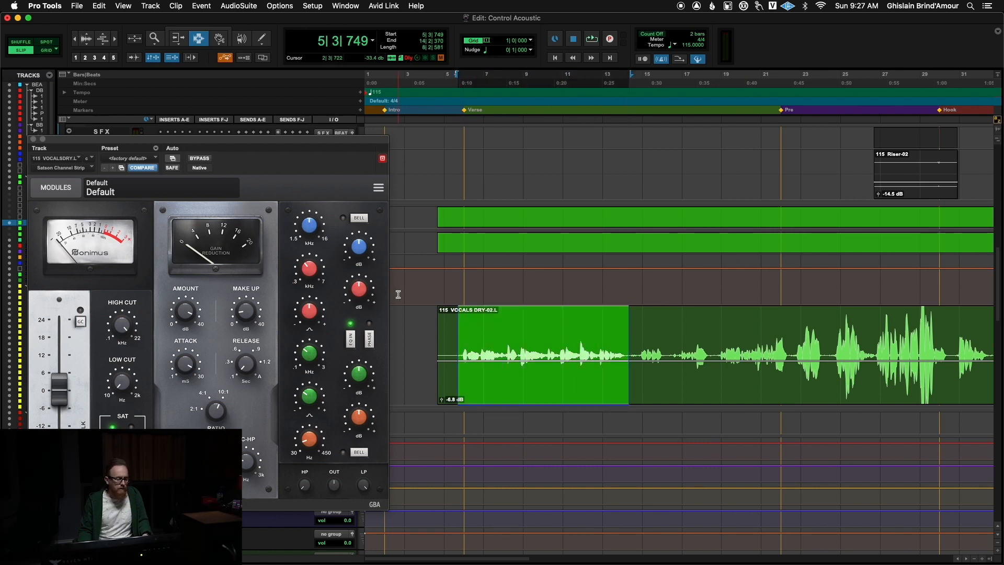
{"action": "left_click_drag", "start_coordinate": [363, 134], "coordinate": [375, 116]}
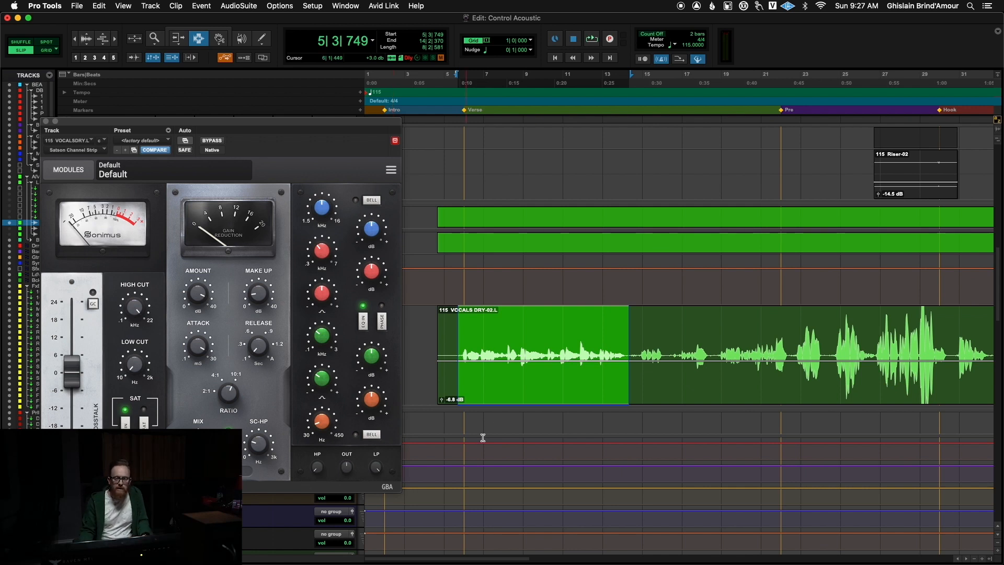
{"action": "left_click", "coordinate": [473, 335]}
{"action": "left_click_drag", "start_coordinate": [459, 356], "coordinate": [627, 356]}
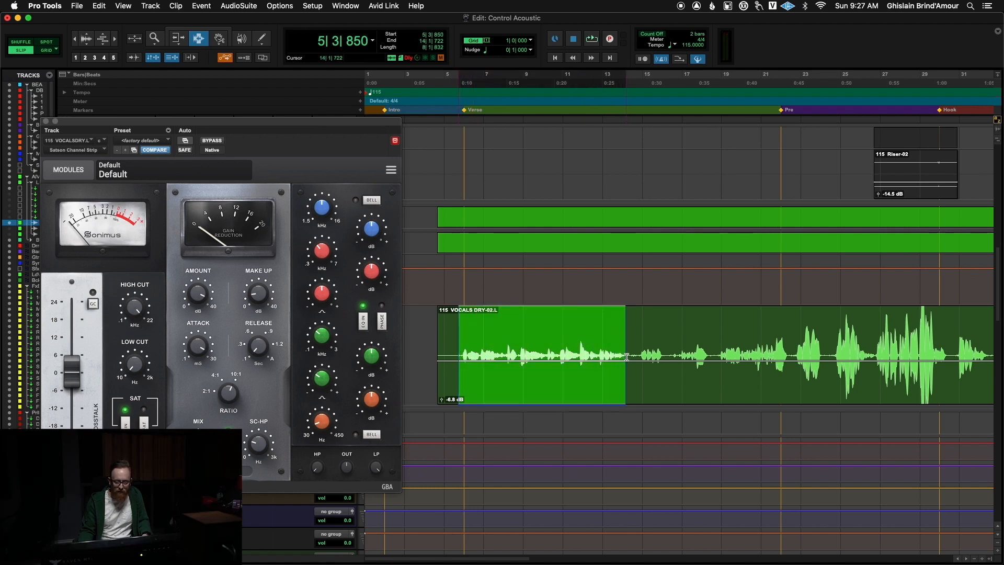
- Play the verse phrase while trying the EQ's high-pass filter, return it to 0 Hz, and try the gain-staging low cut
{"action": "key", "text": "space"}
{"action": "mouse_move", "coordinate": [324, 427]}
{"action": "mouse_move", "coordinate": [324, 428]}
{"action": "left_mouse_down"}
{"action": "mouse_move", "coordinate": [330, 346]}
{"action": "mouse_move", "coordinate": [325, 413]}
{"action": "left_mouse_up"}
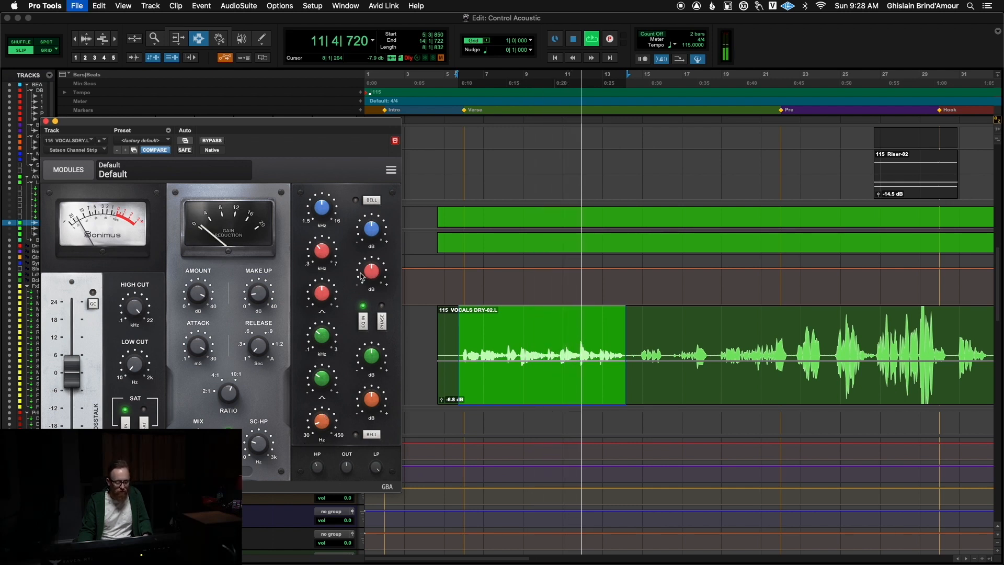
{"action": "left_click_drag", "start_coordinate": [317, 466], "coordinate": [317, 507]}
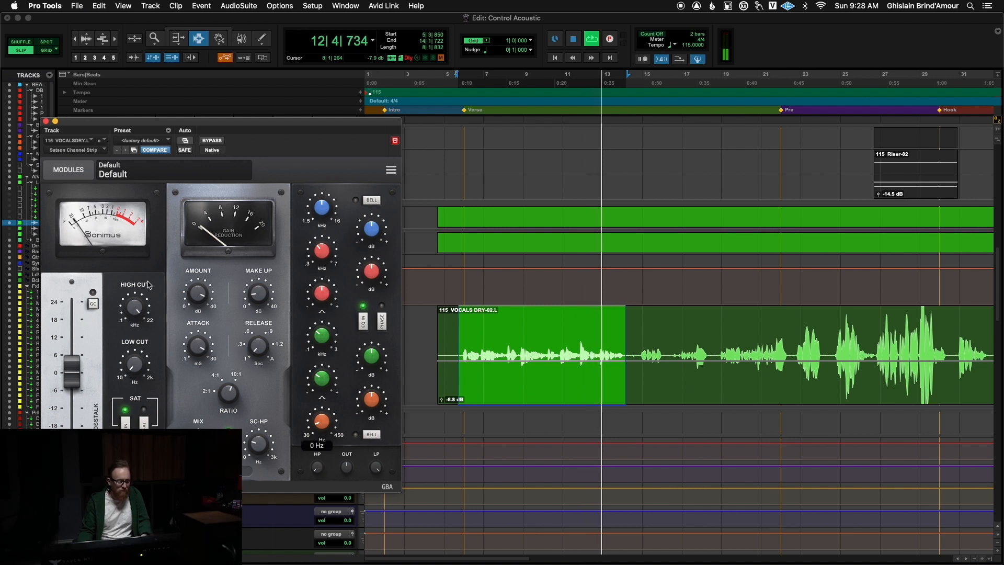
{"action": "mouse_move", "coordinate": [134, 360]}
{"action": "left_mouse_down"}
{"action": "mouse_move", "coordinate": [139, 325]}
{"action": "mouse_move", "coordinate": [139, 368]}
{"action": "left_mouse_up"}
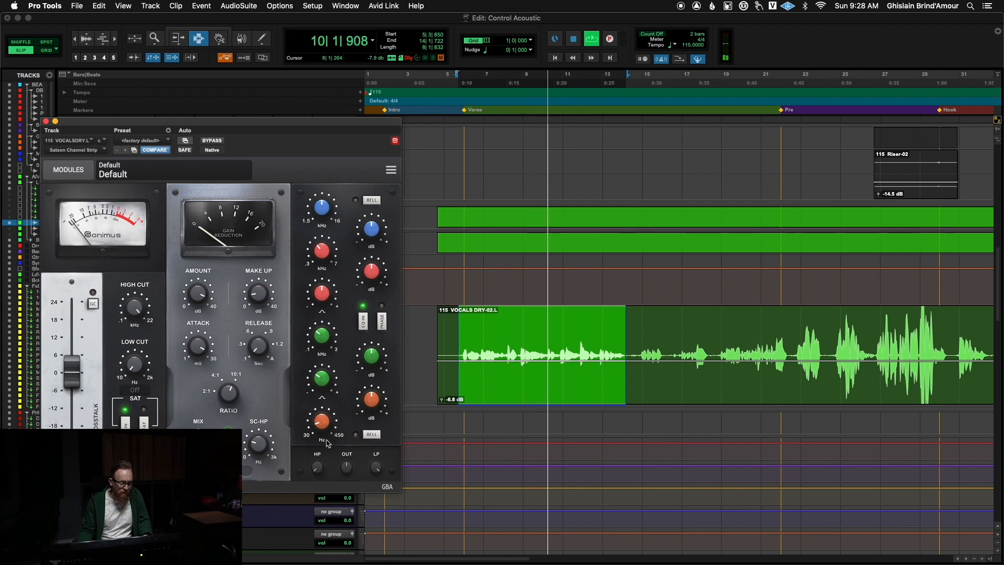
- Set the EQ's high-pass filter to about 81 Hz on the vocal and stop playback
{"action": "mouse_move", "coordinate": [322, 421]}
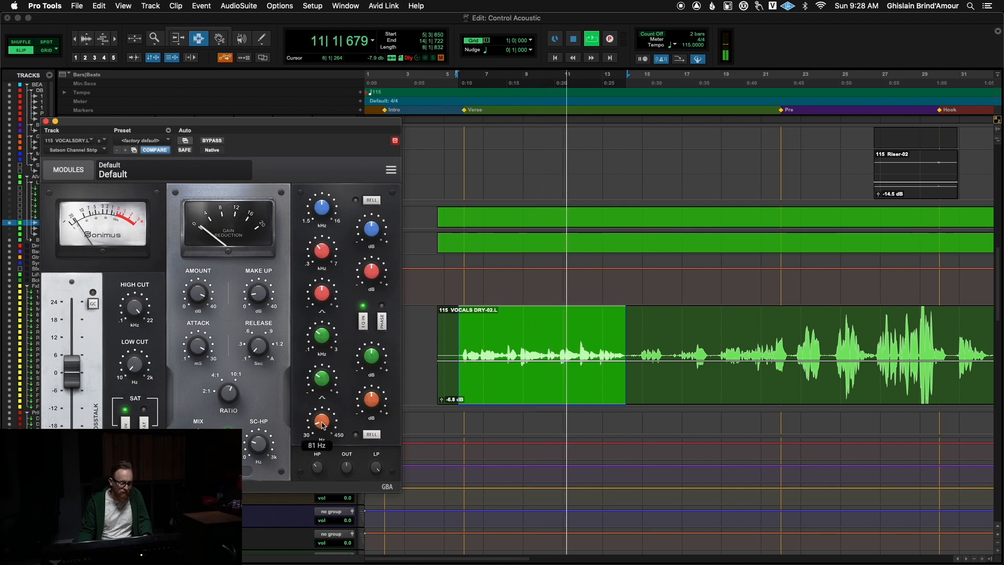
{"action": "left_click_drag", "start_coordinate": [323, 422], "coordinate": [321, 415]}
{"action": "key", "text": "space"}
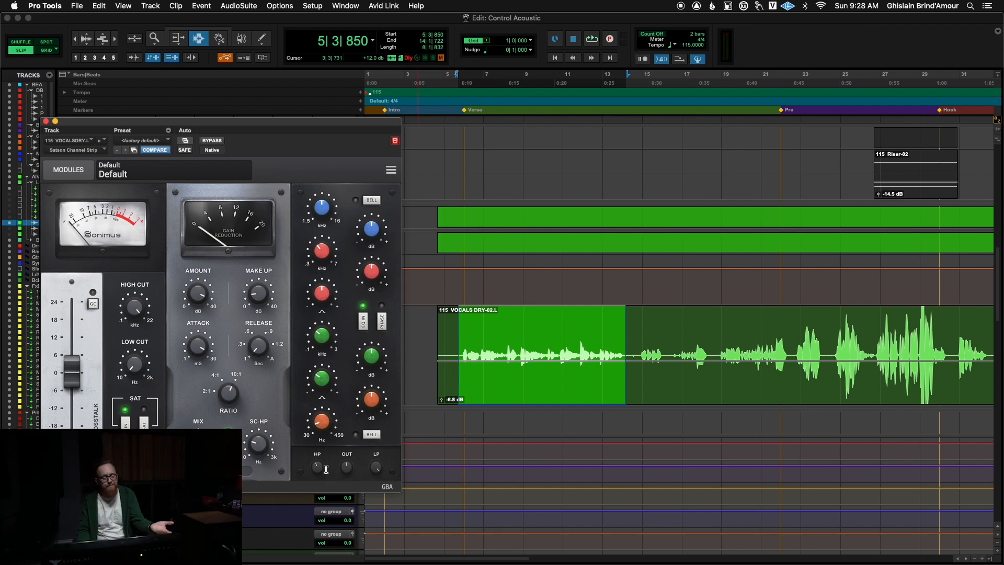
{"action": "mouse_move", "coordinate": [322, 468]}
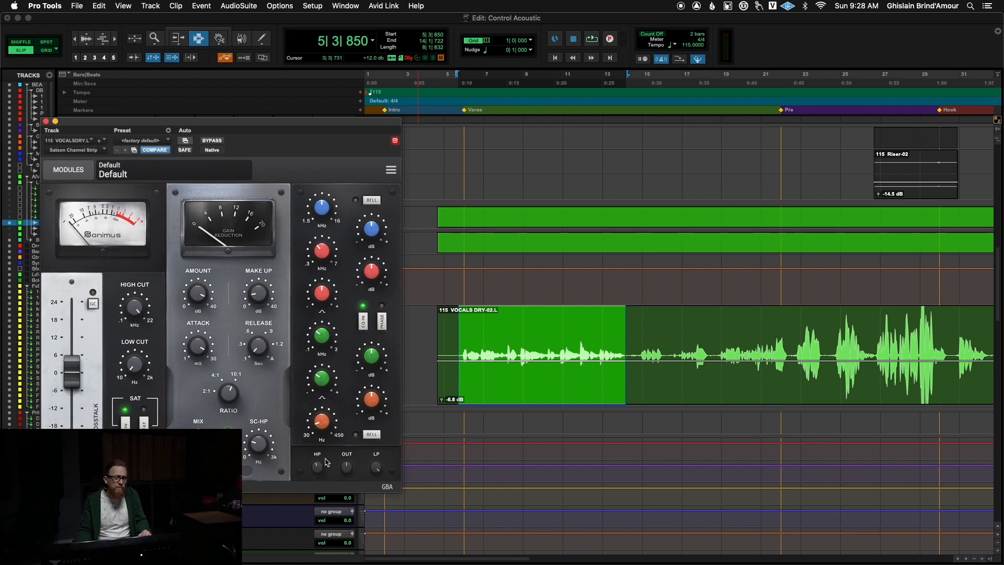
{"action": "left_click_drag", "start_coordinate": [321, 469], "coordinate": [321, 471]}
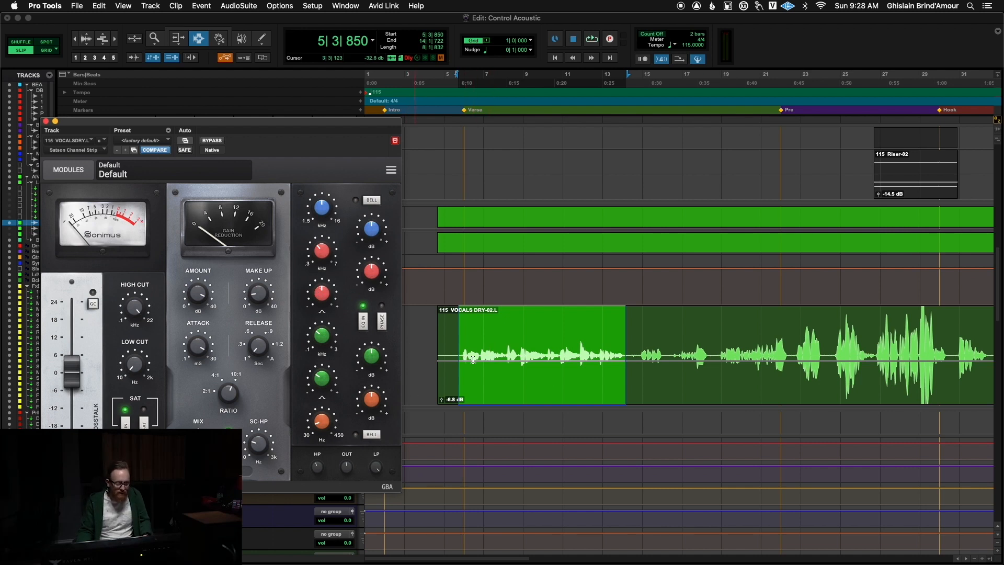
- Play the verse phrase and set the EQ's low-mid band to 13.8 dB, tuning its frequency around 0.84 kHz and its bandwidth
{"action": "key", "text": "space"}
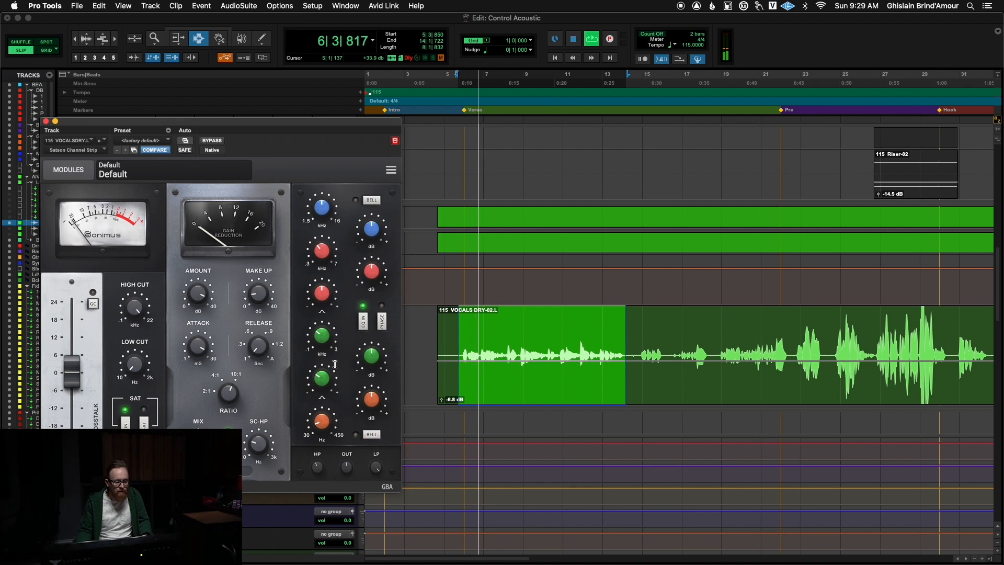
{"action": "left_click_drag", "start_coordinate": [370, 362], "coordinate": [370, 334]}
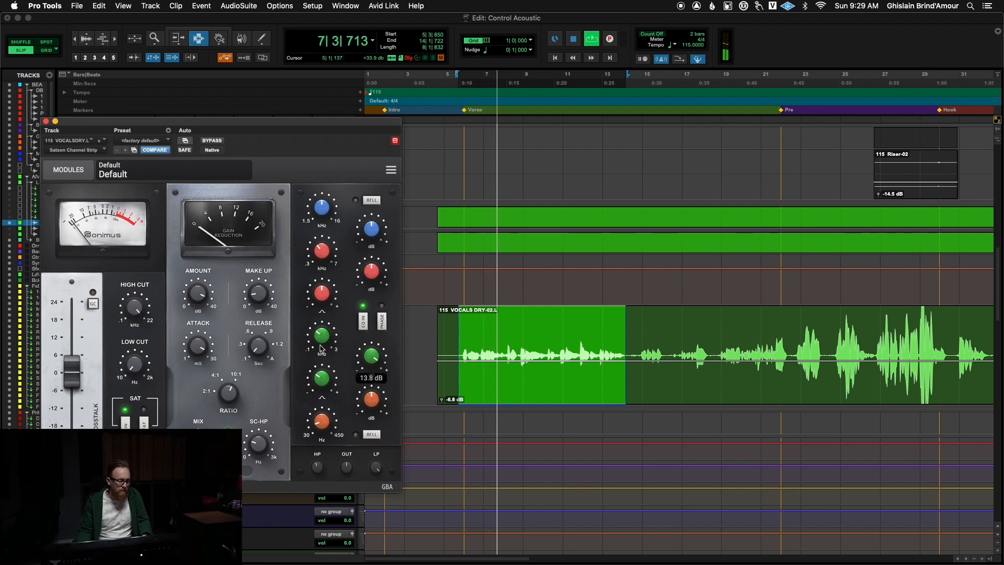
{"action": "scroll", "coordinate": [322, 335], "scroll_direction": "up", "scroll_amount": 3}
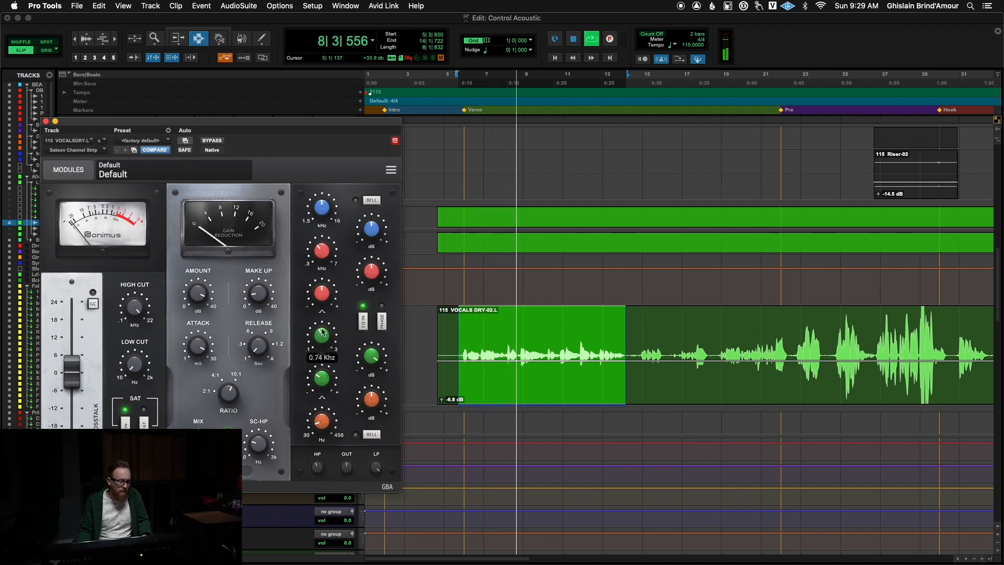
{"action": "scroll", "coordinate": [323, 335], "scroll_direction": "up", "scroll_amount": 5}
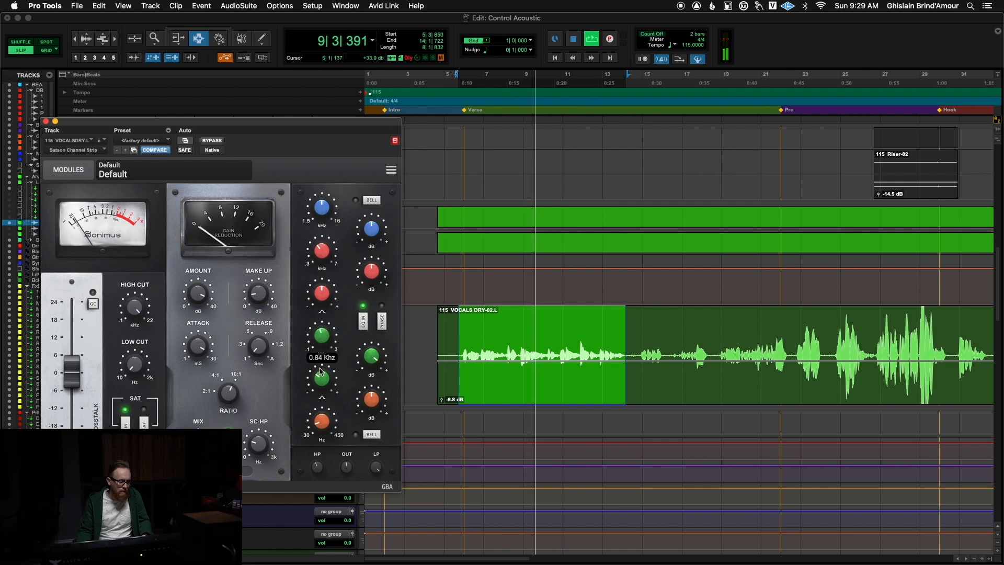
{"action": "left_click_drag", "start_coordinate": [322, 382], "coordinate": [321, 384]}
{"action": "left_click_drag", "start_coordinate": [323, 335], "coordinate": [369, 421]}
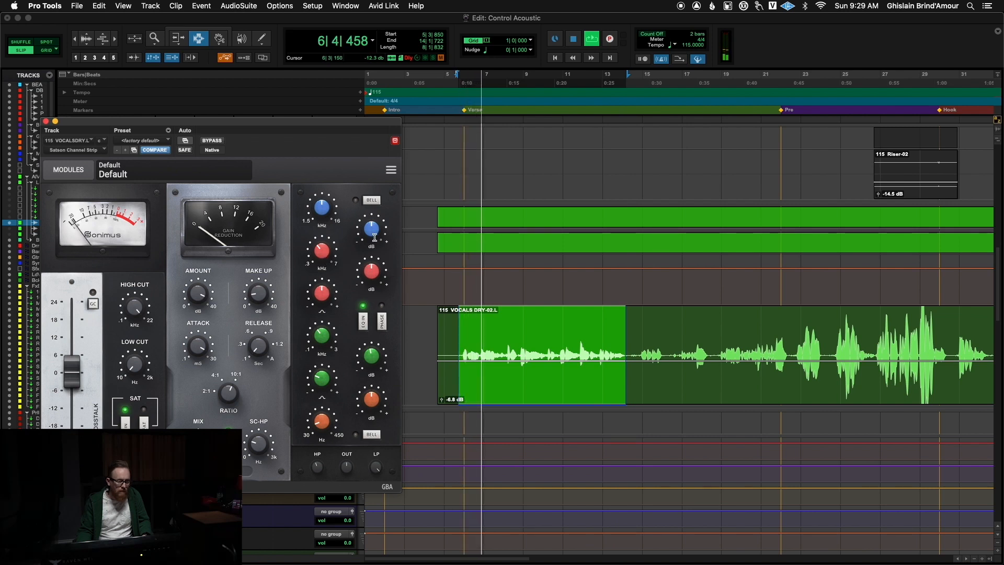
- Adjust the gain, frequency and bandwidth of the vocal EQ's high-mid band while the verse phrase loops
{"action": "left_click_drag", "start_coordinate": [371, 271], "coordinate": [372, 230]}
{"action": "left_click_drag", "start_coordinate": [323, 251], "coordinate": [324, 247]}
{"action": "left_click_drag", "start_coordinate": [321, 294], "coordinate": [354, 345]}
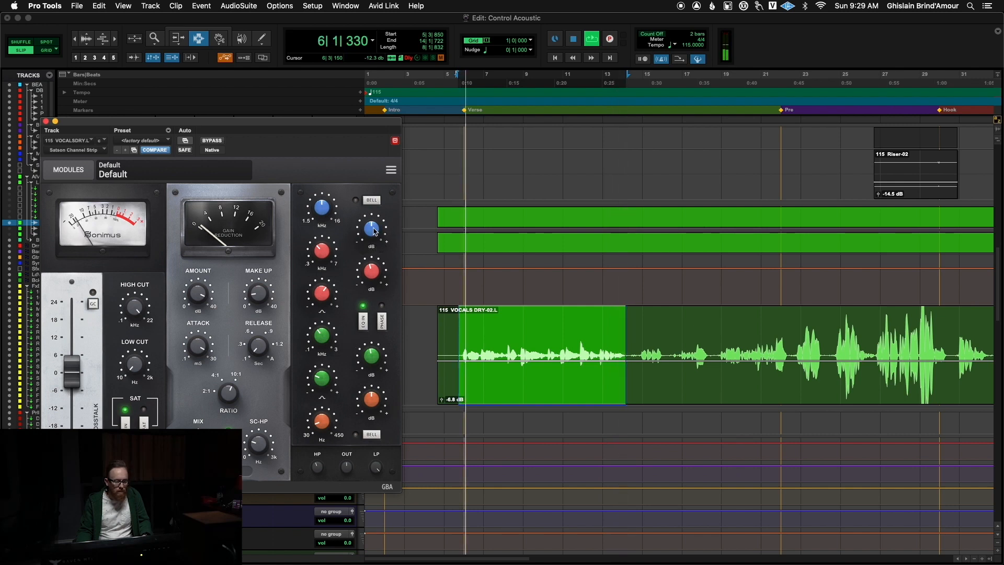
- Set the EQ's high band to 5.3 dB at 9.65 kHz and the low-mid band's gain to 11.0 dB, then stop playback
{"action": "left_click_drag", "start_coordinate": [320, 214], "coordinate": [371, 216]}
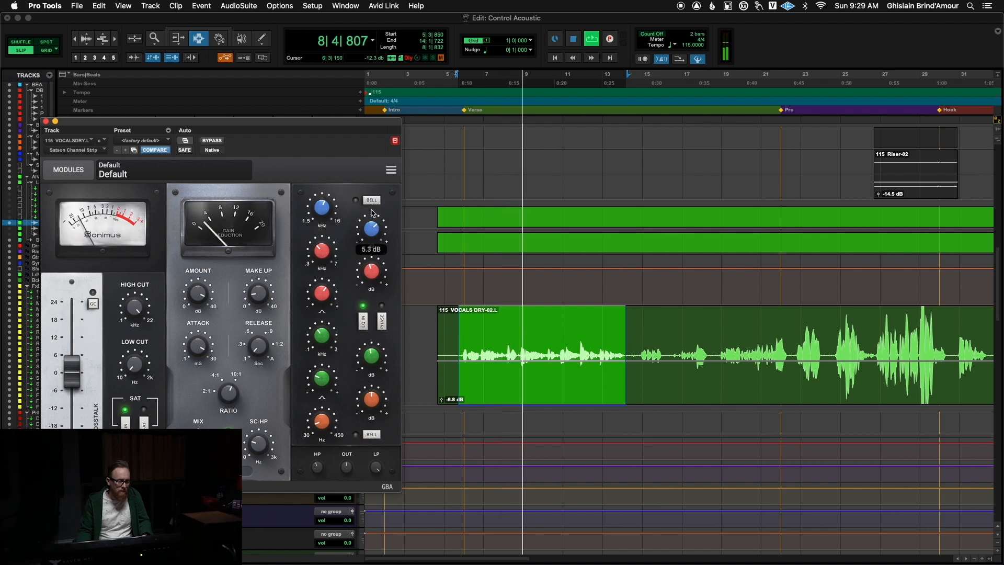
{"action": "left_click_drag", "start_coordinate": [323, 210], "coordinate": [315, 218]}
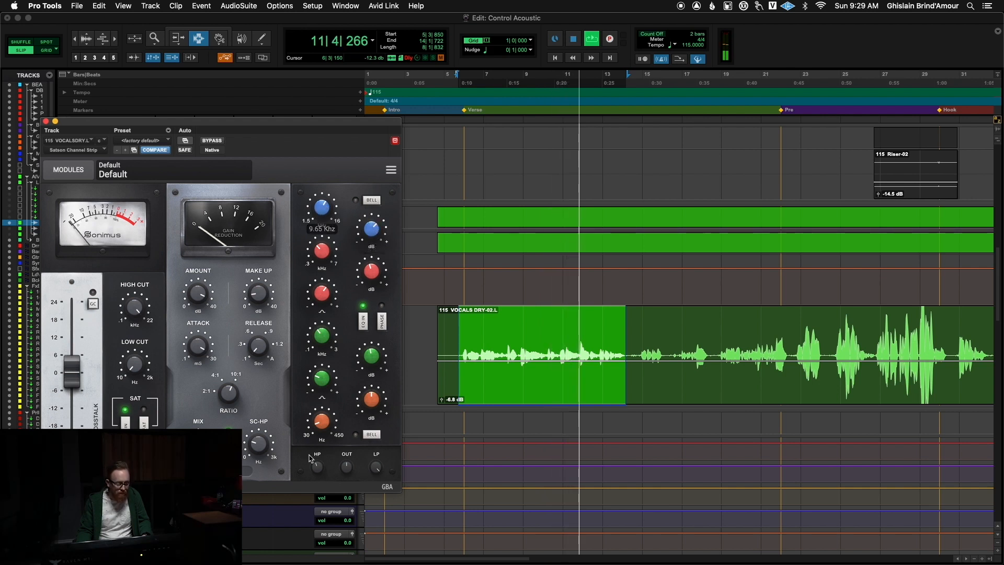
{"action": "left_click_drag", "start_coordinate": [322, 422], "coordinate": [376, 356]}
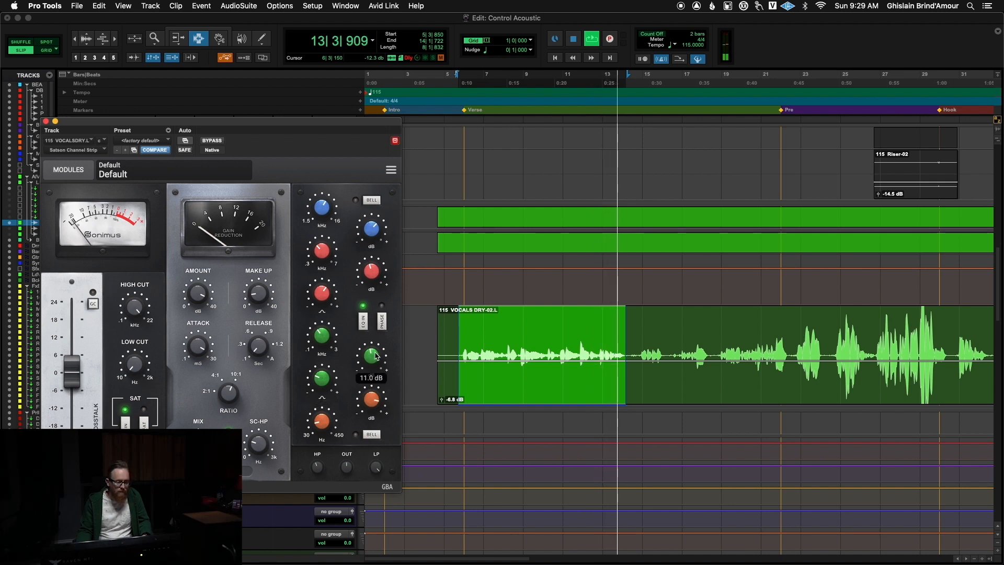
{"action": "key", "text": "space"}
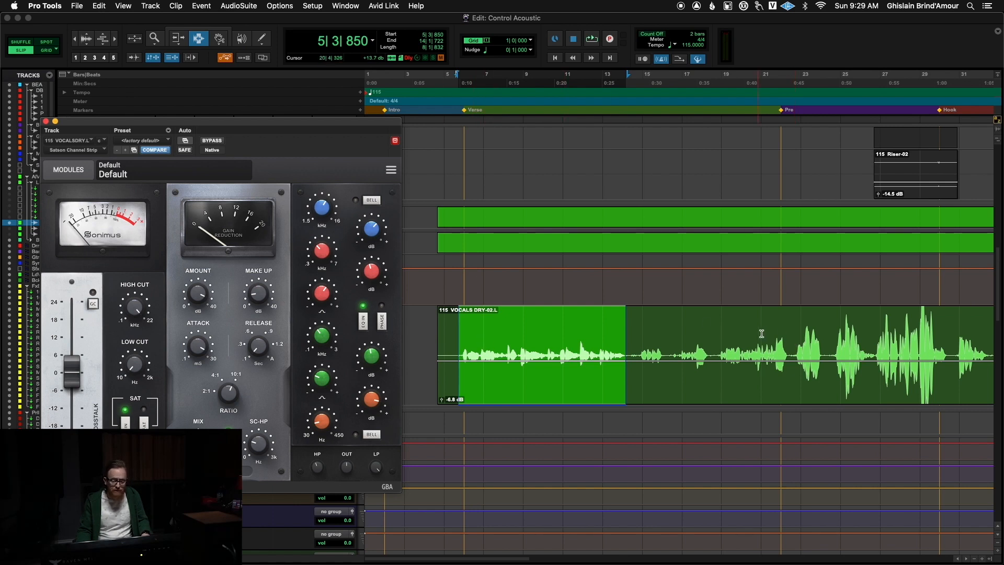
- Select the loud vocal phrase from about bar 26 to 30, at the end of the Pre section, and loop it
{"action": "left_click", "coordinate": [787, 337]}
{"action": "scroll", "coordinate": [786, 337], "scroll_direction": "right", "scroll_amount": 4}
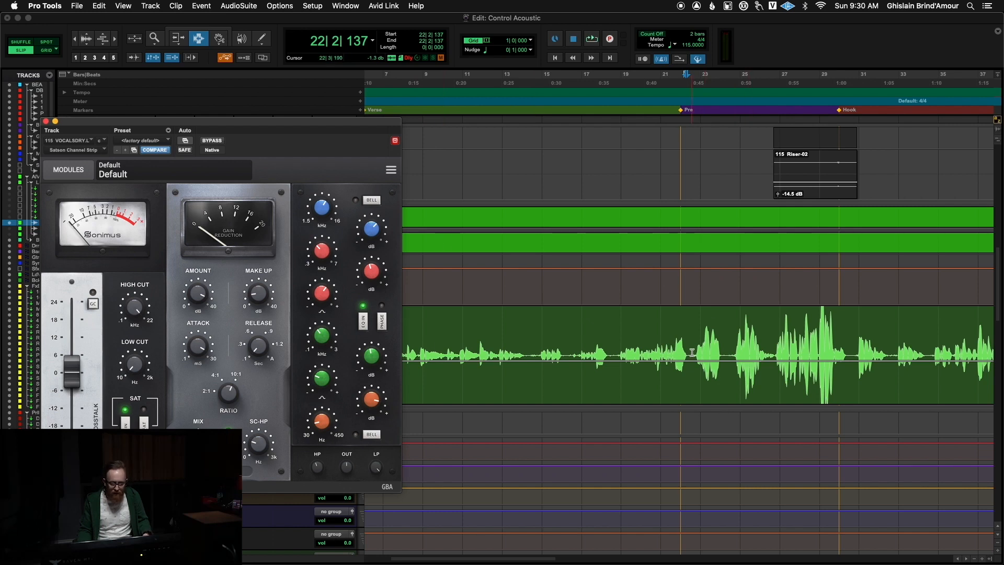
{"action": "left_click_drag", "start_coordinate": [694, 349], "coordinate": [849, 335]}
{"action": "left_click", "coordinate": [776, 339], "text": "shift"}
{"action": "key", "text": "space"}
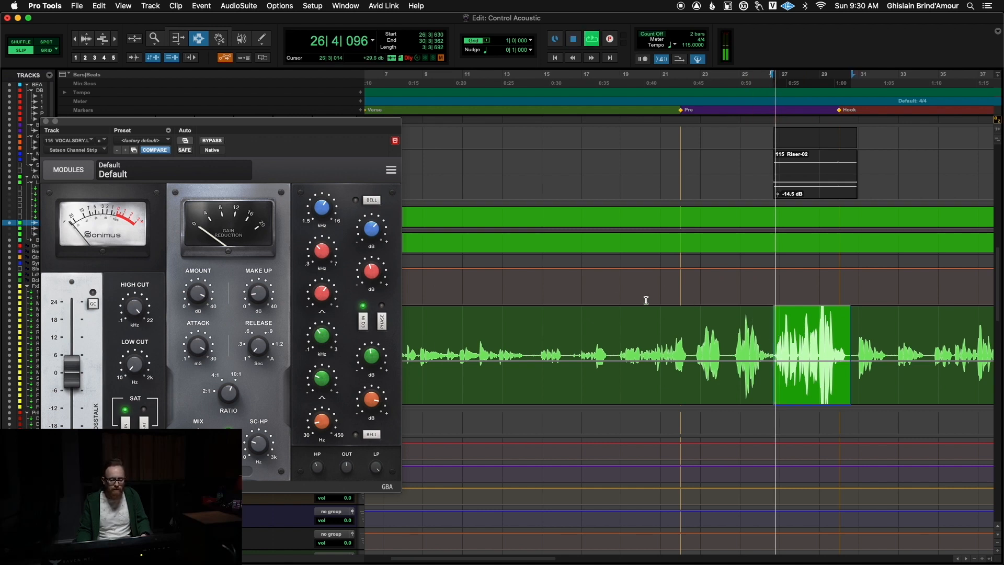
- Set the EQ's high-mid band to -1.1 dB with 29 % bandwidth, retune its frequency, and compare the vocal against bypass
{"action": "left_click_drag", "start_coordinate": [322, 256], "coordinate": [323, 252]}
{"action": "left_click_drag", "start_coordinate": [372, 273], "coordinate": [372, 241]}
{"action": "left_click_drag", "start_coordinate": [323, 297], "coordinate": [324, 302]}
{"action": "left_click_drag", "start_coordinate": [371, 271], "coordinate": [323, 320]}
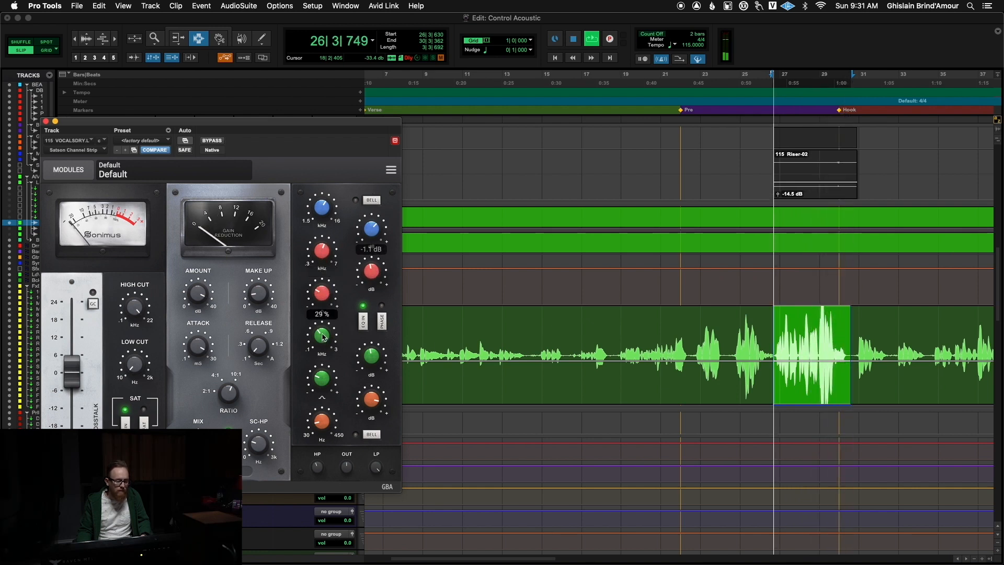
{"action": "left_click_drag", "start_coordinate": [371, 271], "coordinate": [372, 320]}
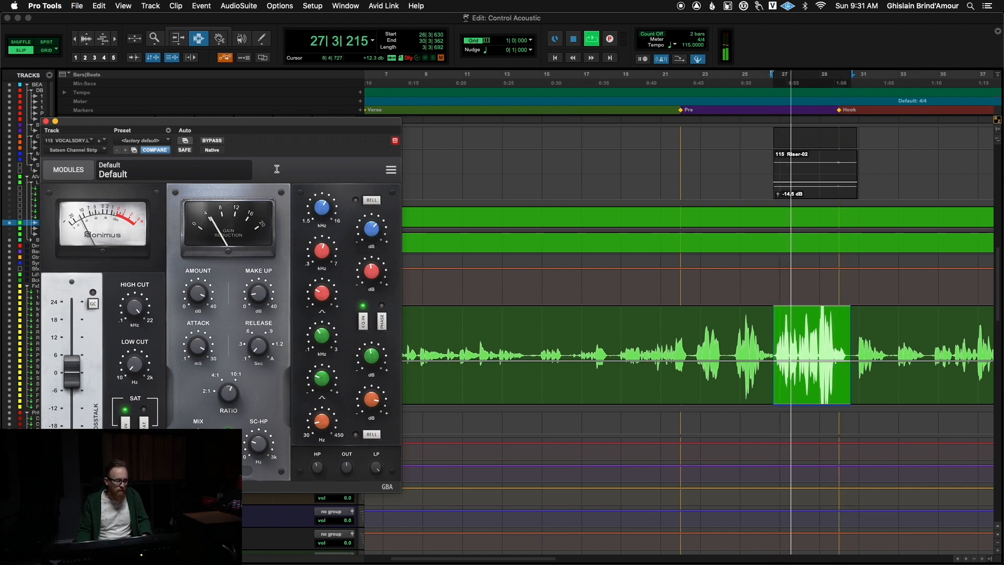
{"action": "left_click", "coordinate": [212, 141]}
{"action": "left_click", "coordinate": [212, 141]}
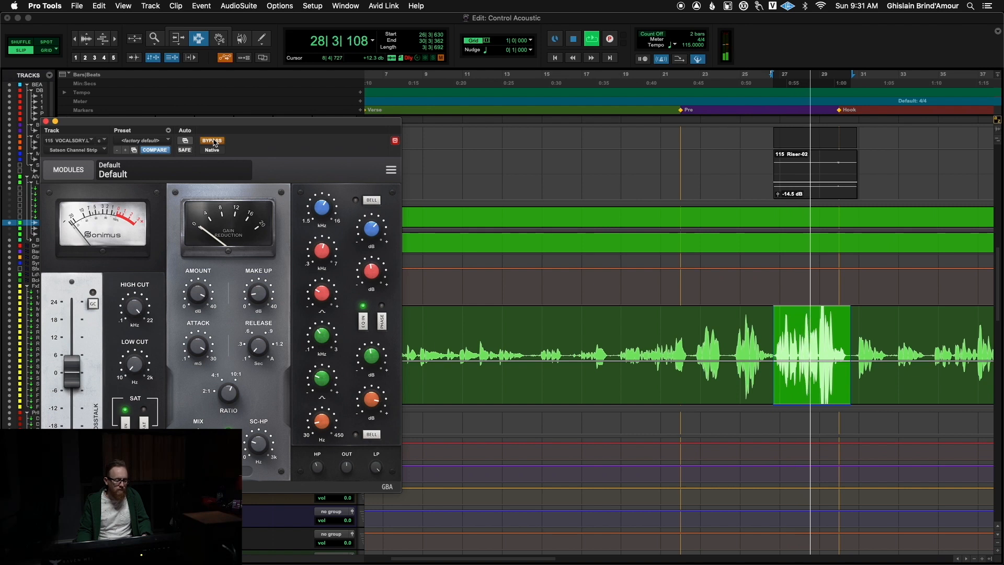
- Set the EQ high band's gain to 6.1 dB, save the session and stop playback
{"action": "left_click_drag", "start_coordinate": [373, 231], "coordinate": [374, 227]}
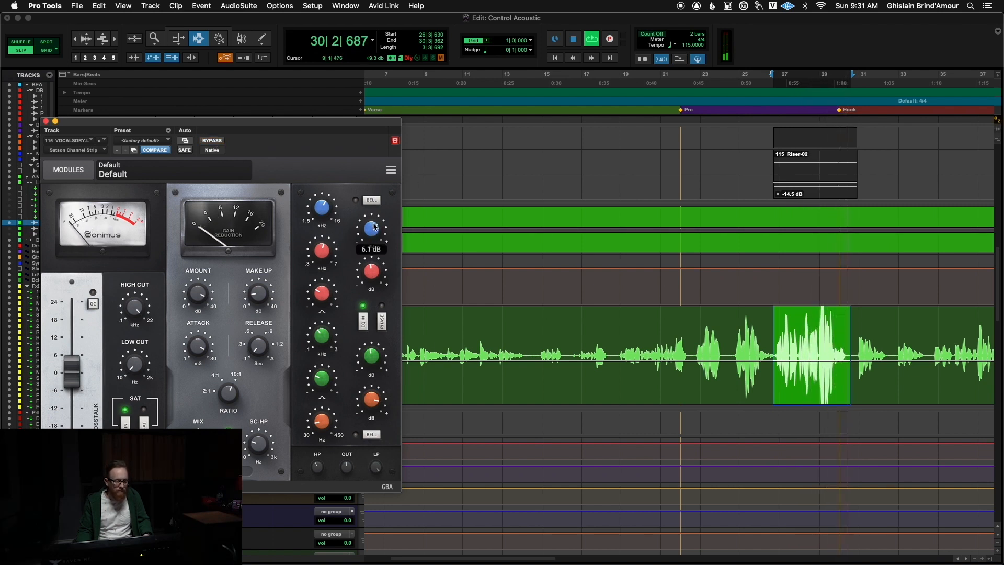
{"action": "key", "text": "super+s"}
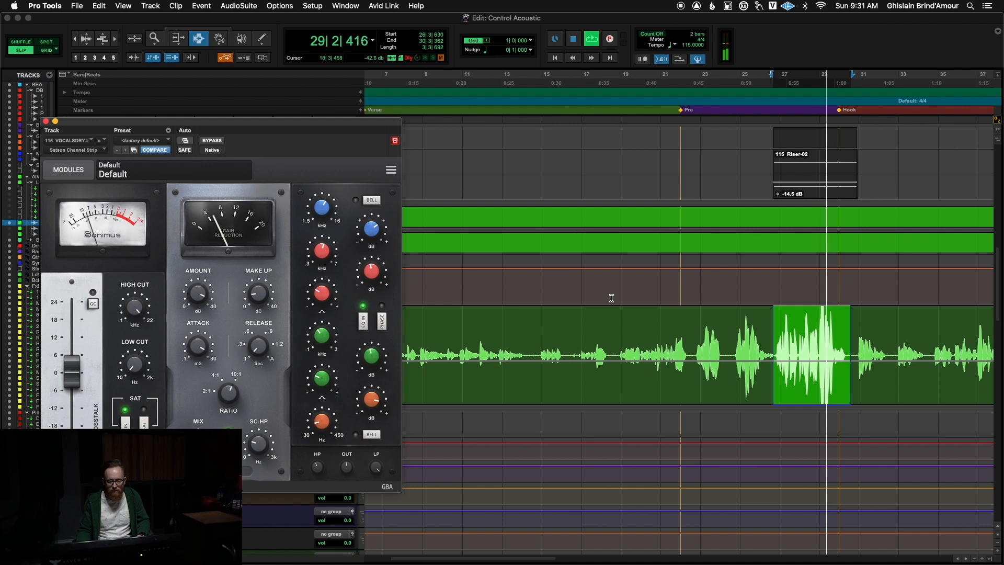
{"action": "key", "text": "space"}
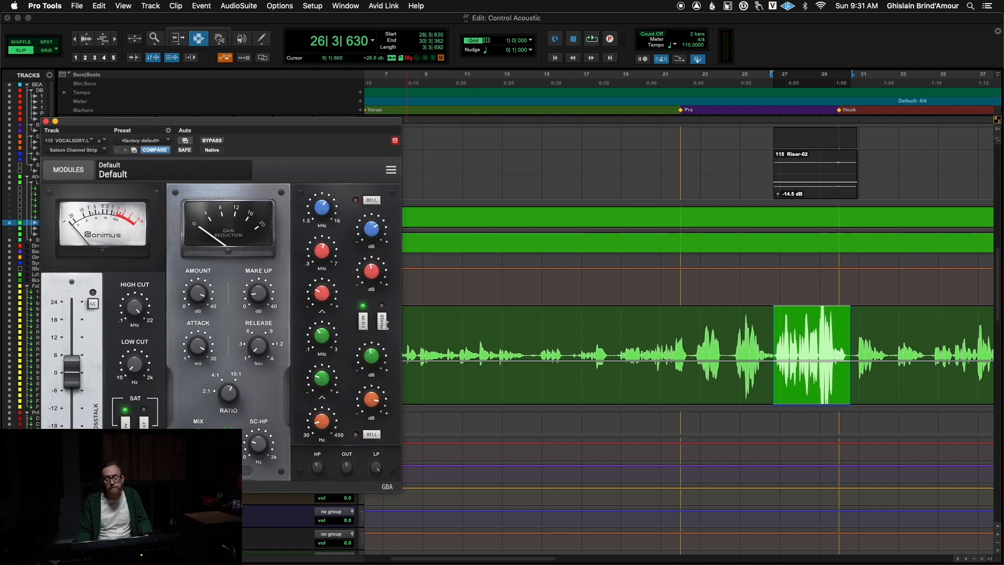
- Loop the loud phrase before the Hook and compare the vocal with the EQ's Phase switch on and off
{"action": "left_click", "coordinate": [776, 342]}
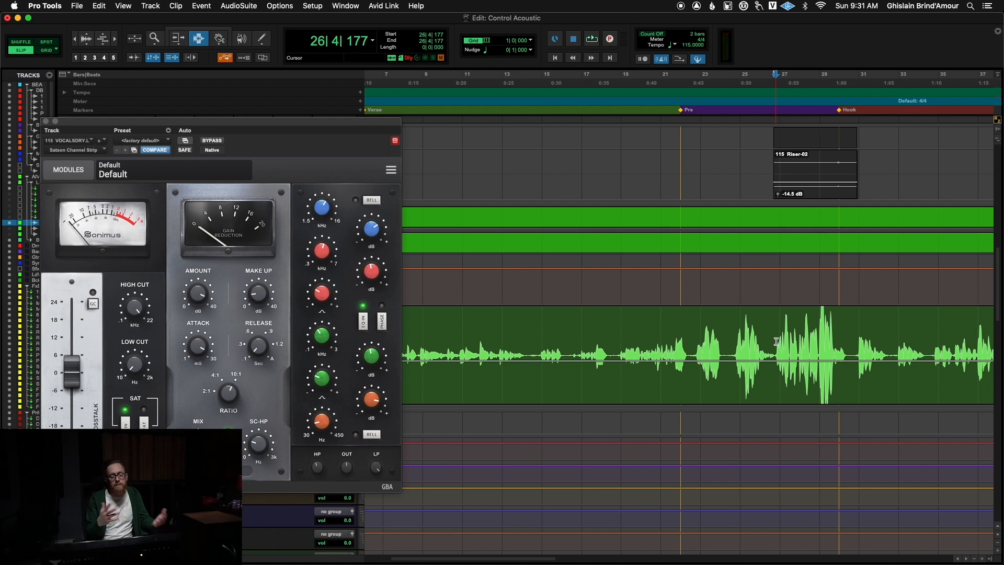
{"action": "left_click", "coordinate": [848, 356], "text": "shift"}
{"action": "key", "text": "space"}
{"action": "left_click", "coordinate": [381, 322]}
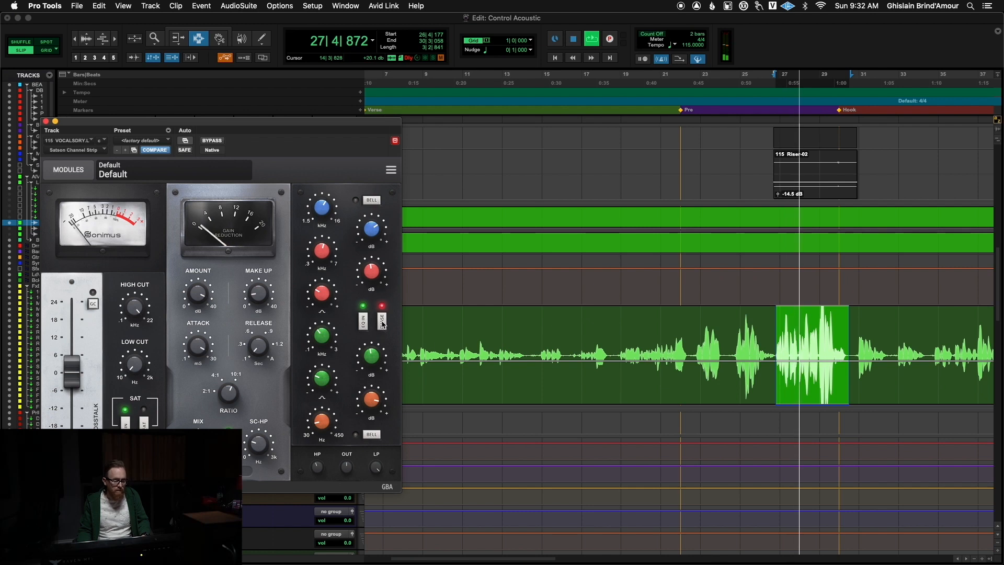
{"action": "left_click", "coordinate": [383, 323]}
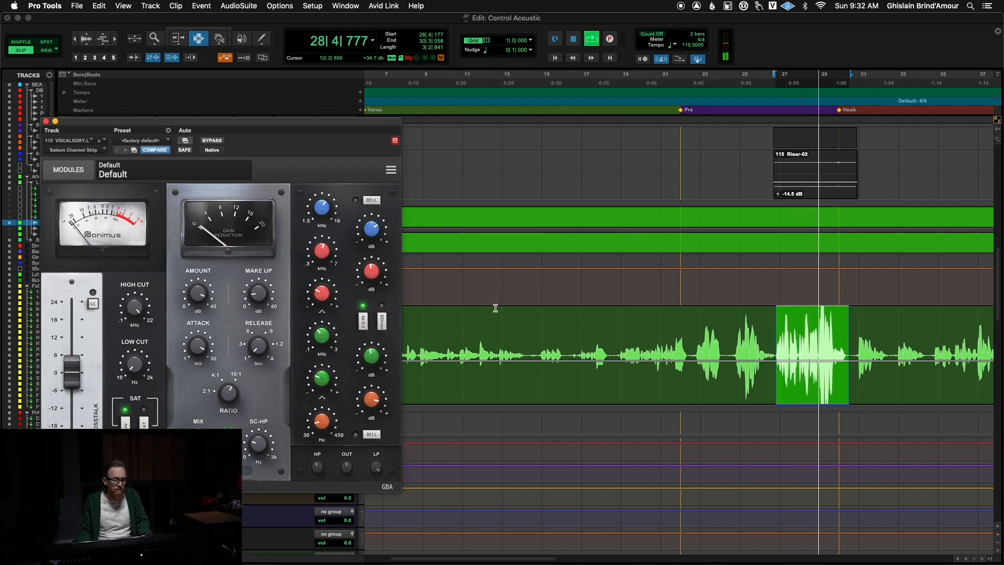
{"action": "left_click", "coordinate": [382, 322]}
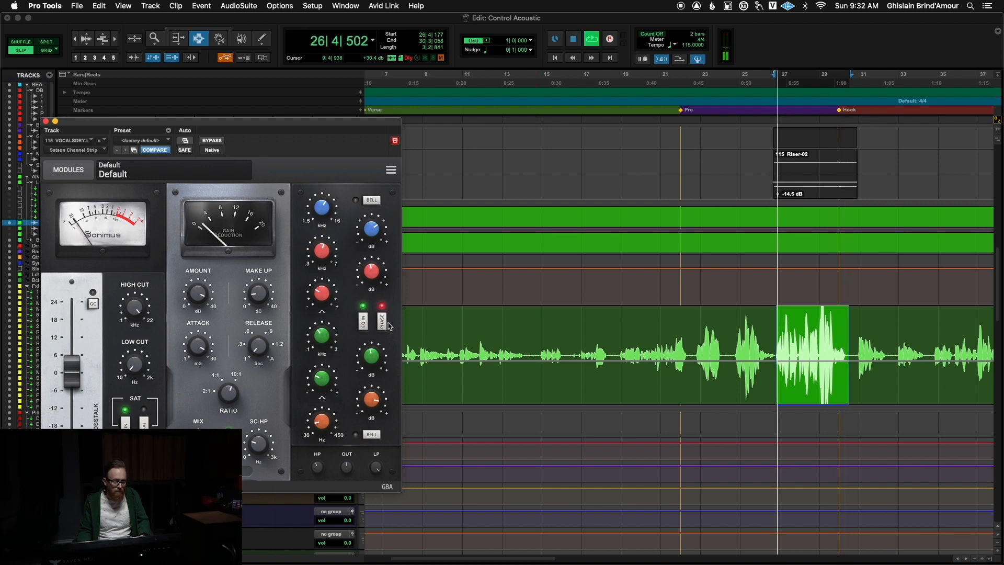
{"action": "left_click", "coordinate": [387, 323]}
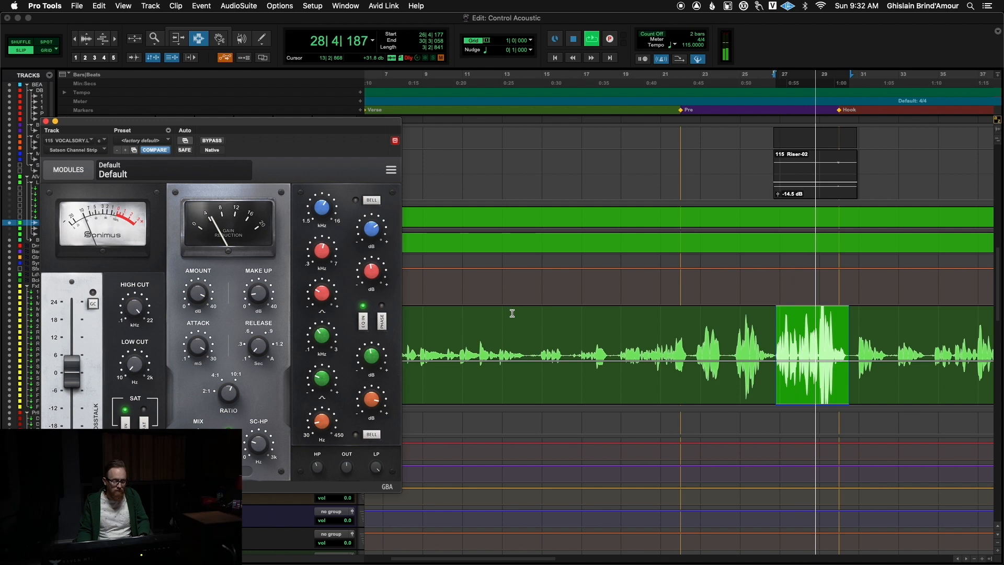
{"action": "key", "text": "space"}
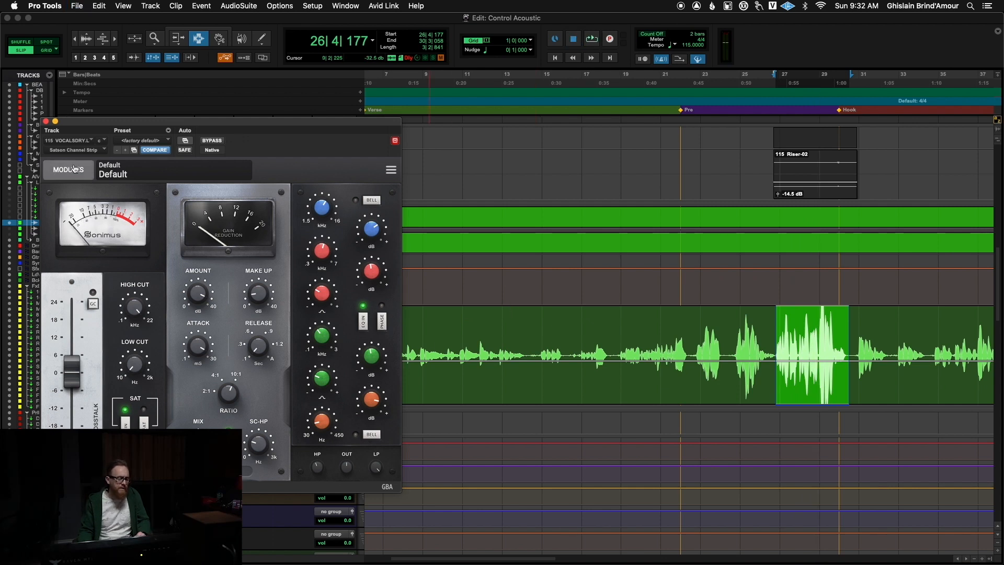
- Close the vocal's channel strip and open the Satson CS on the DrmBus track, clear of the arrangement
{"action": "left_click_drag", "start_coordinate": [90, 121], "coordinate": [244, 121]}
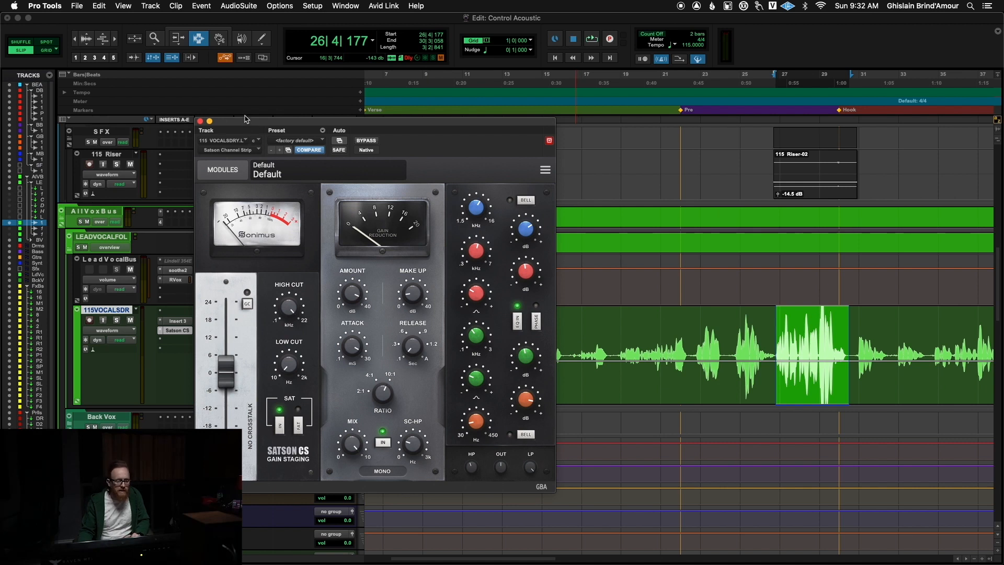
{"action": "left_click", "coordinate": [200, 121]}
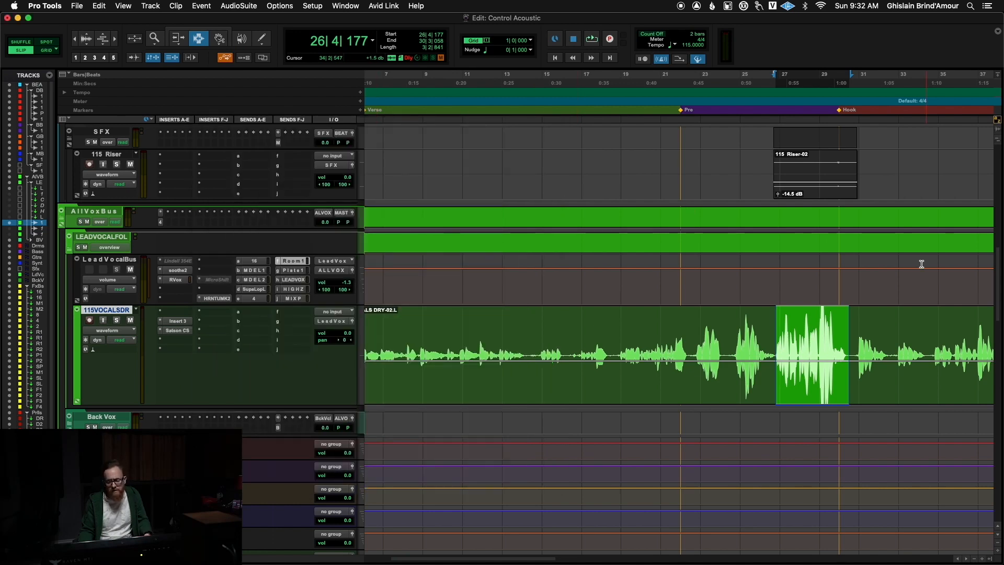
{"action": "scroll", "coordinate": [810, 322], "scroll_direction": "up", "scroll_amount": 5}
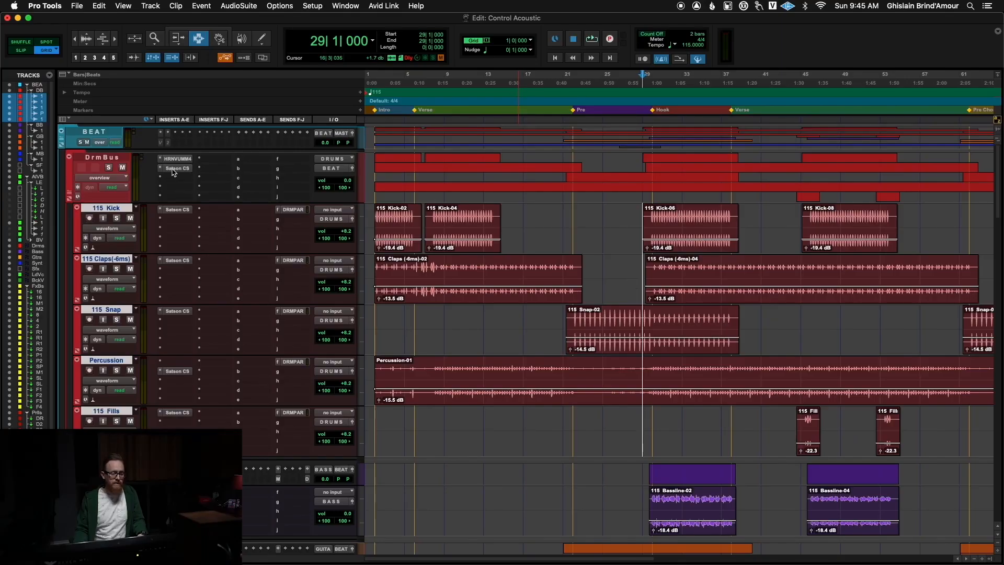
{"action": "left_click", "coordinate": [173, 168]}
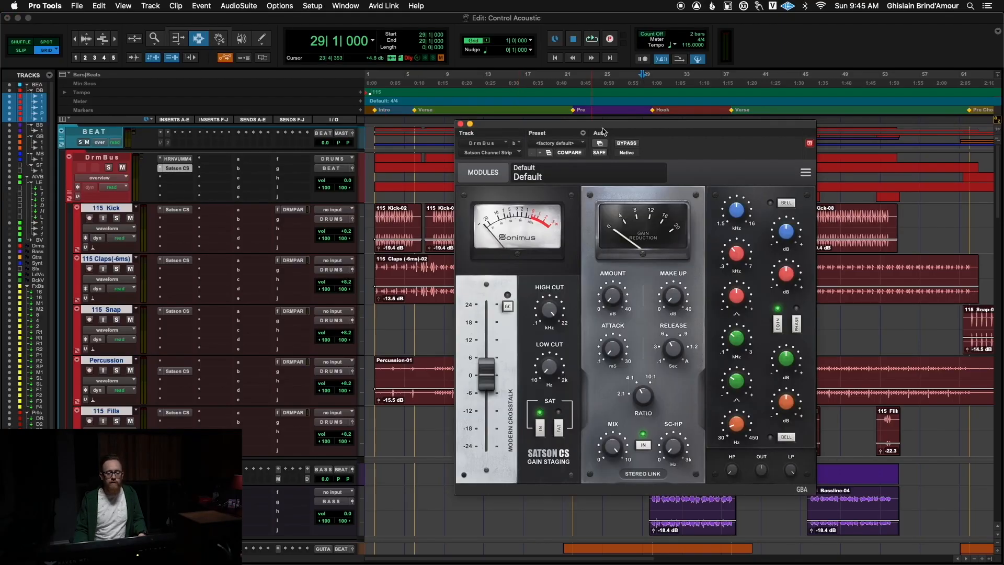
{"action": "left_click_drag", "start_coordinate": [604, 126], "coordinate": [279, 144]}
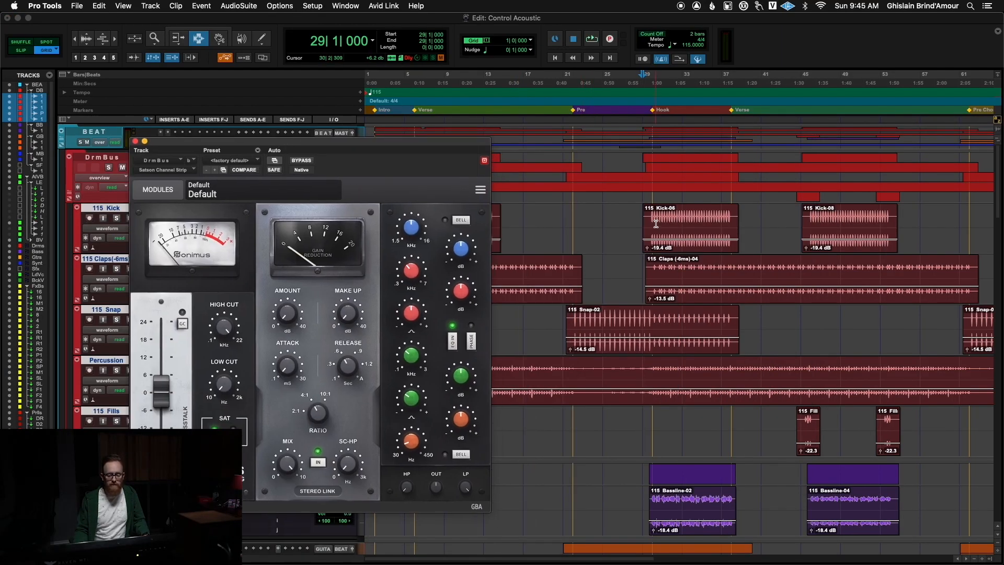
- Select the Hook section across the drum tracks, from about bar 29 to 37, and audition it
{"action": "left_click_drag", "start_coordinate": [651, 229], "coordinate": [735, 253]}
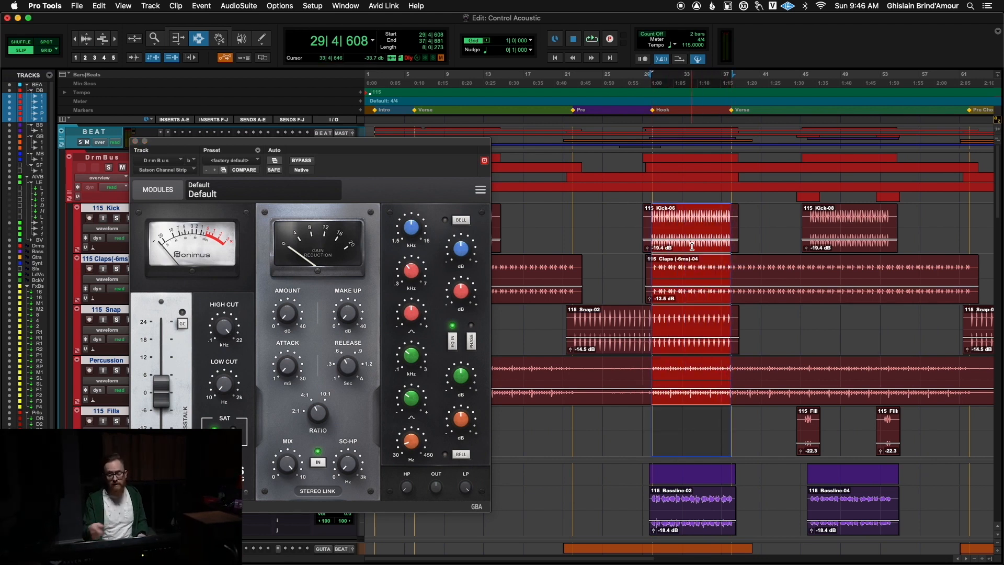
{"action": "key", "text": "space"}
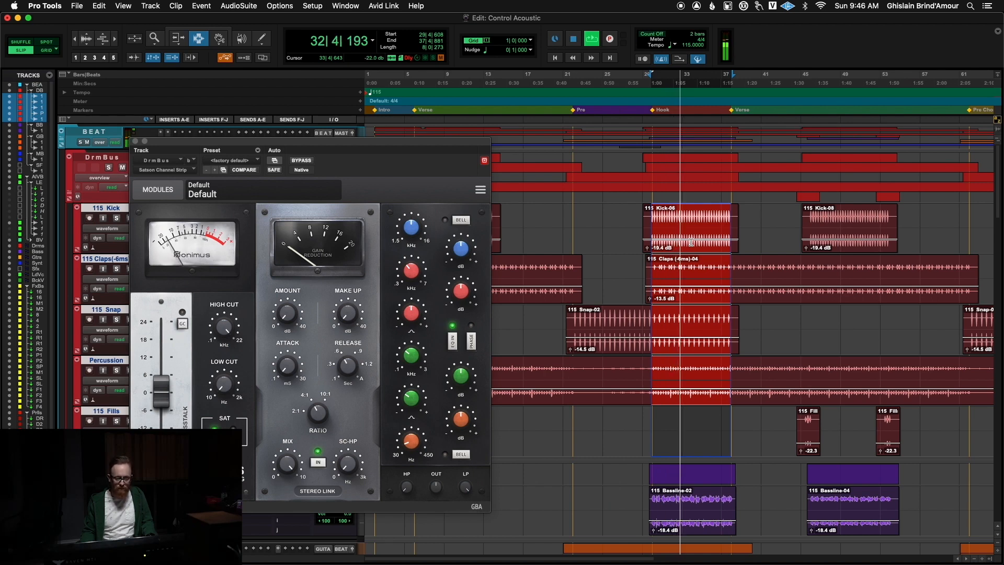
{"action": "key", "text": "space"}
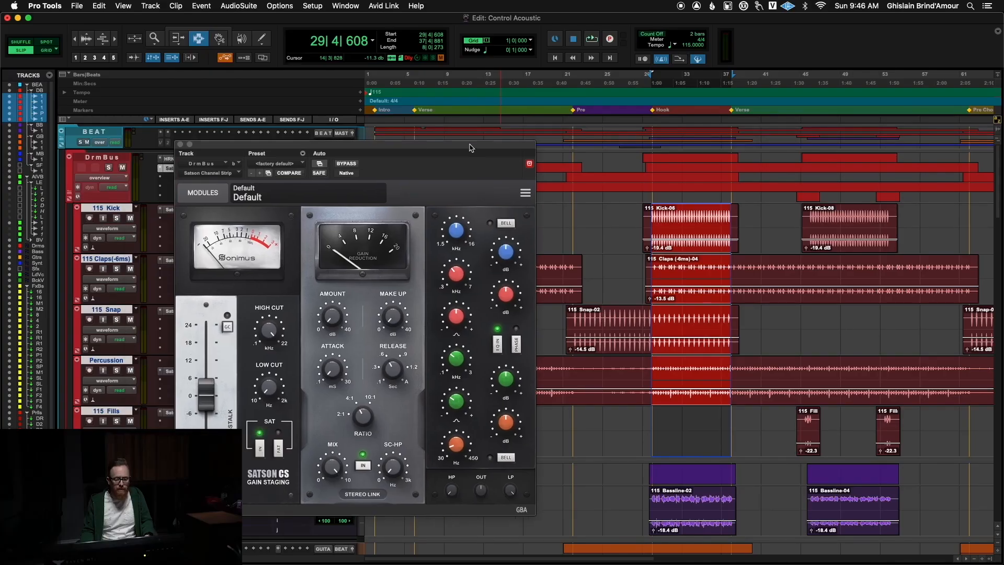
- Loop the Hook drums with GC and FAT saturation on, raise the DrmBus gain fader to 8.7 dB, and compare against bypass
{"action": "left_click_drag", "start_coordinate": [470, 148], "coordinate": [546, 136]}
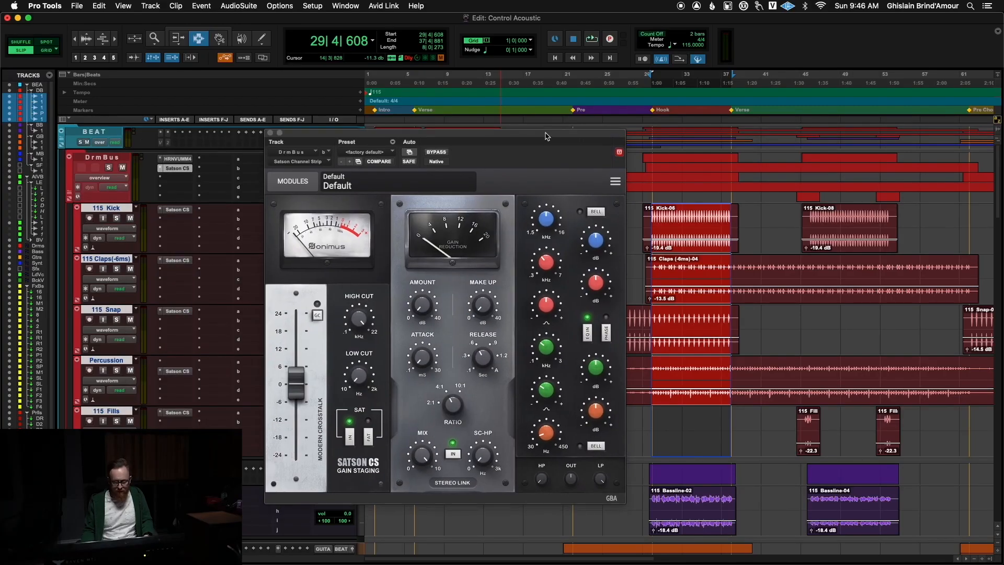
{"action": "key", "text": "space"}
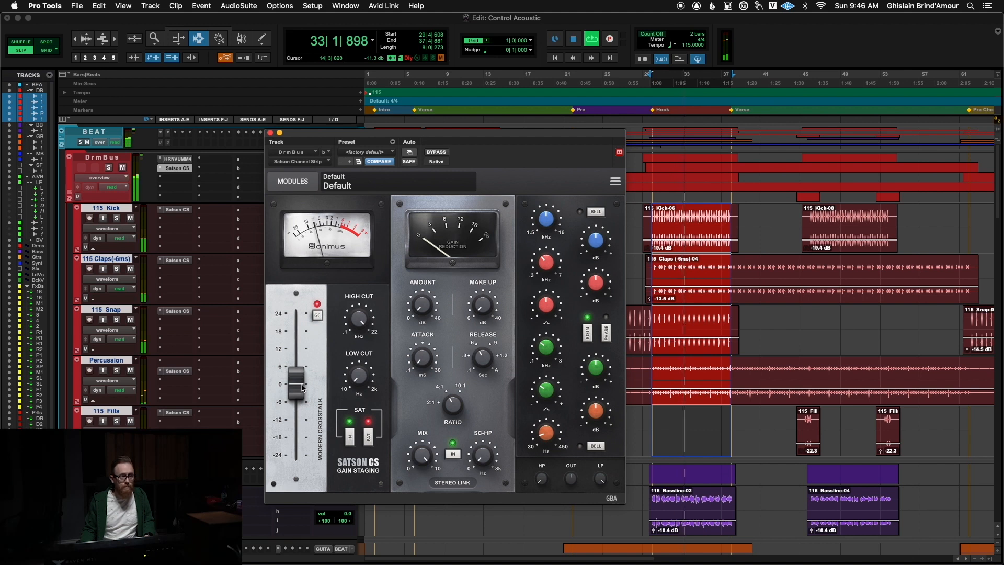
{"action": "left_click_drag", "start_coordinate": [303, 387], "coordinate": [304, 364]}
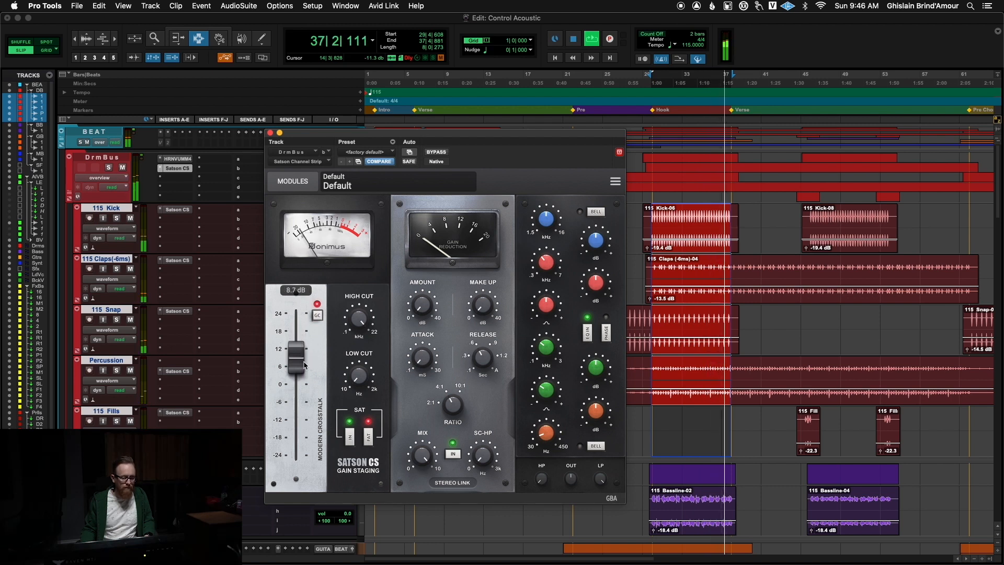
{"action": "left_click", "coordinate": [441, 153]}
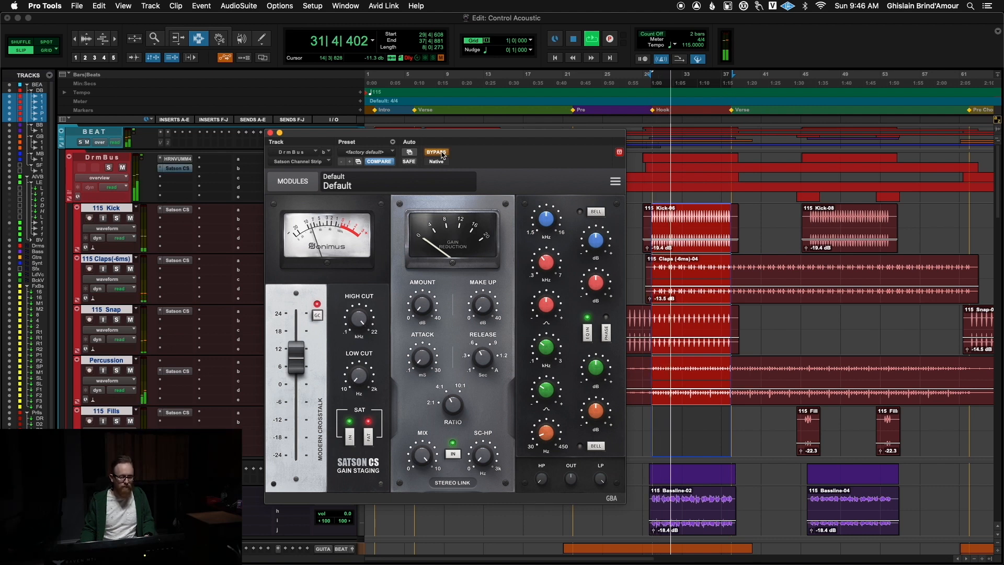
{"action": "left_click", "coordinate": [441, 153]}
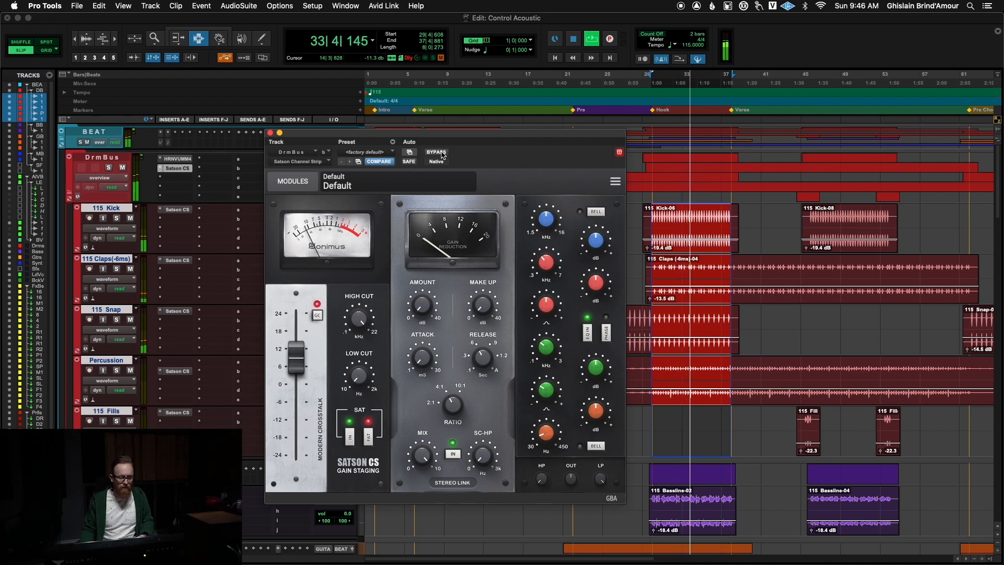
- Stop playback and set the drum bus channel strip's oversampling to X4 - 176.4 KHz
{"action": "key", "text": "space"}
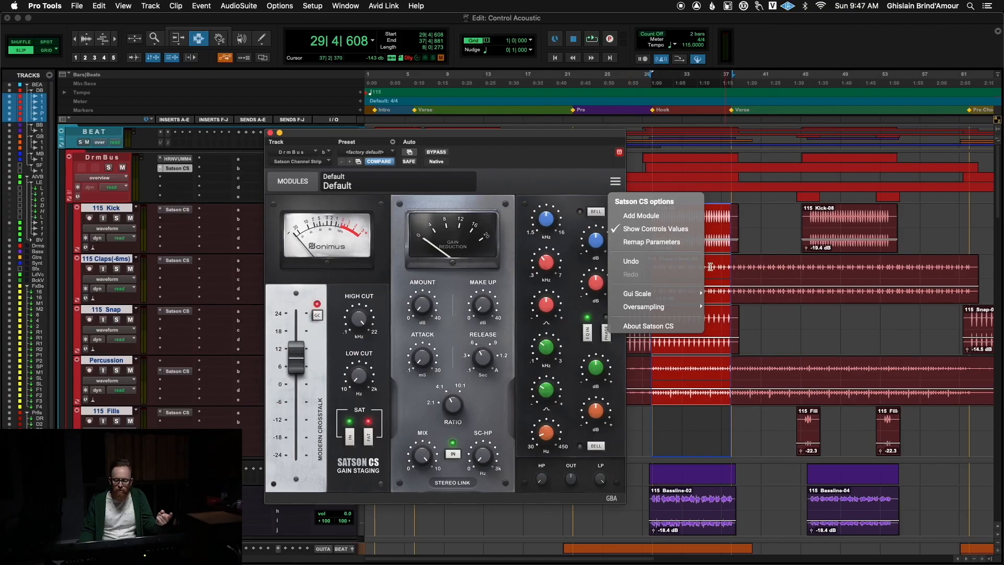
{"action": "mouse_move", "coordinate": [689, 308]}
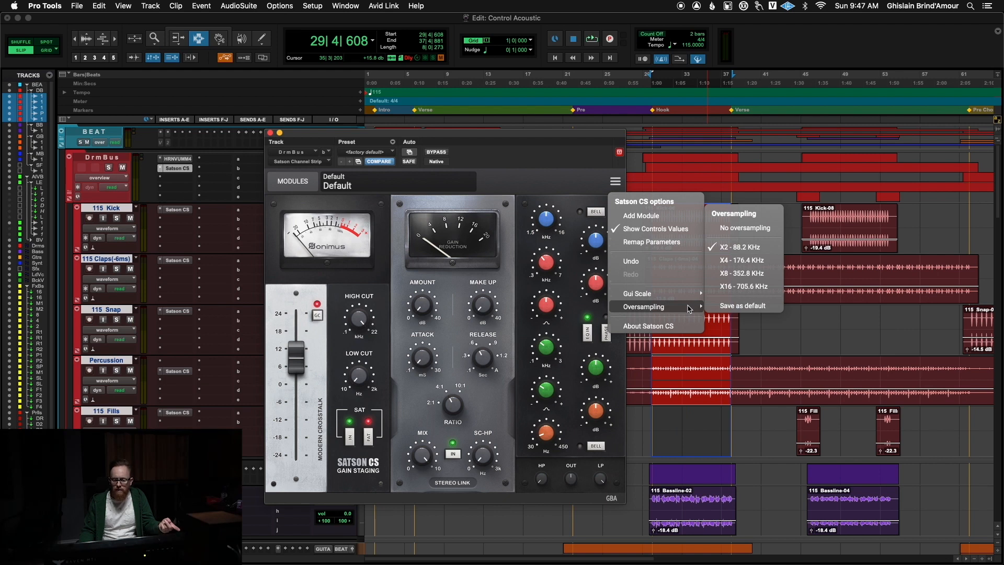
{"action": "left_click", "coordinate": [745, 265]}
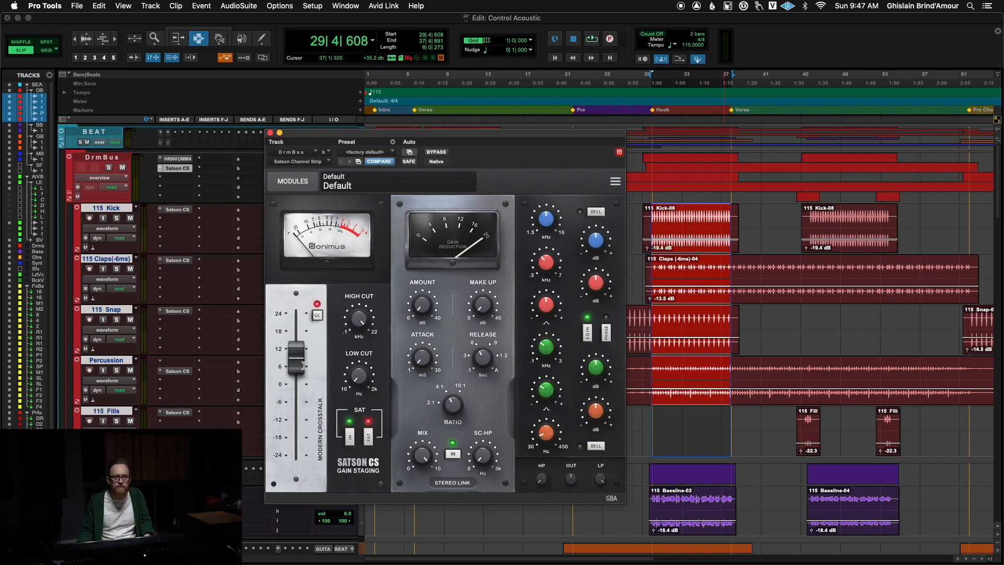
- Play the Hook drums, lower the DrmBus gain fader slightly, and compare the oversampled saturation against bypass
{"action": "key", "text": "space"}
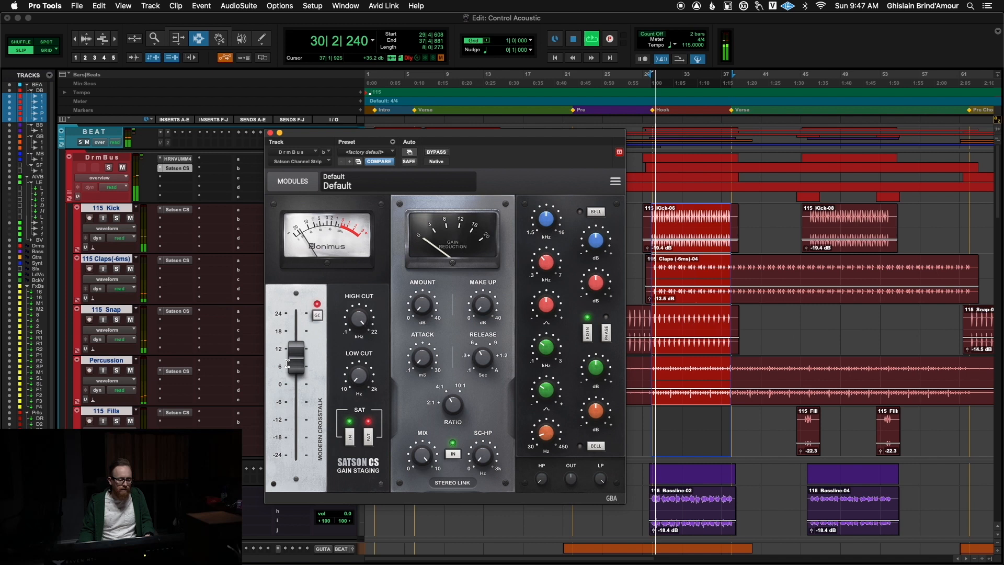
{"action": "mouse_move", "coordinate": [302, 365]}
{"action": "left_mouse_down"}
{"action": "mouse_move", "coordinate": [304, 334]}
{"action": "mouse_move", "coordinate": [300, 371]}
{"action": "left_mouse_up"}
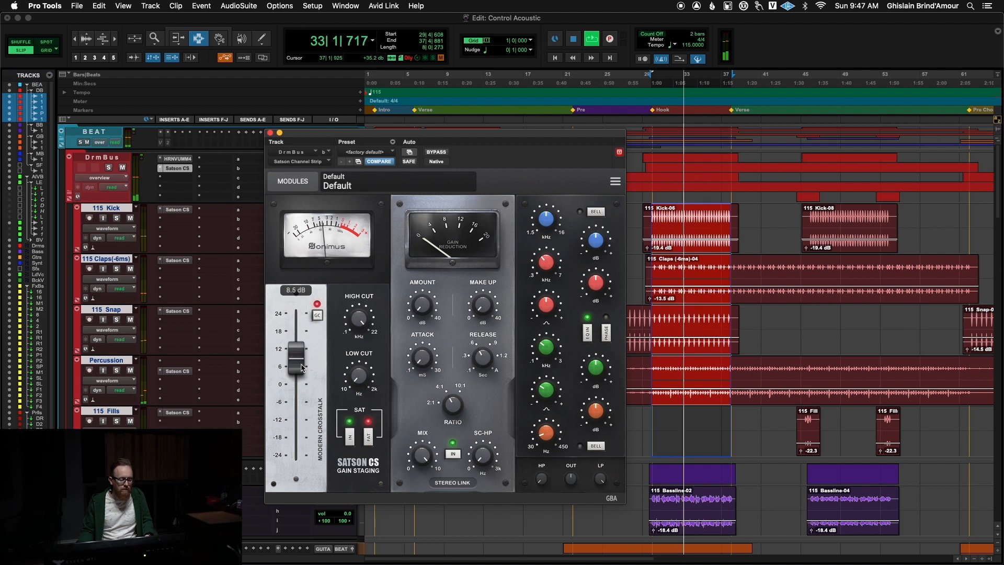
{"action": "left_click", "coordinate": [438, 153]}
{"action": "left_click", "coordinate": [438, 153]}
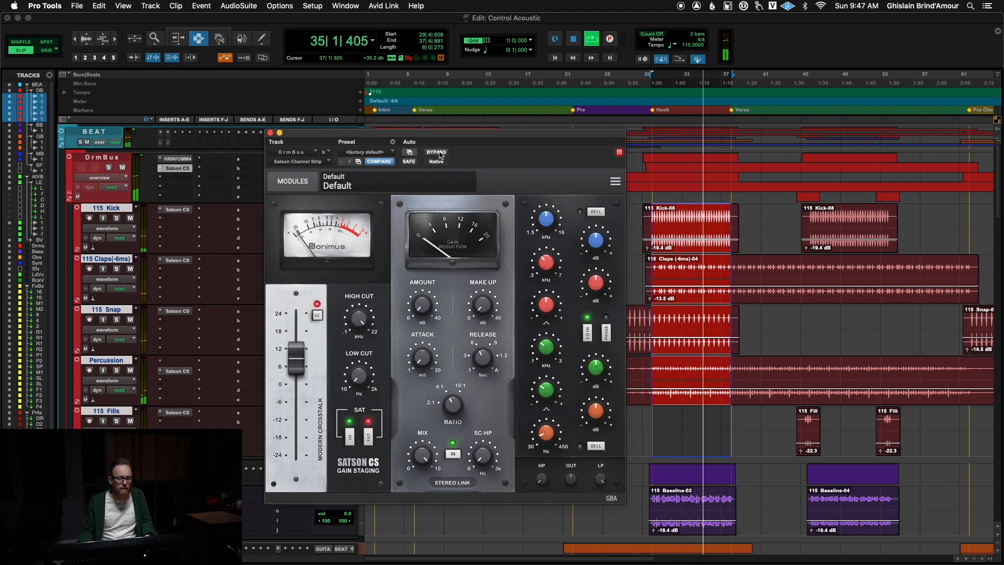
- Play the Hook drums and dial in the drum bus compressor's attack and ratio, with the amount at 17.8 dB
{"action": "key", "text": "space"}
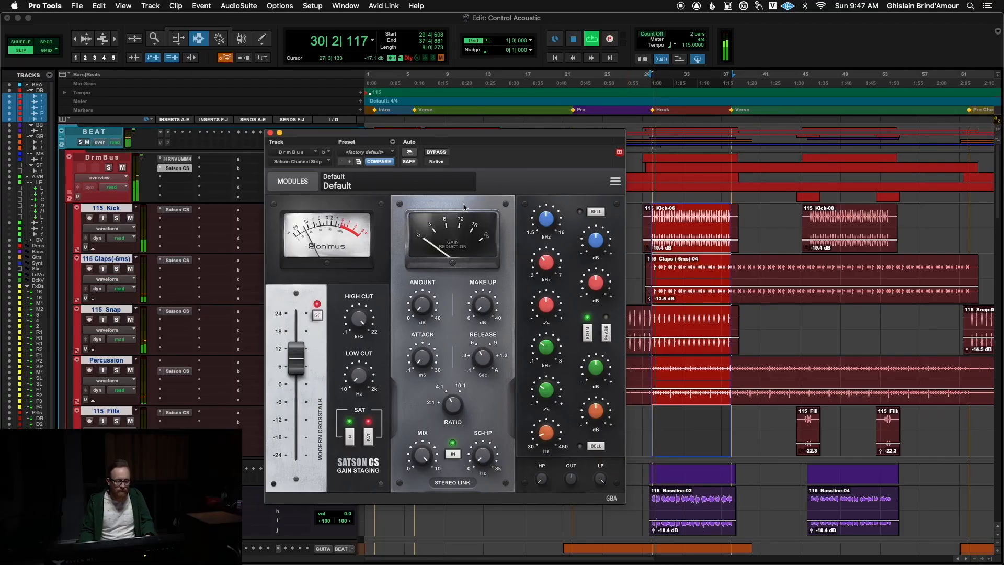
{"action": "left_click_drag", "start_coordinate": [426, 359], "coordinate": [438, 241]}
{"action": "left_click_drag", "start_coordinate": [457, 402], "coordinate": [453, 443]}
{"action": "left_click_drag", "start_coordinate": [417, 312], "coordinate": [426, 252]}
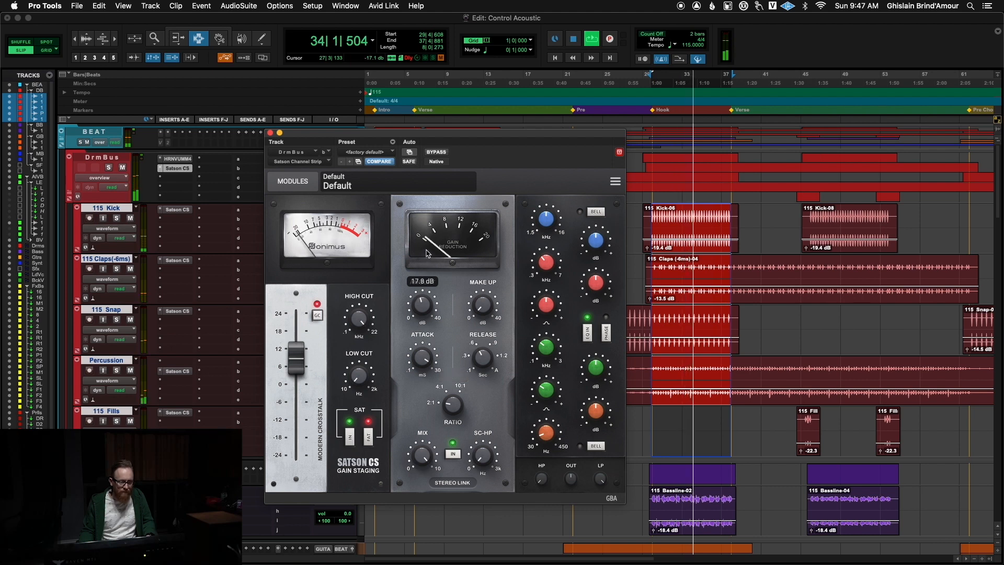
- Set the drum bus compressor's sidechain high-pass to 143 Hz, adjust its release, and bring the amount to 24.4 dB
{"action": "left_click_drag", "start_coordinate": [485, 461], "coordinate": [475, 412]}
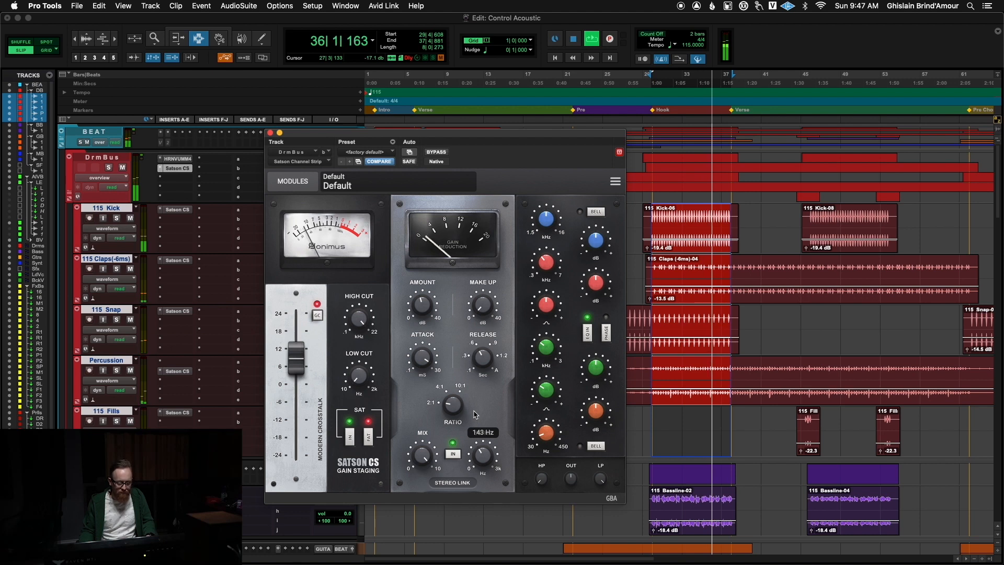
{"action": "left_click_drag", "start_coordinate": [486, 363], "coordinate": [484, 309]}
{"action": "left_click_drag", "start_coordinate": [418, 304], "coordinate": [430, 253]}
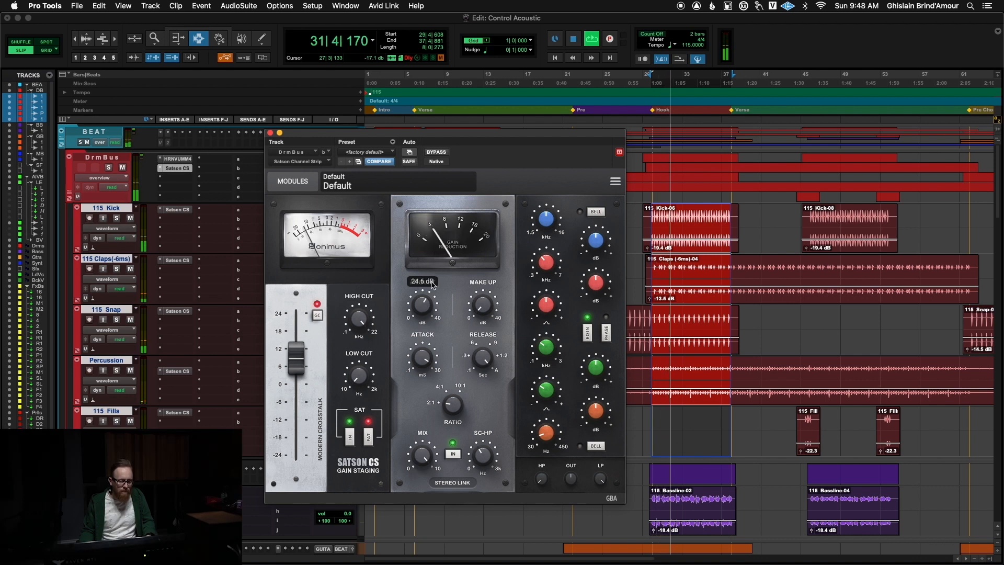
{"action": "left_click_drag", "start_coordinate": [432, 285], "coordinate": [432, 284]}
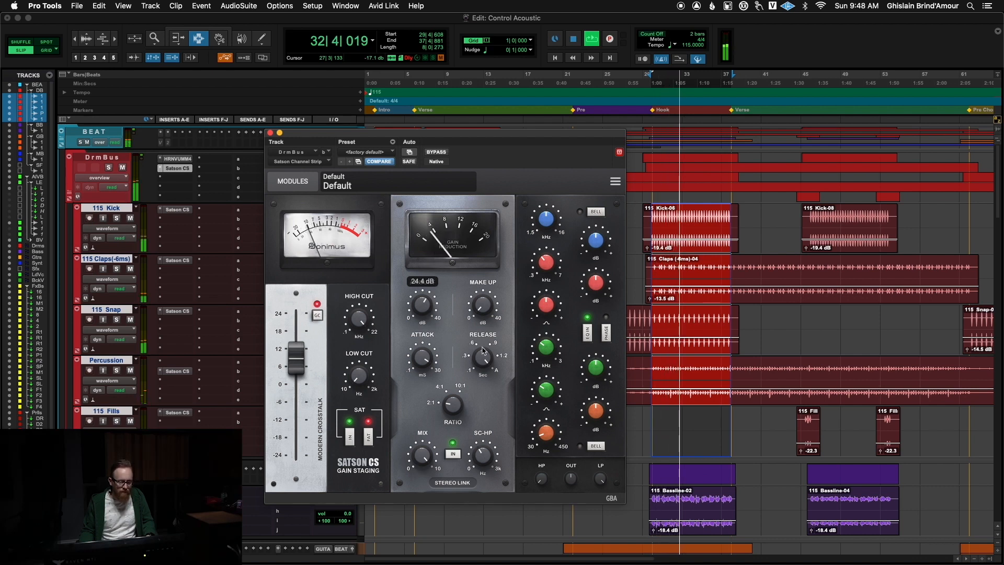
- Adjust the drum bus compressor's makeup gain and mix, and compare the result against bypass
{"action": "left_click", "coordinate": [489, 302]}
{"action": "left_click_drag", "start_coordinate": [489, 295], "coordinate": [489, 306]}
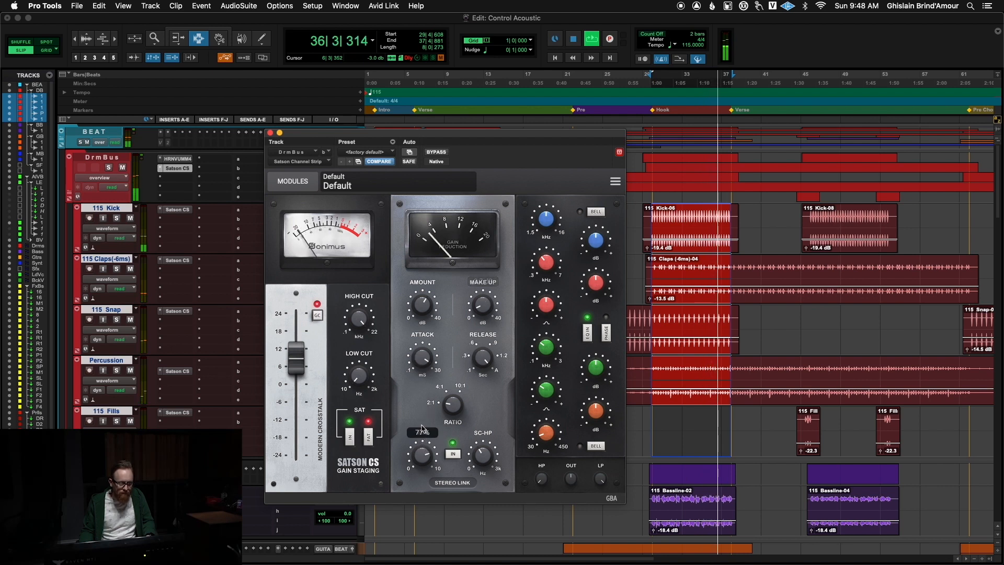
{"action": "left_click", "coordinate": [436, 152]}
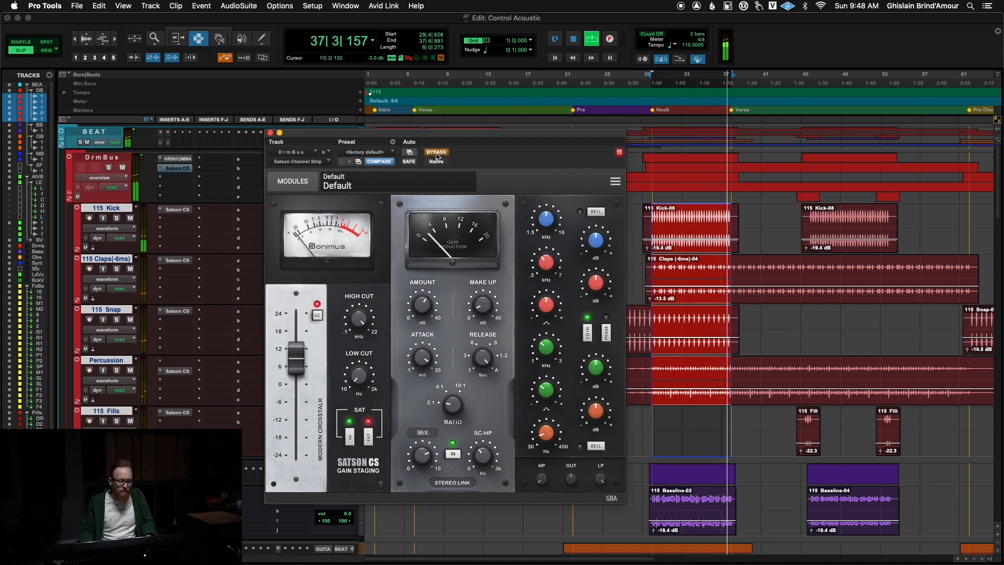
{"action": "left_click", "coordinate": [436, 154]}
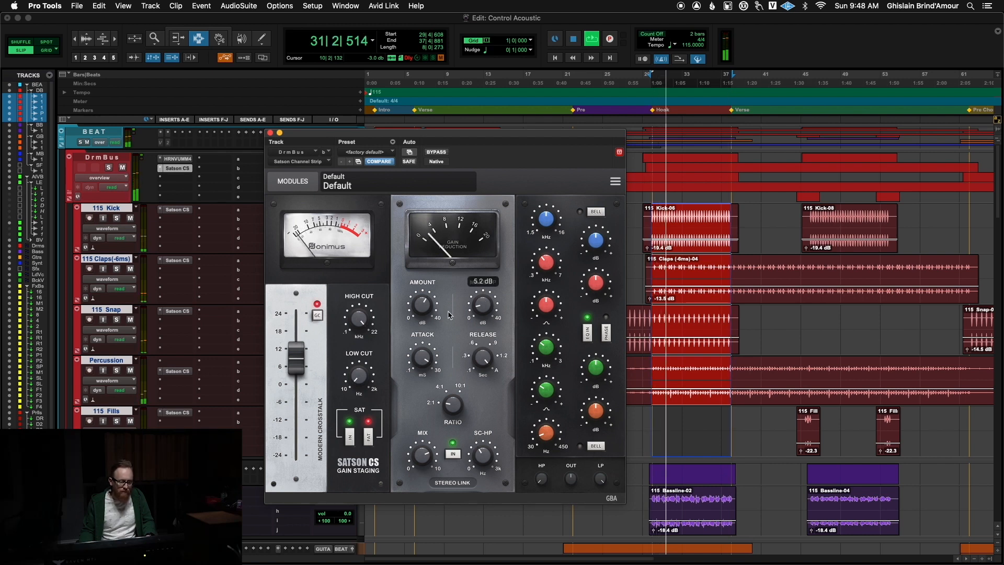
- Set the drum bus compressor's ratio to 2:1 and makeup gain to 4.6 dB, comparing against bypass
{"action": "left_click_drag", "start_coordinate": [461, 411], "coordinate": [461, 388]}
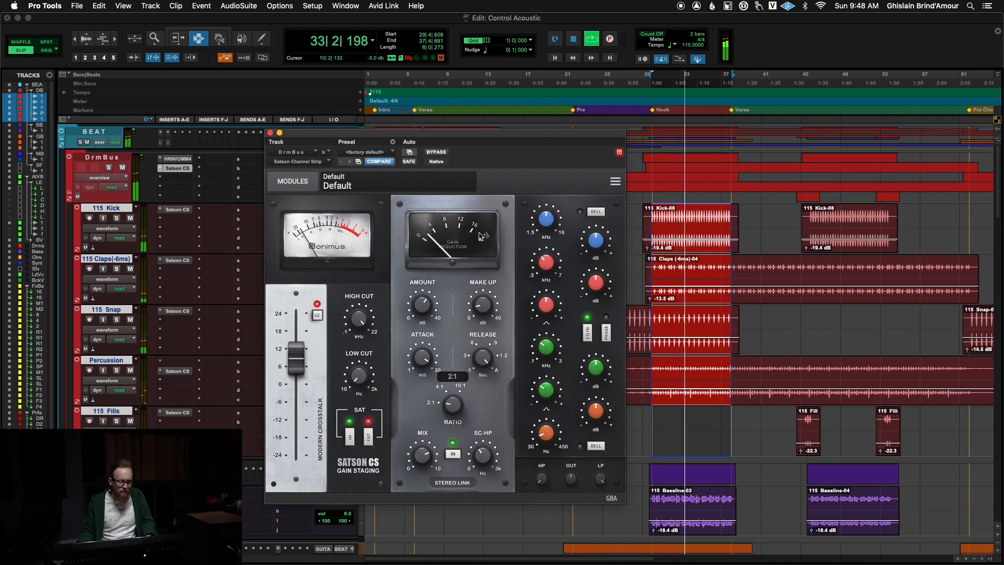
{"action": "left_click", "coordinate": [436, 152]}
{"action": "left_click", "coordinate": [434, 152]}
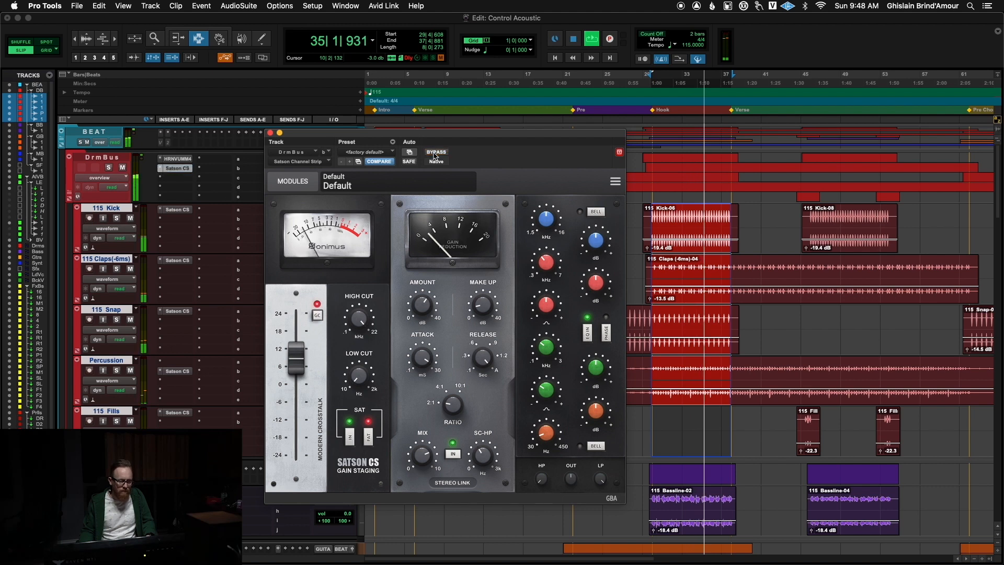
{"action": "mouse_move", "coordinate": [482, 310]}
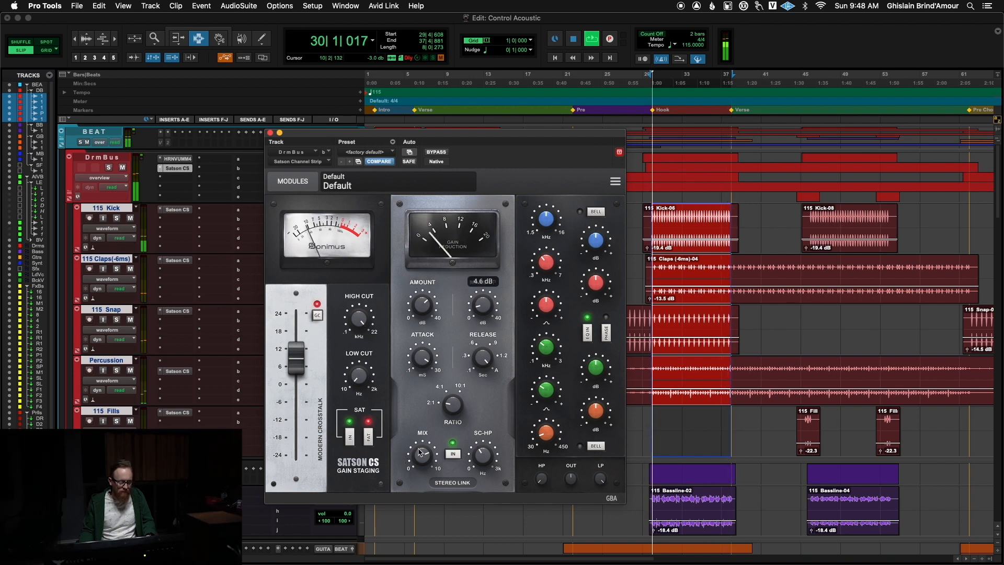
{"action": "left_click", "coordinate": [444, 152]}
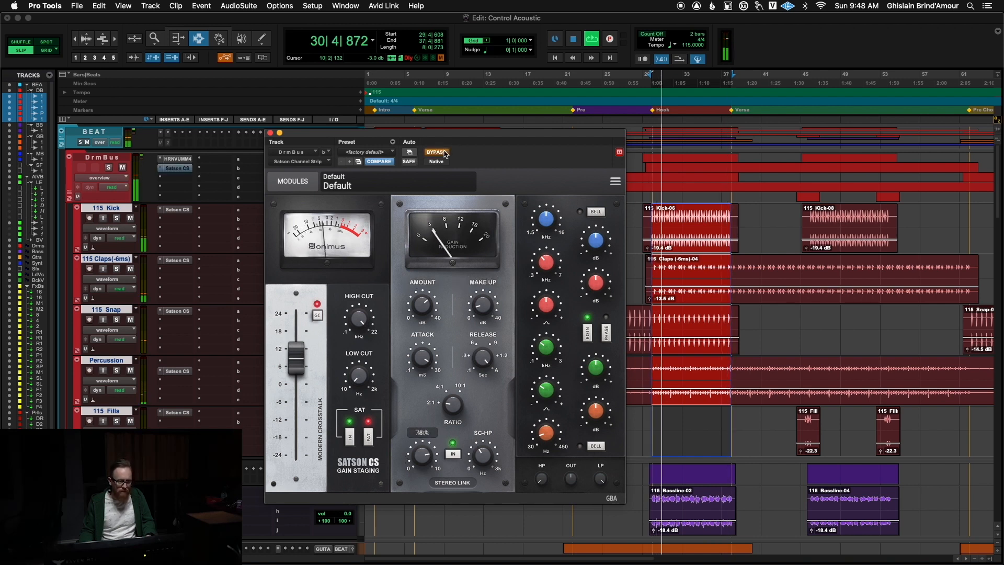
{"action": "left_click", "coordinate": [444, 153]}
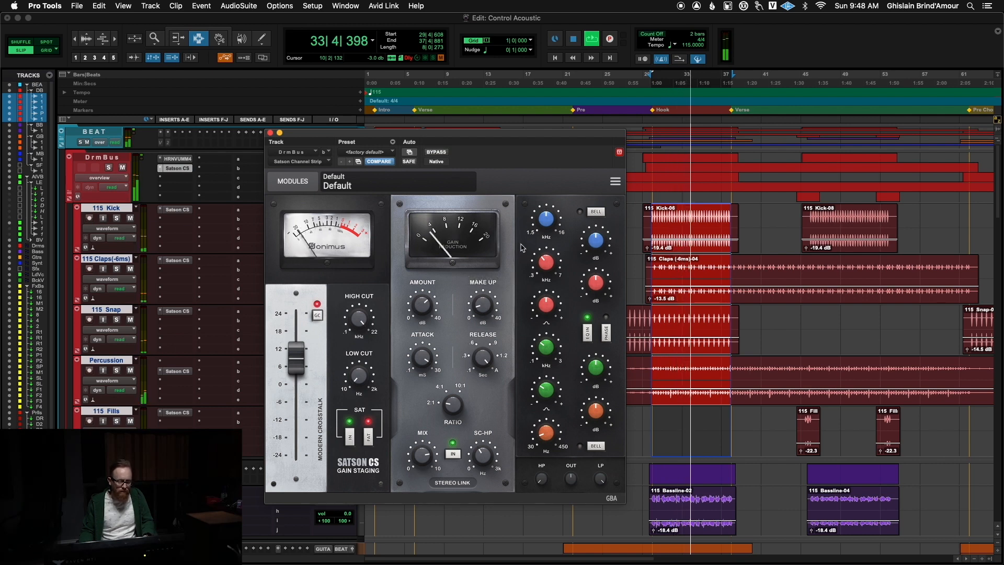
- Loop the Hook drums and adjust the drum bus EQ's high-band frequency and gain and its low-band gain
{"action": "key", "text": "space"}
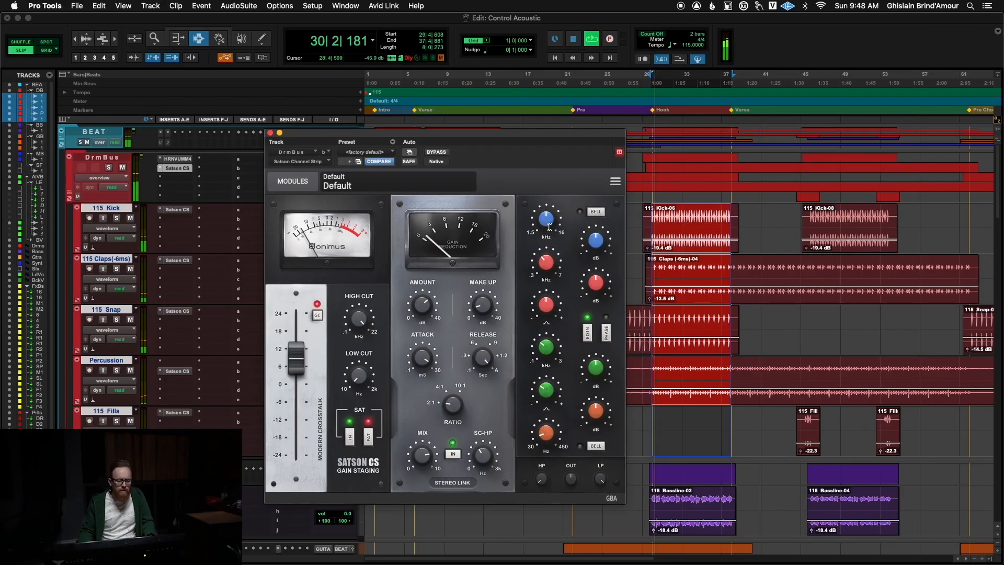
{"action": "left_click_drag", "start_coordinate": [550, 224], "coordinate": [562, 202]}
{"action": "left_click_drag", "start_coordinate": [601, 234], "coordinate": [602, 229]}
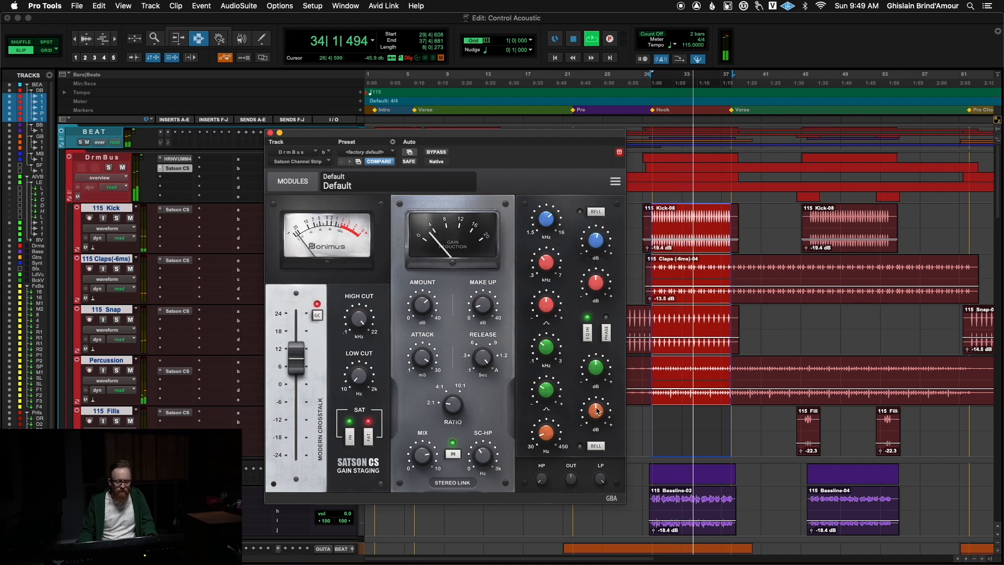
{"action": "mouse_move", "coordinate": [602, 412]}
{"action": "left_mouse_down"}
{"action": "mouse_move", "coordinate": [615, 370]}
{"action": "mouse_move", "coordinate": [614, 403]}
{"action": "left_mouse_up"}
- Adjust the low-mid band on the drum bus EQ with a 1.7 dB gain, and set the output to -1.2 dB
{"action": "left_click_drag", "start_coordinate": [549, 347], "coordinate": [551, 319]}
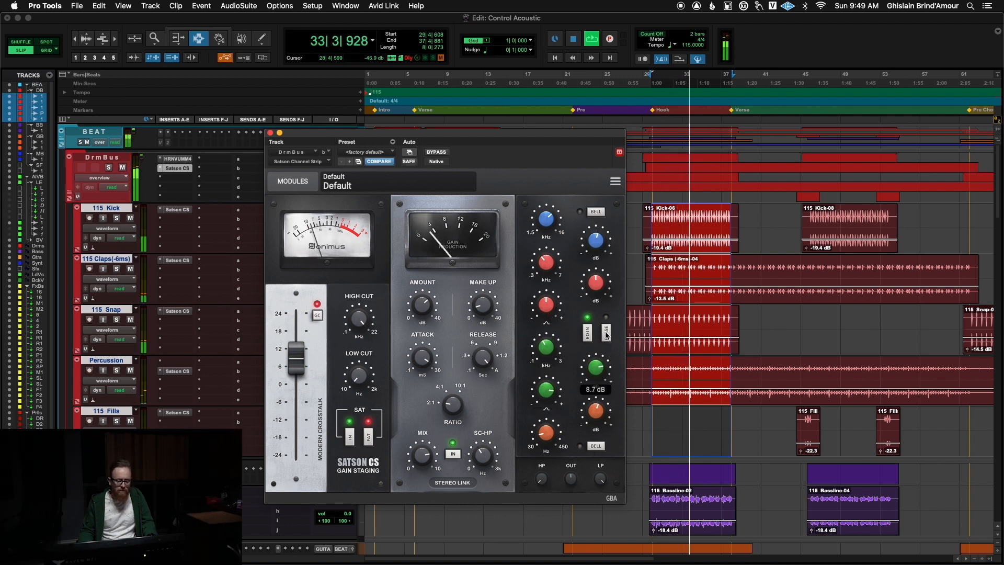
{"action": "left_click_drag", "start_coordinate": [606, 333], "coordinate": [603, 364]}
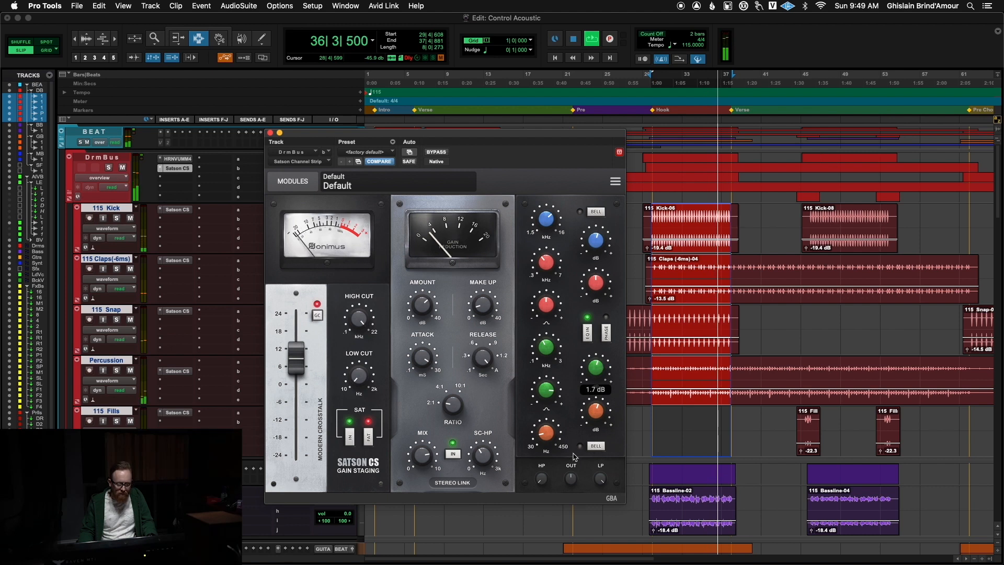
{"action": "mouse_move", "coordinate": [575, 486]}
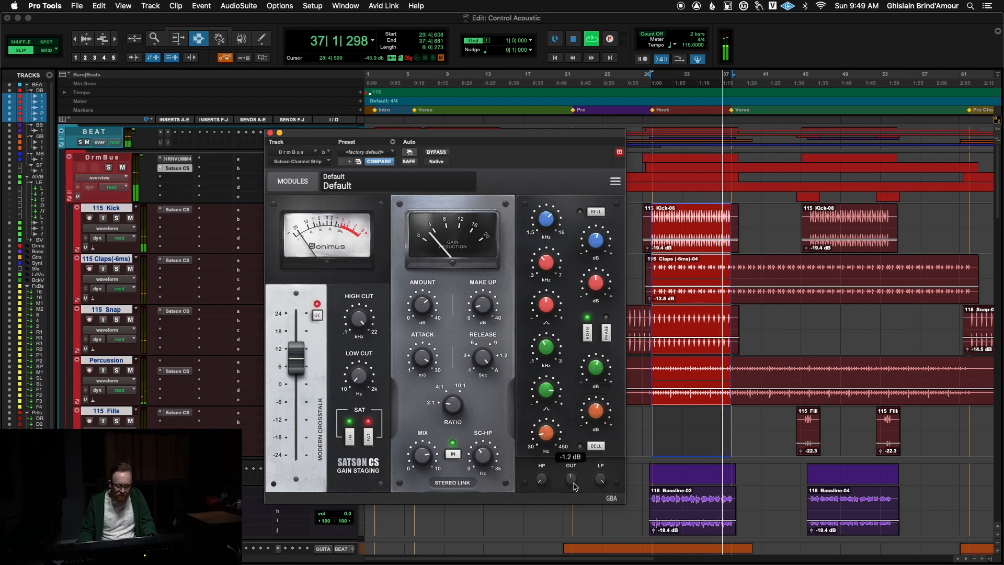
- Compare the full drum bus channel strip processing against bypass during playback, and stop playback
{"action": "left_click", "coordinate": [437, 152]}
{"action": "left_click", "coordinate": [436, 152]}
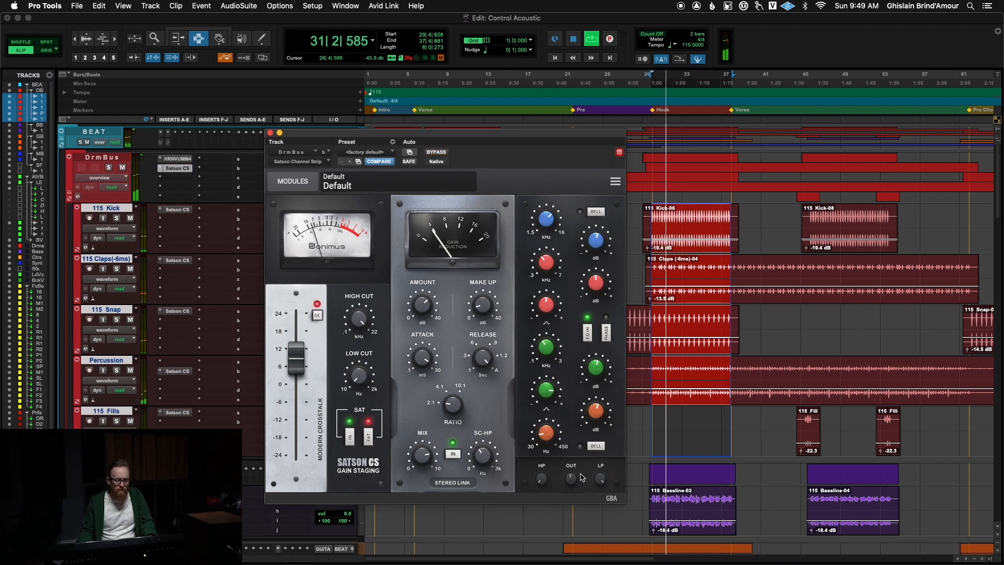
{"action": "mouse_move", "coordinate": [601, 374]}
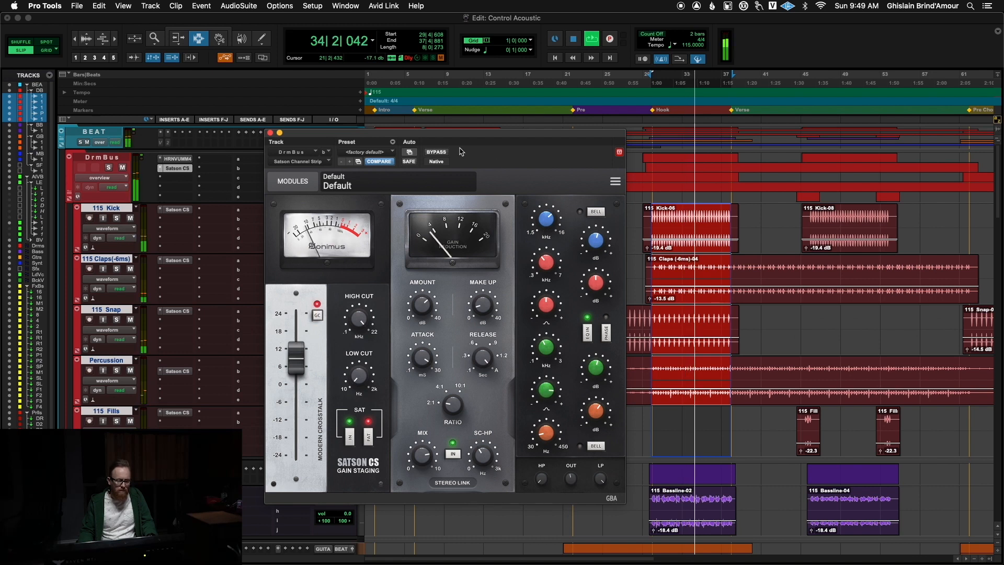
{"action": "left_click", "coordinate": [437, 152]}
{"action": "left_click", "coordinate": [439, 152]}
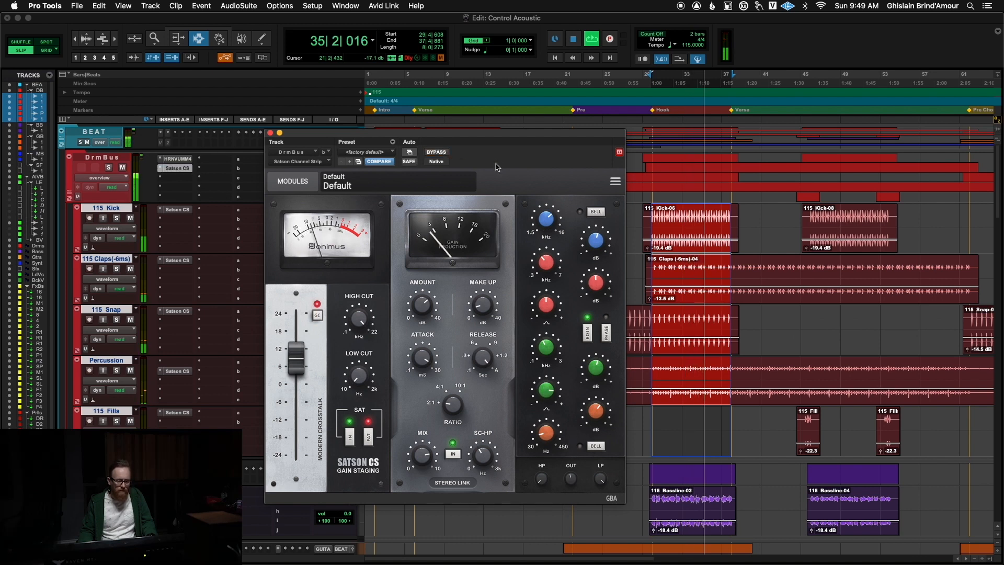
{"action": "mouse_move", "coordinate": [569, 477]}
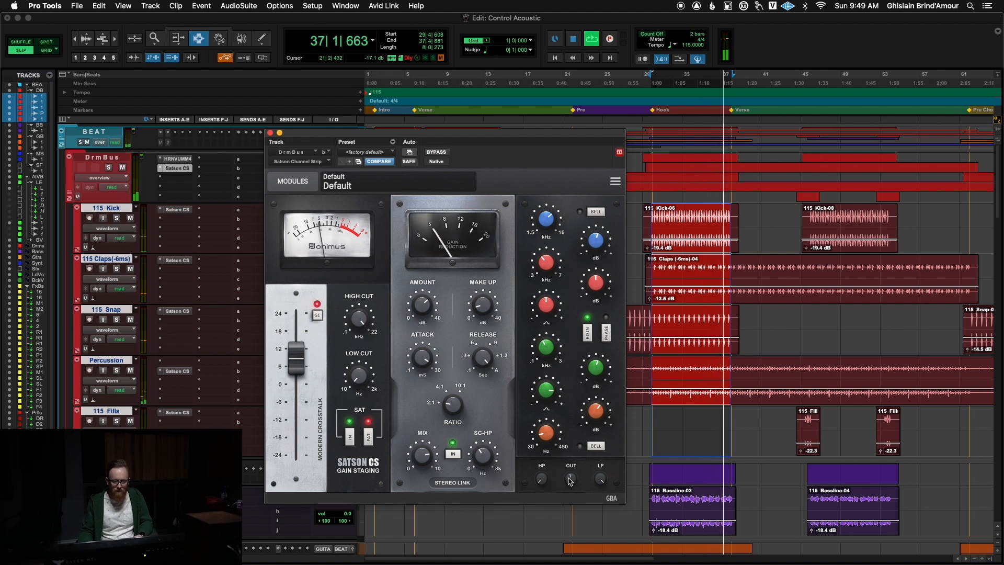
{"action": "key", "text": "space"}
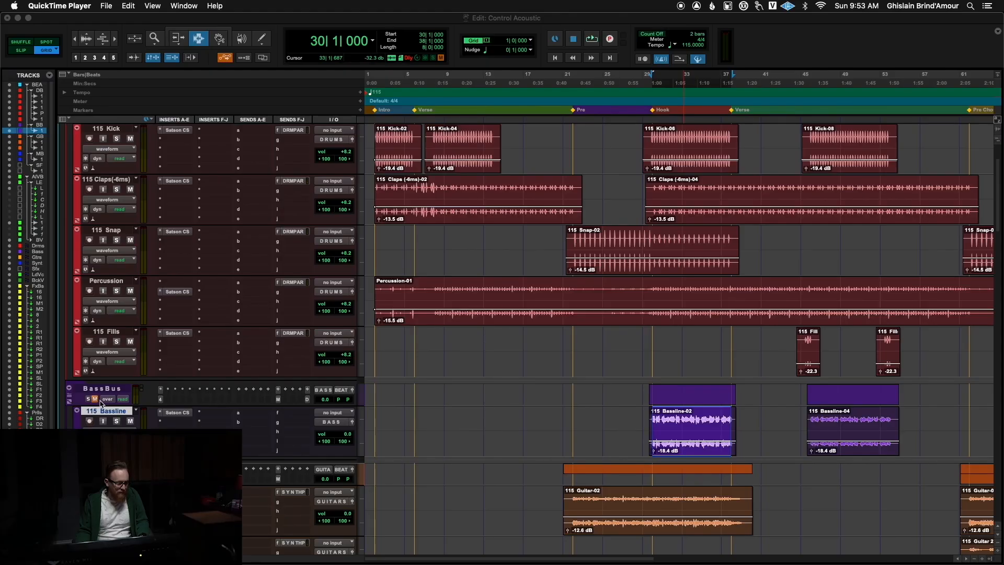
- Unmute the BassBus and raise the 115 Bassline track's volume to +1.8 while auditioning the Hook
{"action": "left_click", "coordinate": [101, 403]}
{"action": "scroll", "coordinate": [170, 335], "scroll_direction": "up", "scroll_amount": 3}
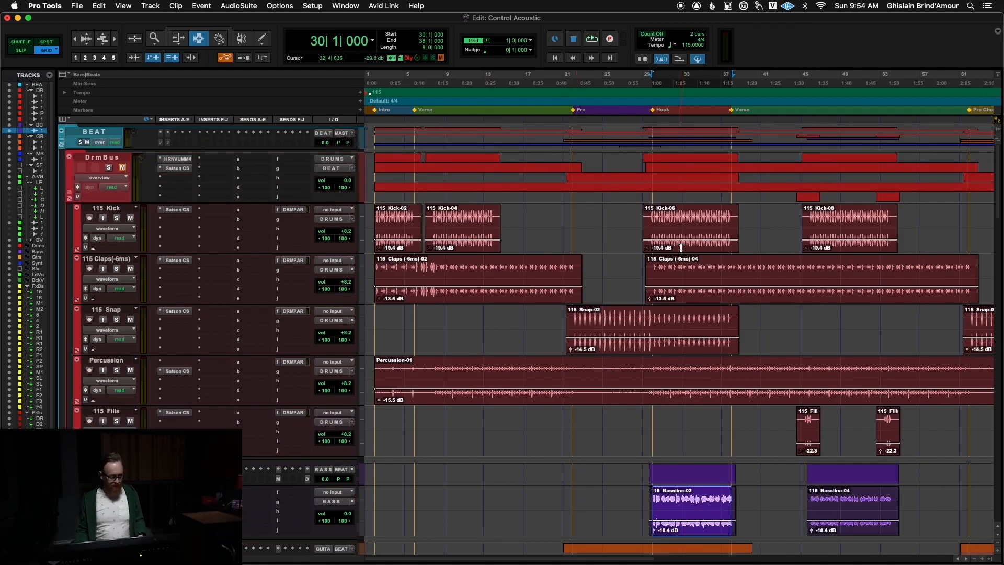
{"action": "key", "text": "space"}
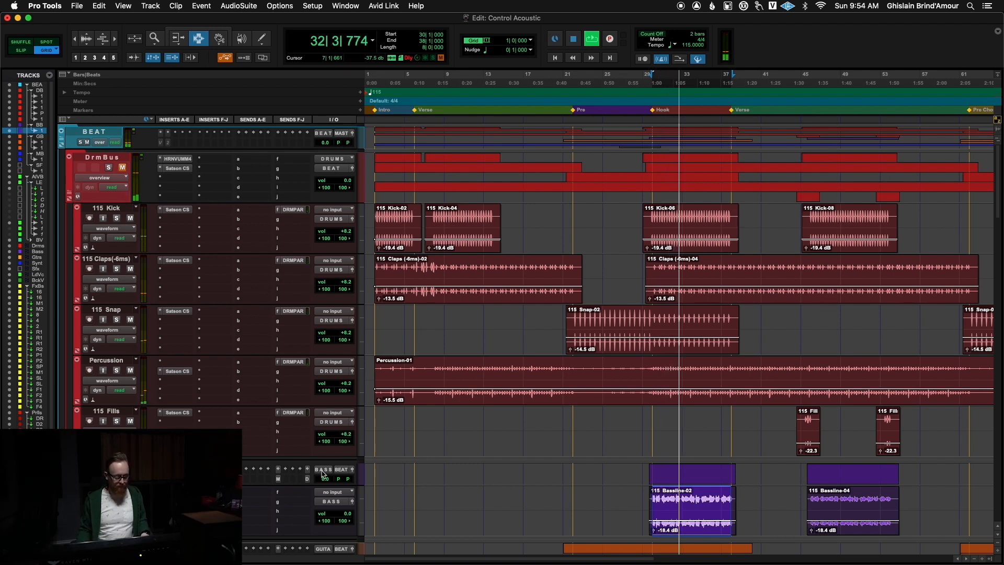
{"action": "left_click_drag", "start_coordinate": [347, 517], "coordinate": [347, 514]}
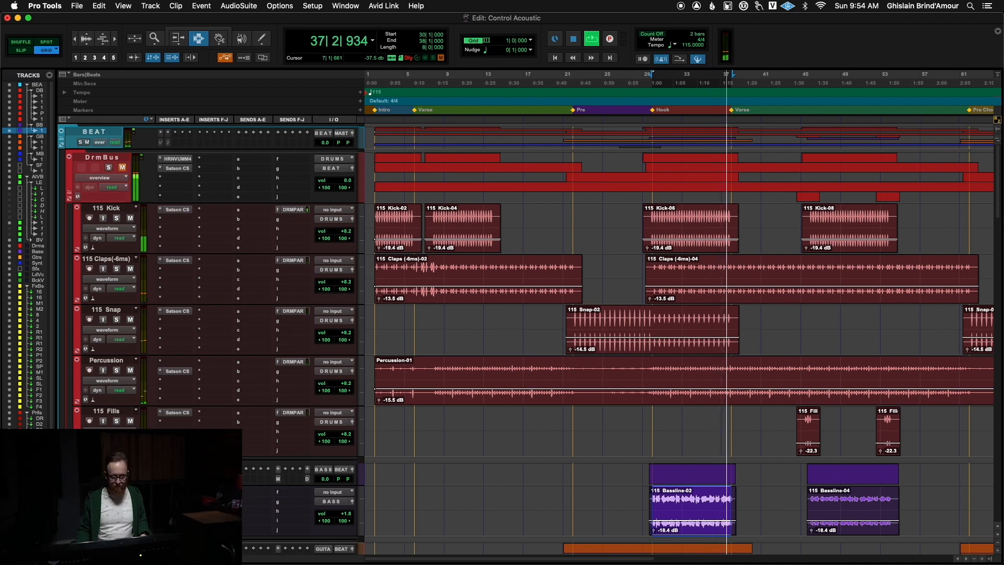
{"action": "key", "text": "space"}
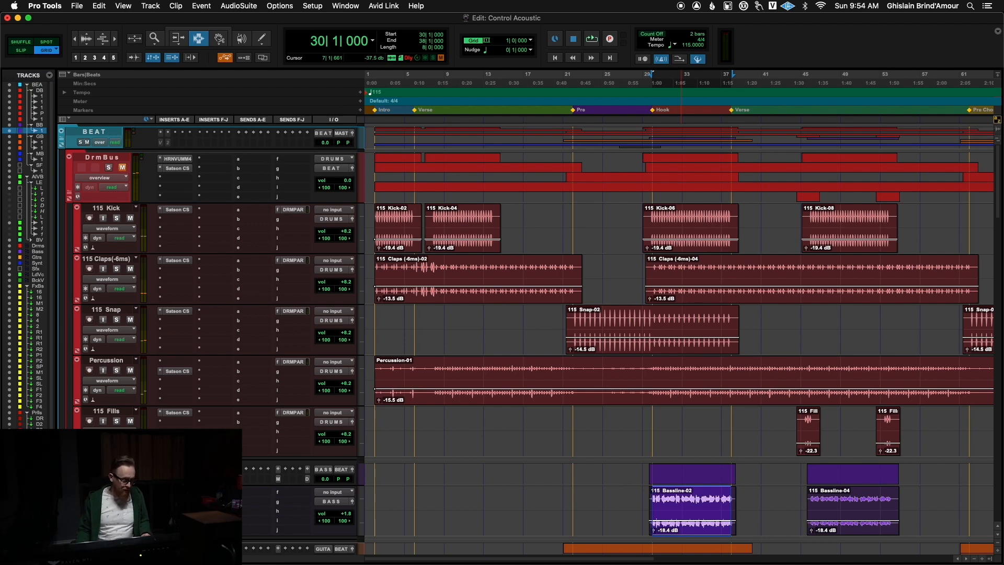
- Open the BassBus channel strip and move its compressor module ahead of the EQ
{"action": "left_click", "coordinate": [167, 479]}
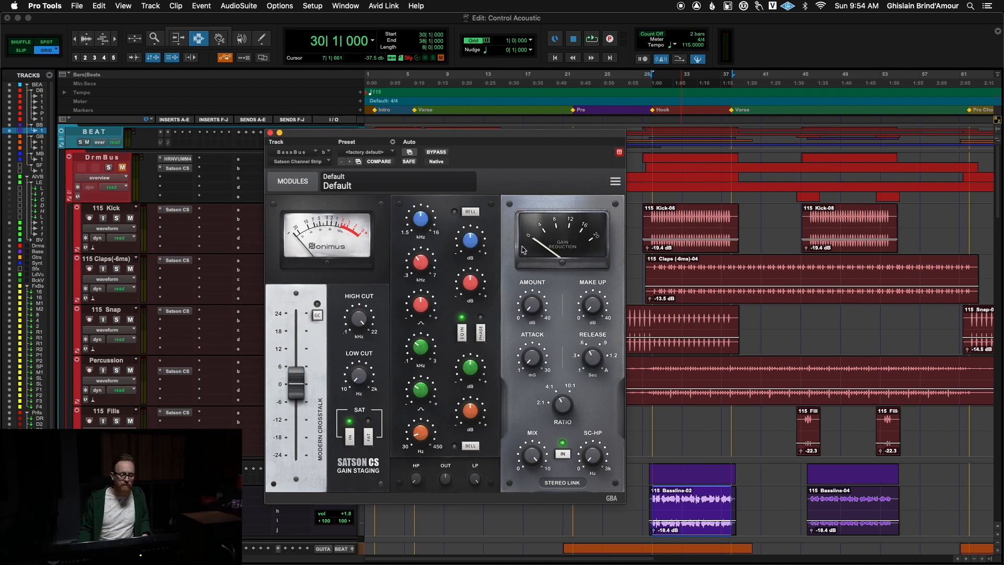
{"action": "left_click_drag", "start_coordinate": [531, 207], "coordinate": [438, 204]}
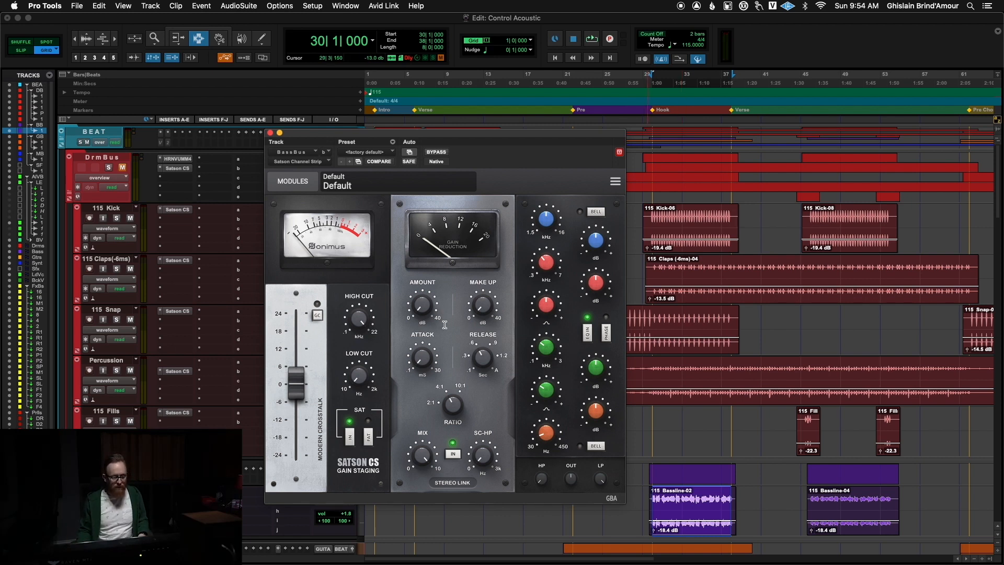
- Play the Hook and set the bass compressor's attack to 10.0 ms and release to Auto, raising the compression amount
{"action": "key", "text": "space"}
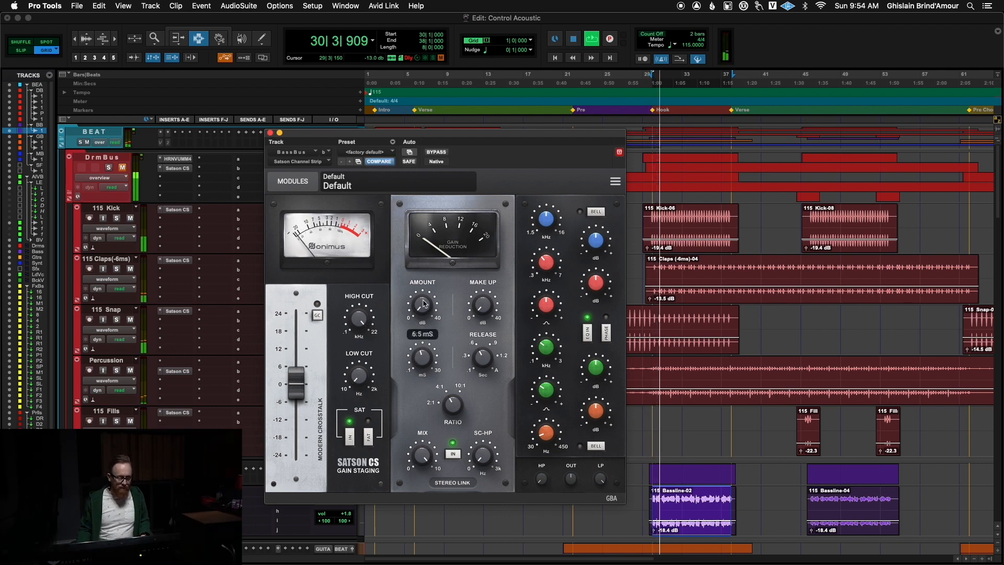
{"action": "left_click_drag", "start_coordinate": [423, 306], "coordinate": [425, 294]}
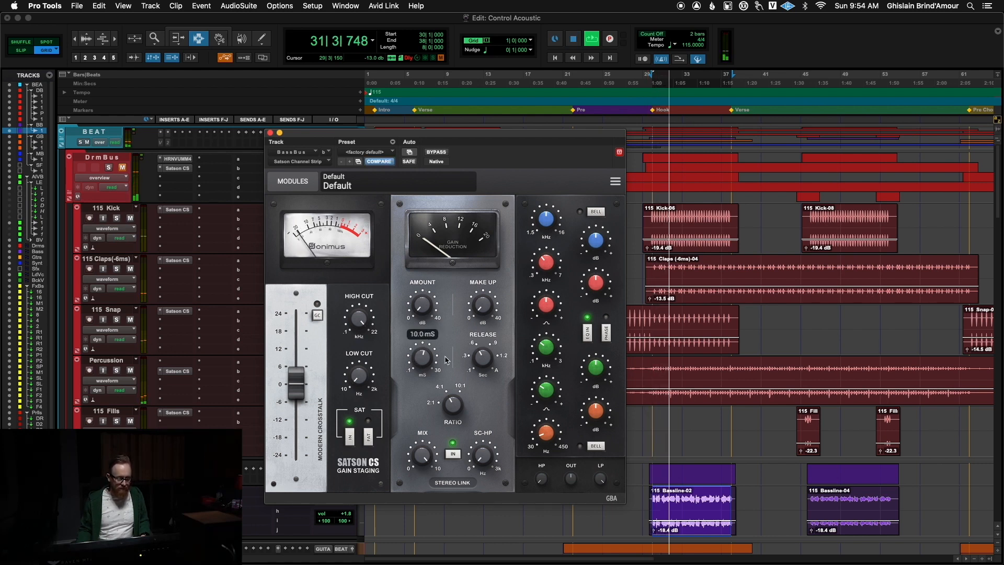
{"action": "left_click_drag", "start_coordinate": [421, 303], "coordinate": [431, 217]}
{"action": "left_click_drag", "start_coordinate": [482, 358], "coordinate": [492, 222]}
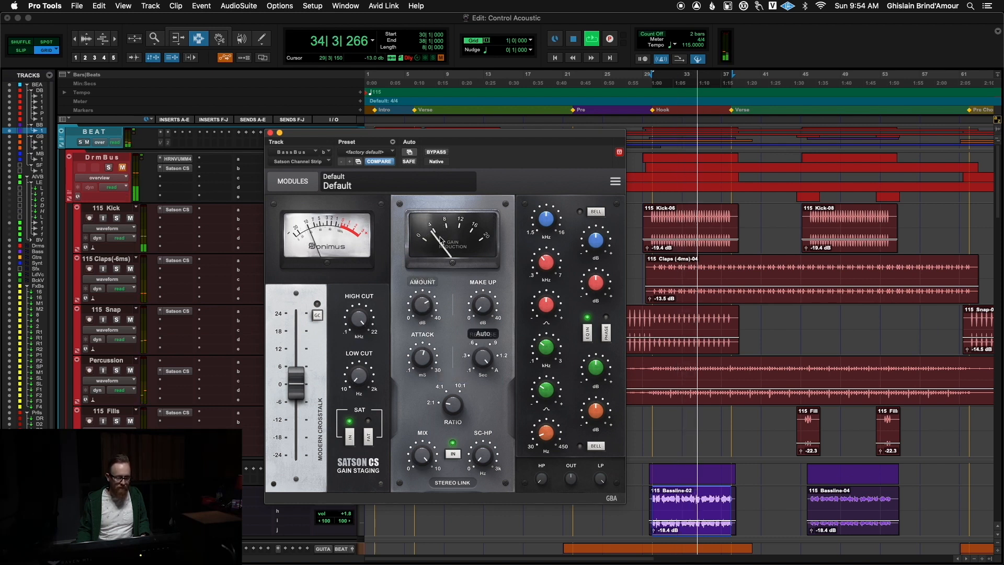
- Refine the bass compressor's makeup gain and sidechain high-pass, setting the amount to 22.1 dB and release to 0.1 sec
{"action": "left_click_drag", "start_coordinate": [480, 309], "coordinate": [482, 289]}
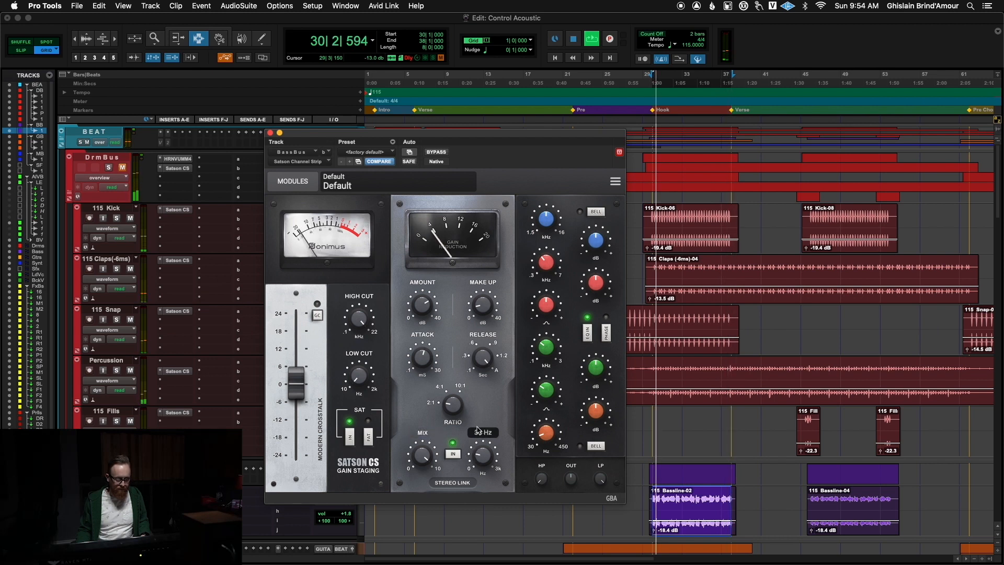
{"action": "left_click_drag", "start_coordinate": [424, 305], "coordinate": [425, 329]}
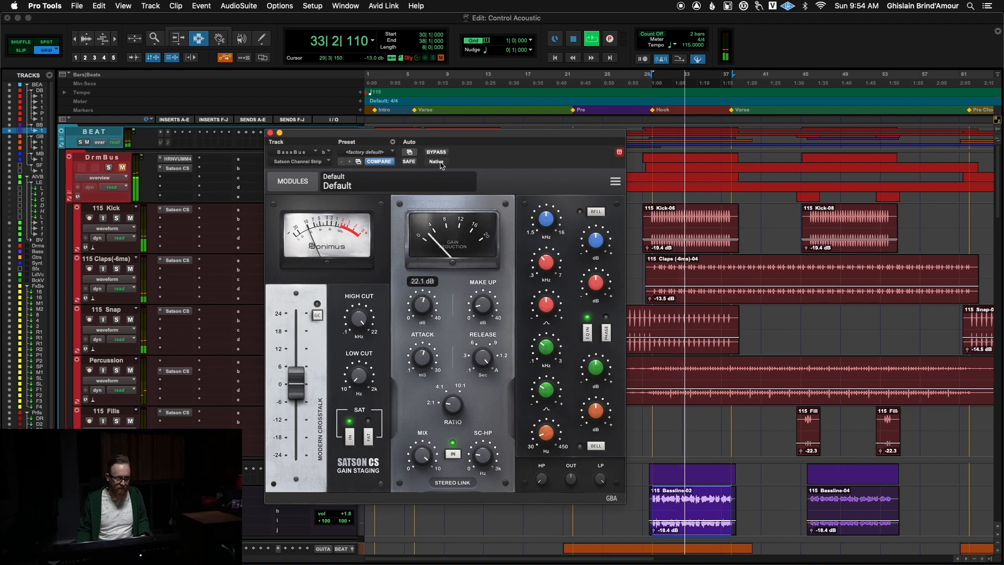
{"action": "left_click_drag", "start_coordinate": [482, 358], "coordinate": [462, 528]}
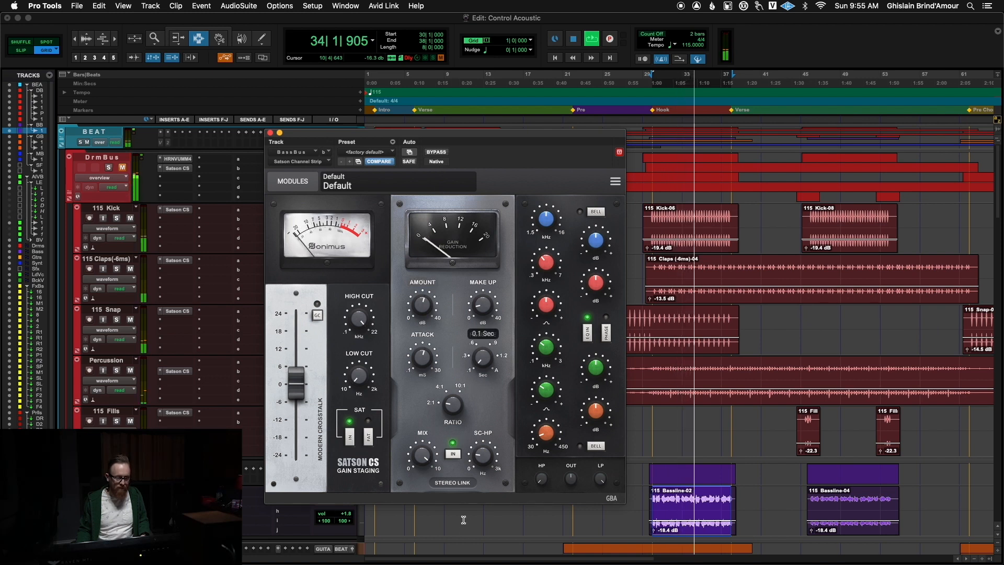
- Check the bass strip against bypass while setting its compressor's attack to 10.3 ms, and unmute the DrmBus
{"action": "left_click", "coordinate": [438, 152]}
{"action": "mouse_move", "coordinate": [482, 308]}
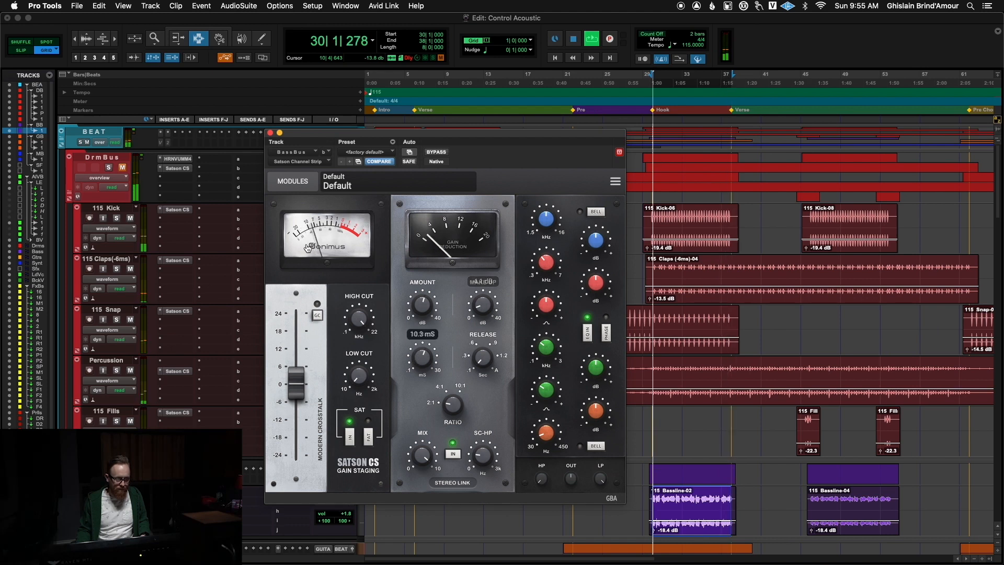
{"action": "left_click", "coordinate": [123, 168]}
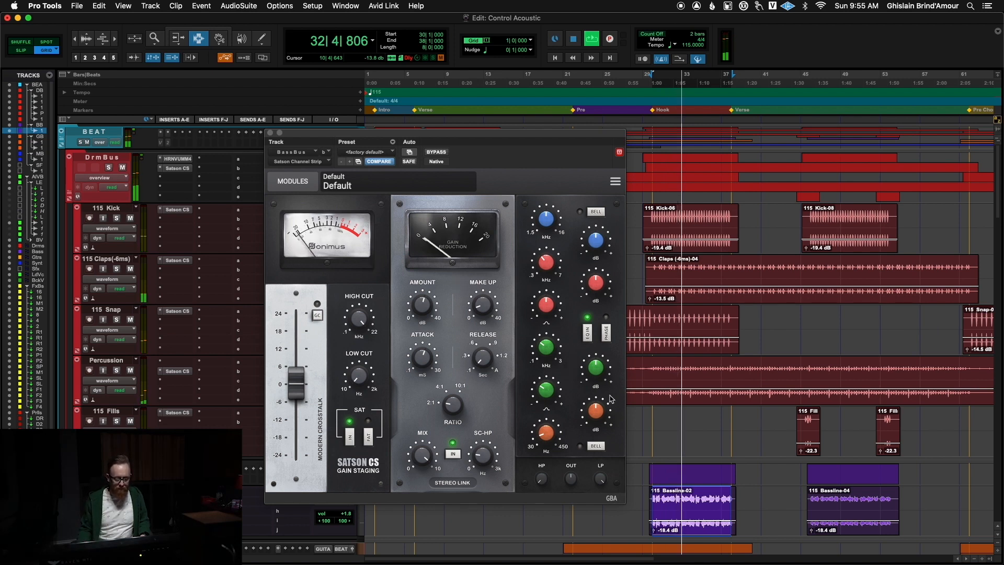
- Boost and sweep the bass EQ's low-mid band to choose its frequency, settling the band's gain at -0.5 dB
{"action": "left_click_drag", "start_coordinate": [547, 429], "coordinate": [599, 398]}
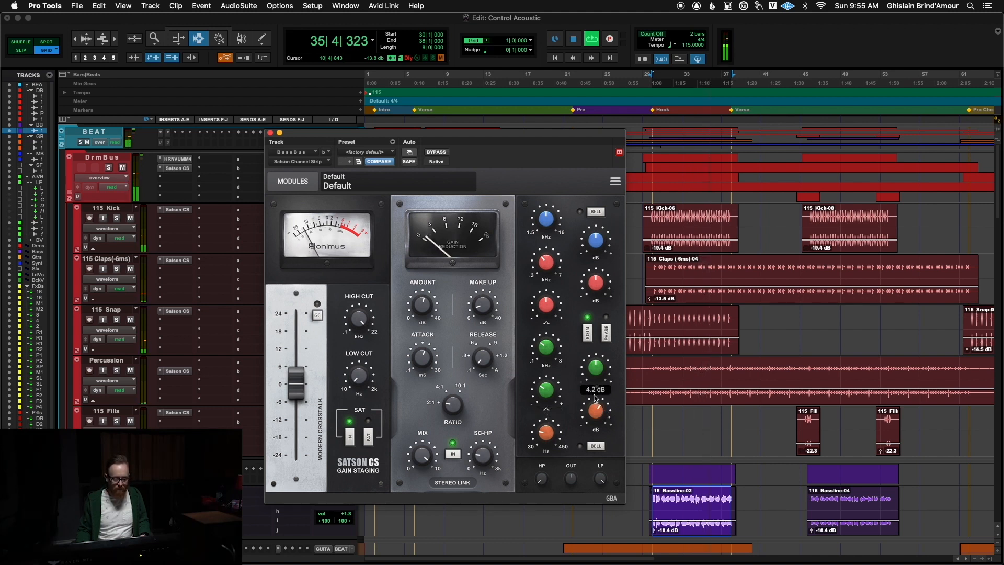
{"action": "left_click", "coordinate": [546, 360]}
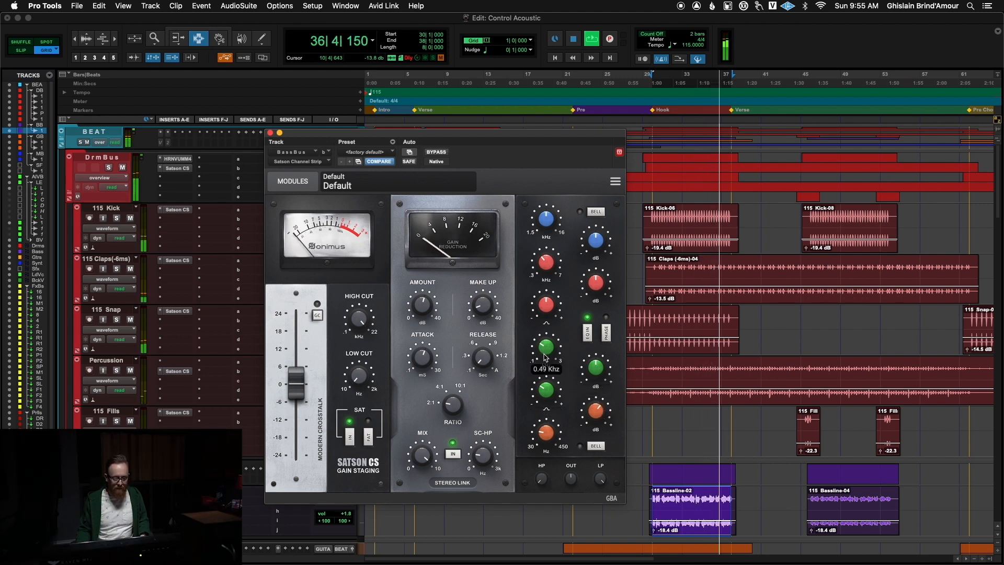
{"action": "left_click_drag", "start_coordinate": [544, 358], "coordinate": [545, 363]}
{"action": "left_click_drag", "start_coordinate": [607, 359], "coordinate": [616, 300]}
{"action": "left_click_drag", "start_coordinate": [545, 372], "coordinate": [546, 365]}
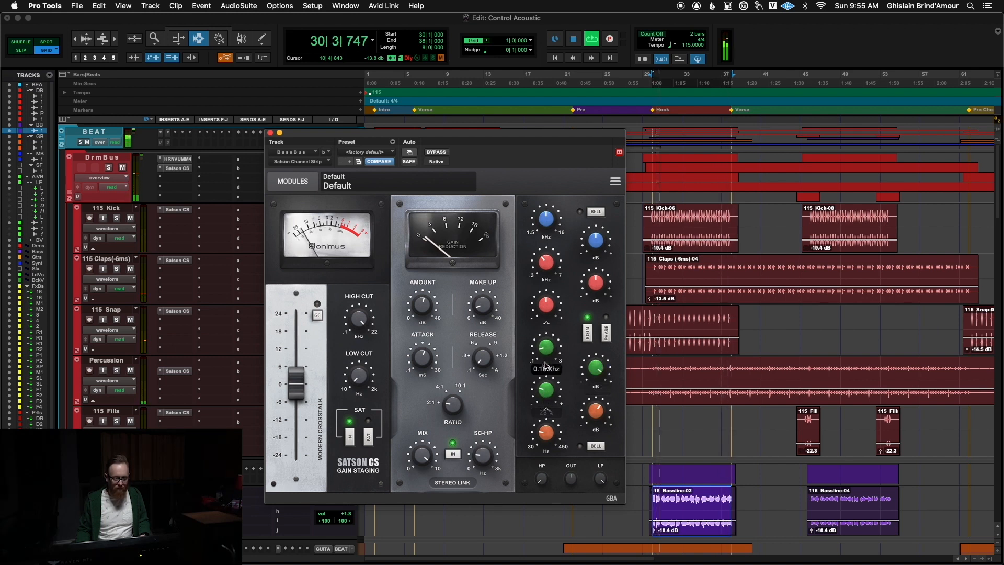
{"action": "left_click_drag", "start_coordinate": [597, 369], "coordinate": [590, 431]}
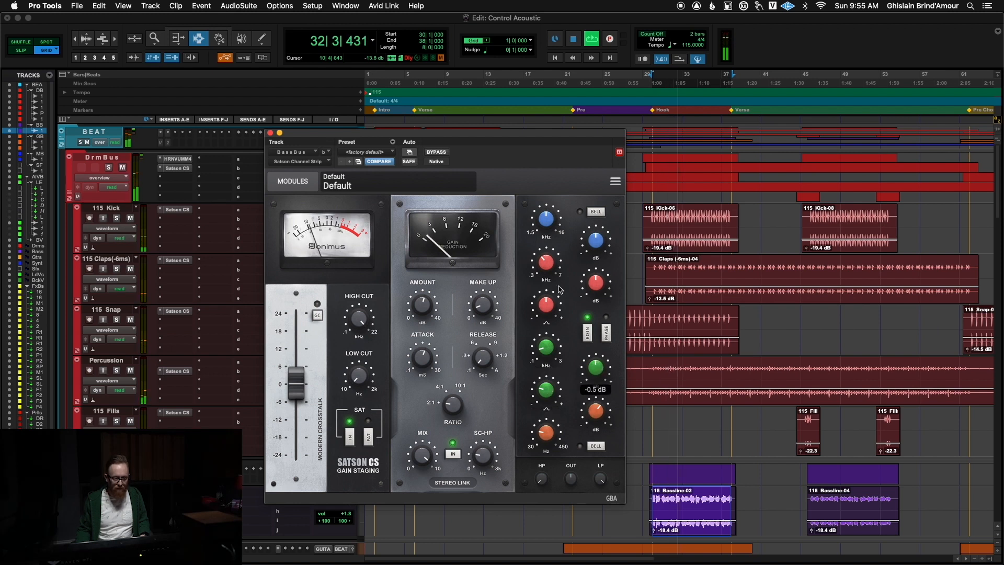
- Adjust the bass EQ's high-mid gain and compare the bass with phase inversion on and off, leaving it off
{"action": "left_click_drag", "start_coordinate": [599, 287], "coordinate": [621, 327]}
{"action": "left_click", "coordinate": [608, 337]}
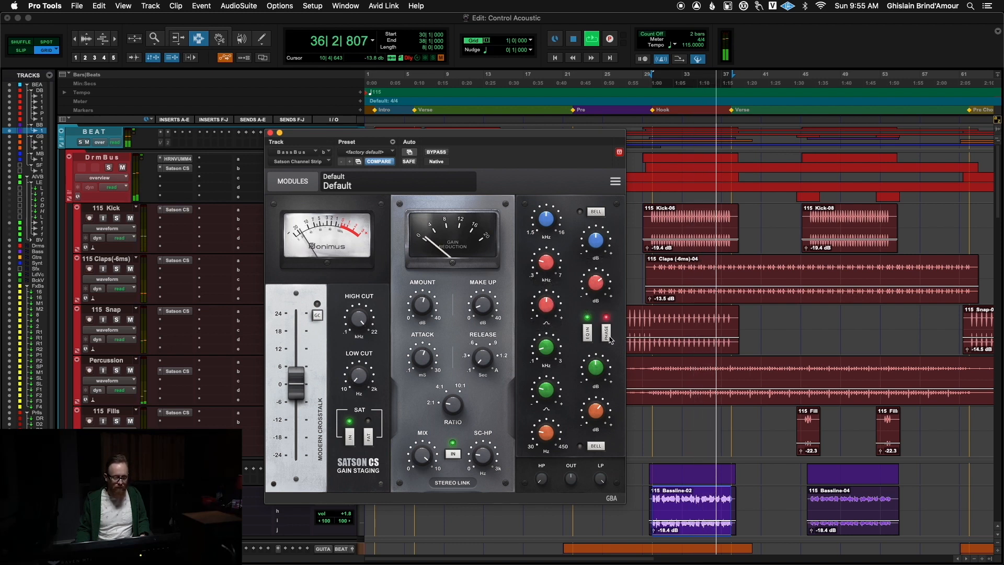
{"action": "left_click", "coordinate": [609, 336]}
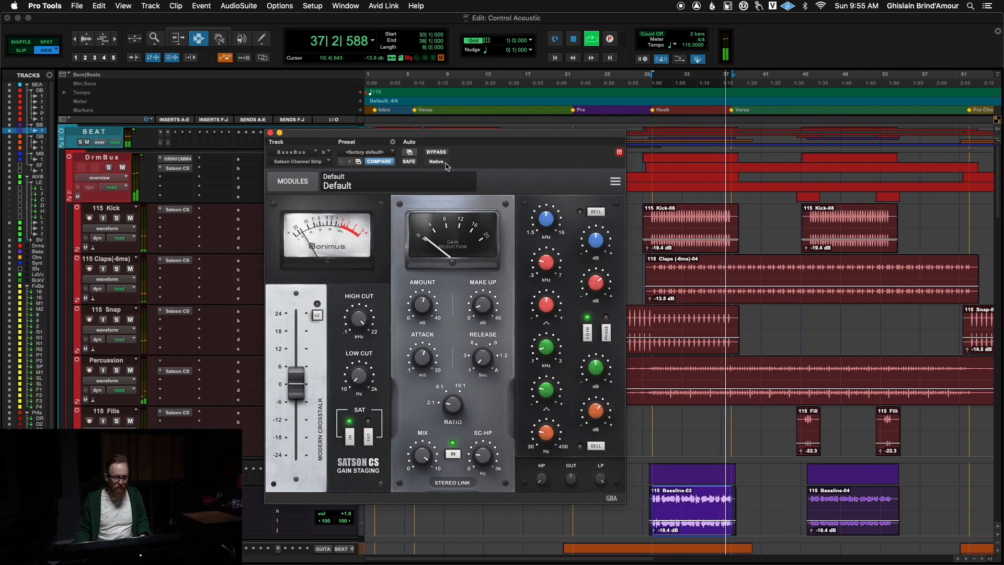
{"action": "left_click", "coordinate": [608, 337]}
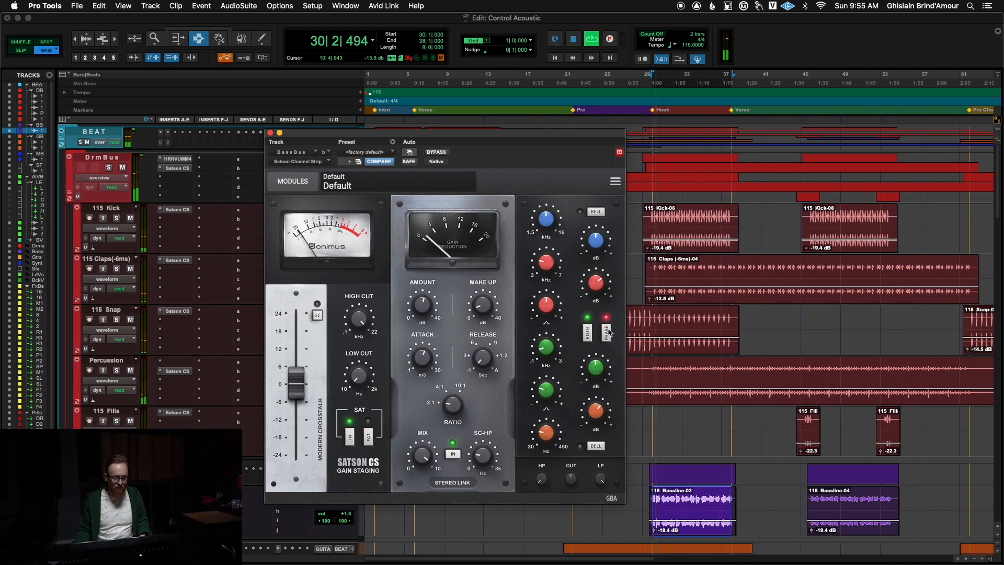
{"action": "left_click", "coordinate": [607, 333]}
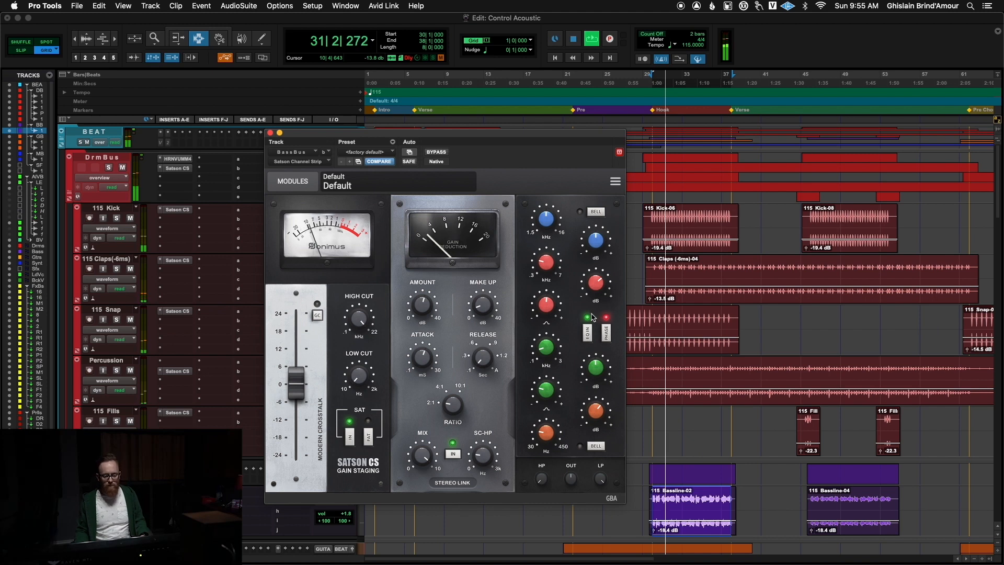
- Compare the bass strip with bypass and set the EQ output level to -3.8 dB
{"action": "left_click", "coordinate": [435, 152]}
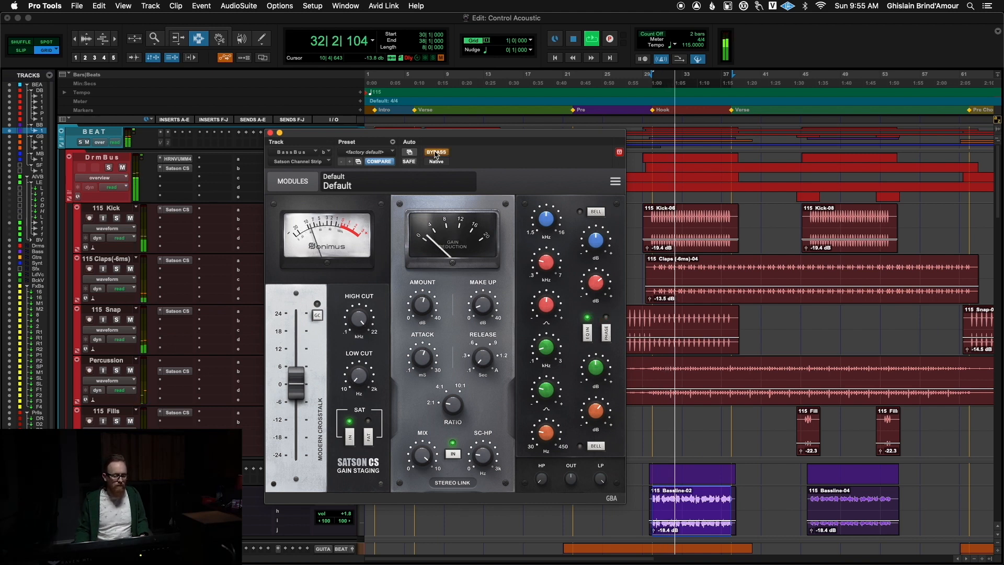
{"action": "left_click", "coordinate": [435, 152]}
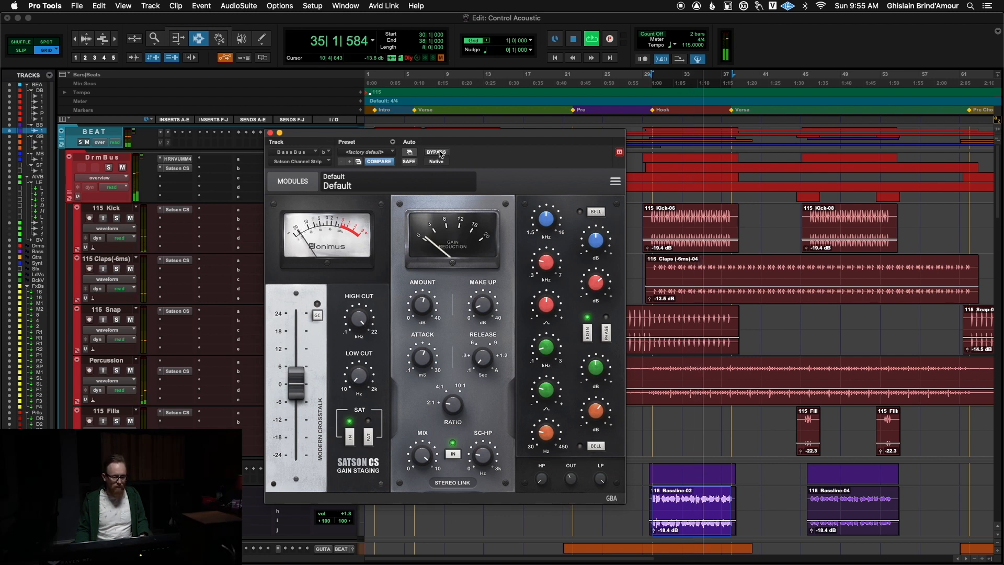
{"action": "mouse_move", "coordinate": [569, 484]}
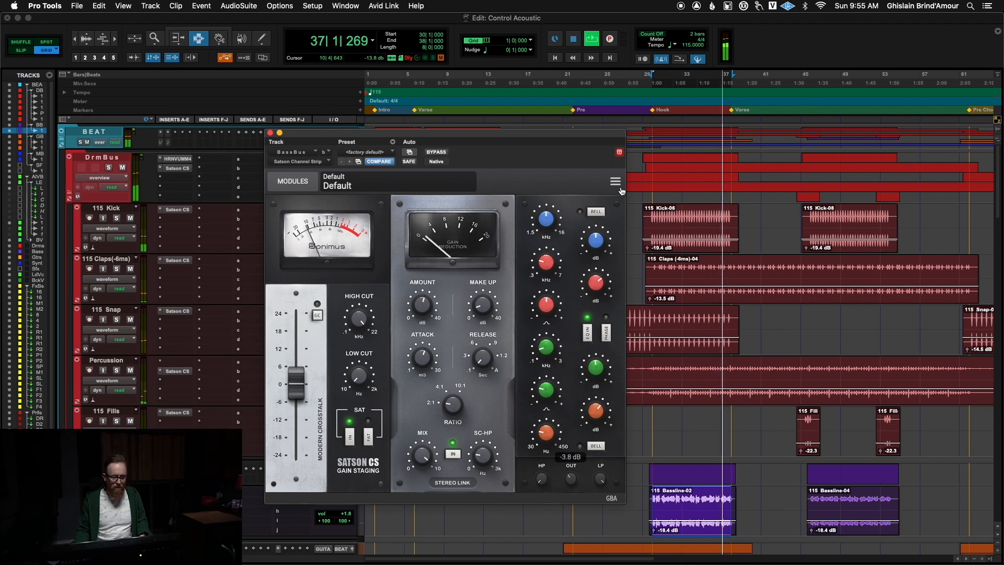
- Audition the bass strip's fat saturation, switch it back off, and save the session
{"action": "left_click", "coordinate": [369, 436]}
{"action": "left_click", "coordinate": [370, 439]}
{"action": "key", "text": "super+s"}
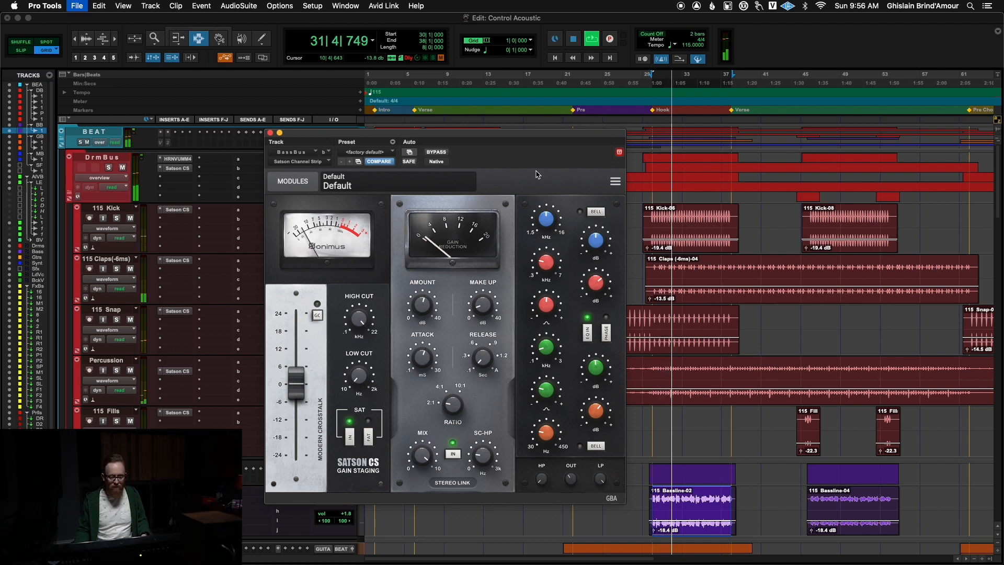
- Recheck the complete bass strip against bypass, saving the session and stopping playback
{"action": "left_click", "coordinate": [447, 154]}
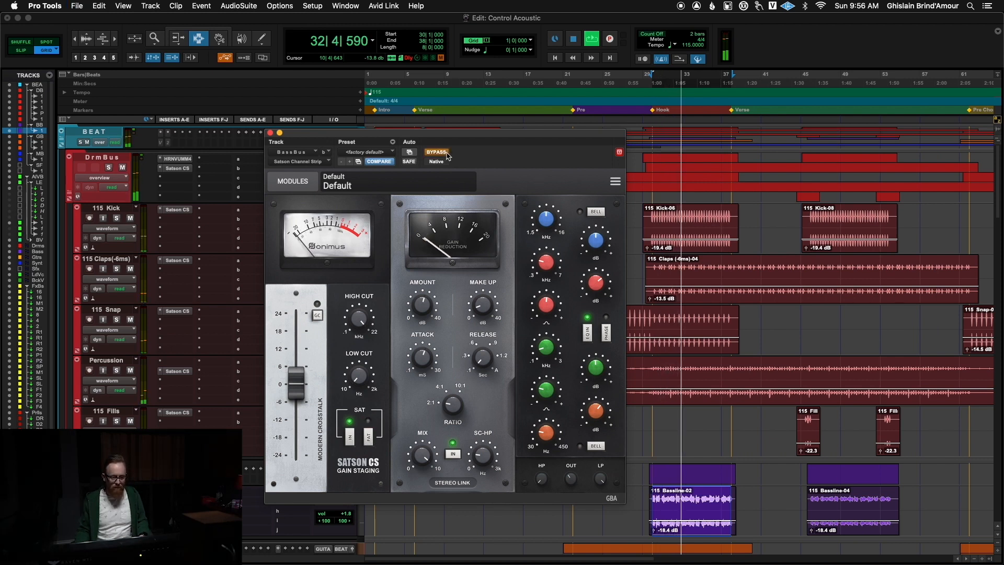
{"action": "left_click", "coordinate": [447, 154]}
{"action": "key", "text": "super+s"}
{"action": "key", "text": "space"}
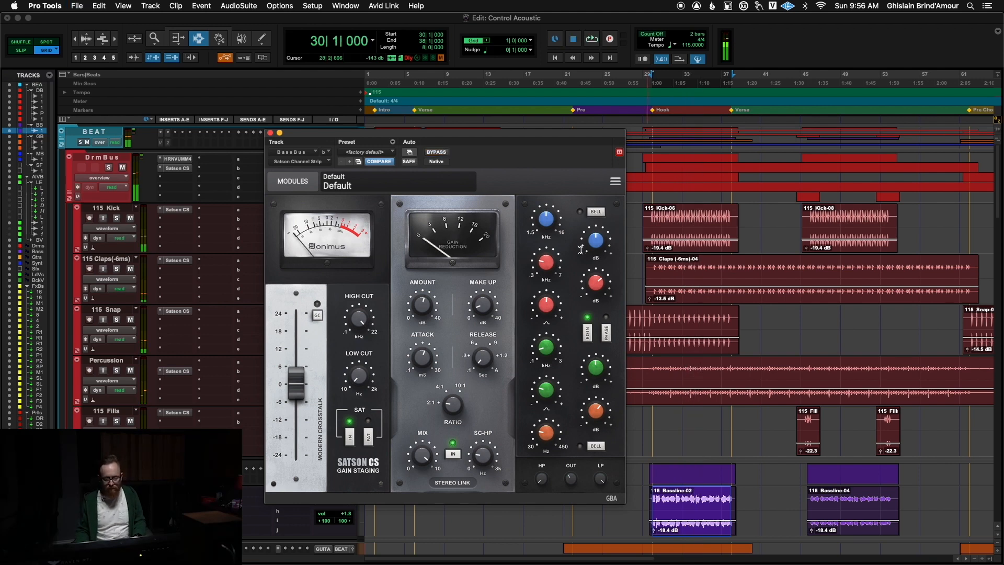
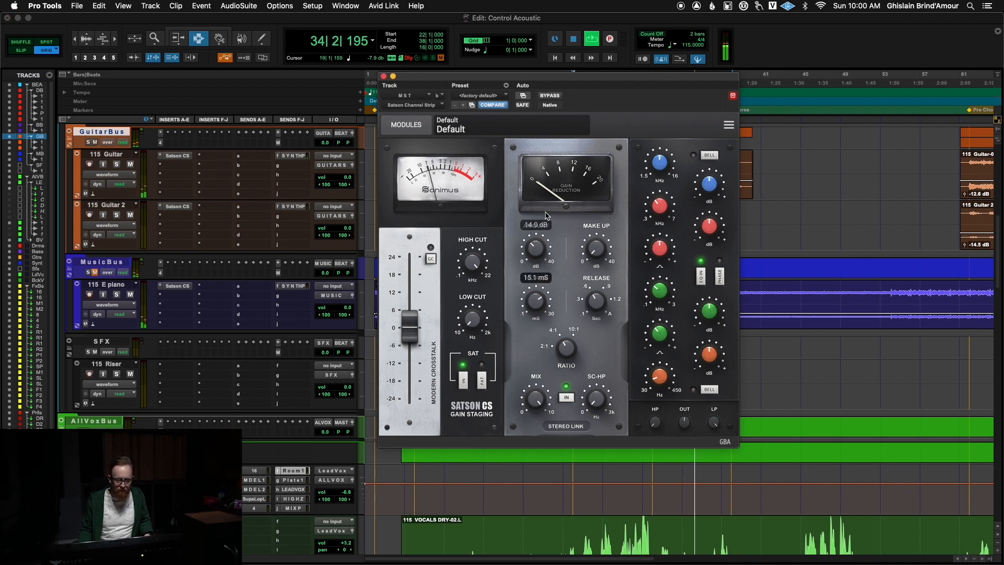
- Set the MST strip's compression amount to 23.1 dB and switch its crosstalk to Vintage, trying fat saturation on the way
{"action": "left_click_drag", "start_coordinate": [538, 241], "coordinate": [543, 221]}
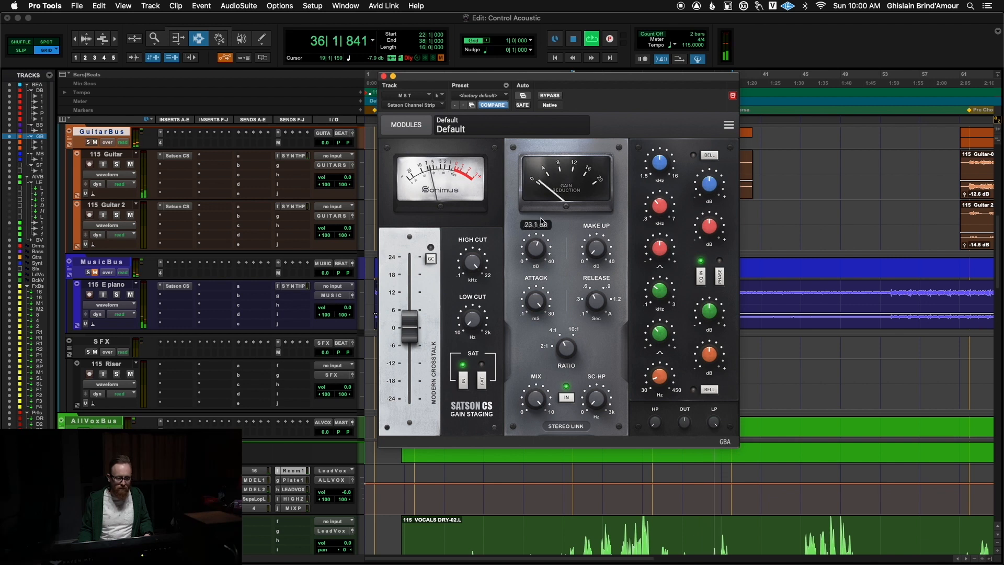
{"action": "left_click", "coordinate": [482, 381]}
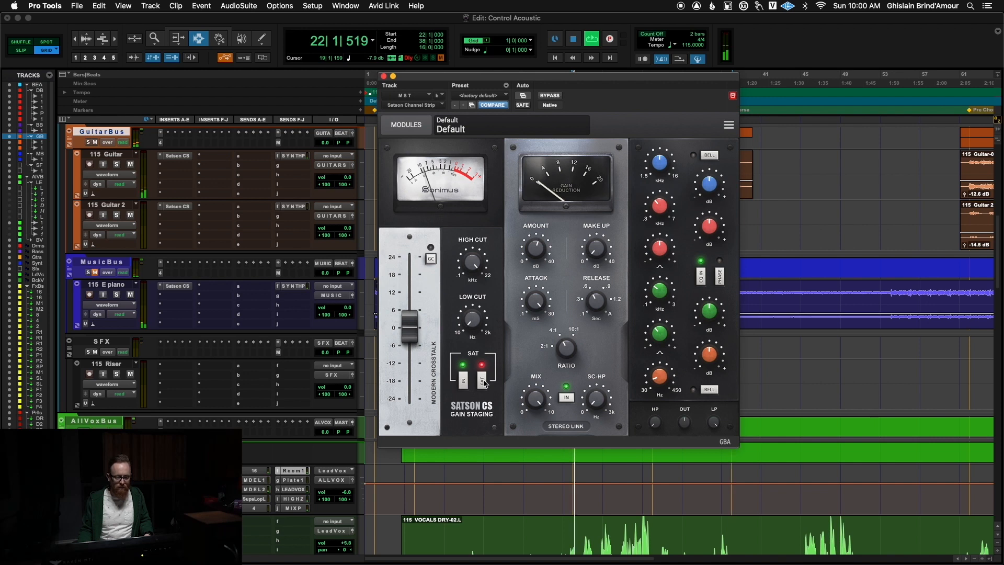
{"action": "left_click", "coordinate": [434, 381]}
{"action": "left_click", "coordinate": [447, 361]}
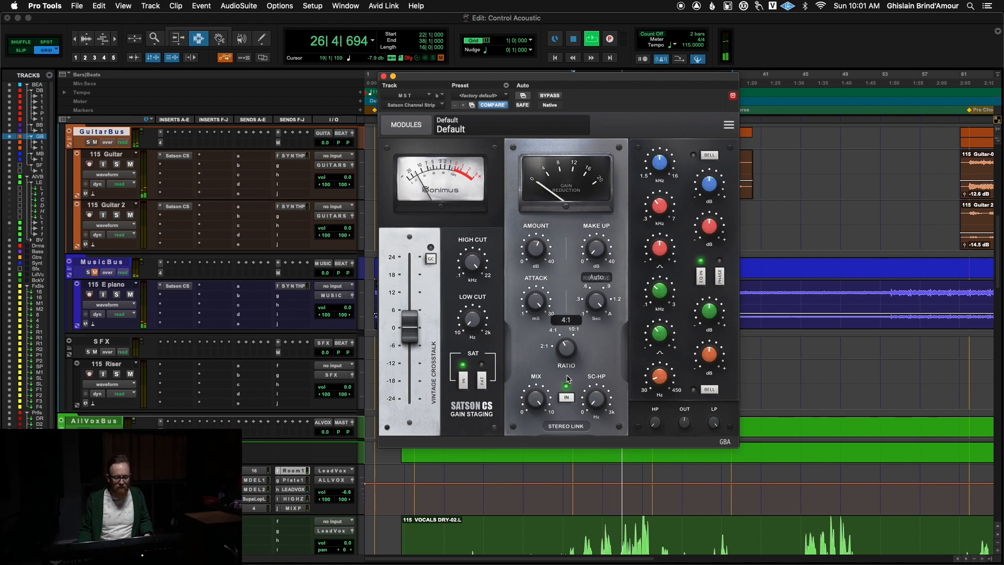
- Set the master compressor's sidechain high-pass to 152 Hz and release to 0.1 sec while raising the amount to 40.0 dB
{"action": "left_click_drag", "start_coordinate": [598, 402], "coordinate": [598, 353]}
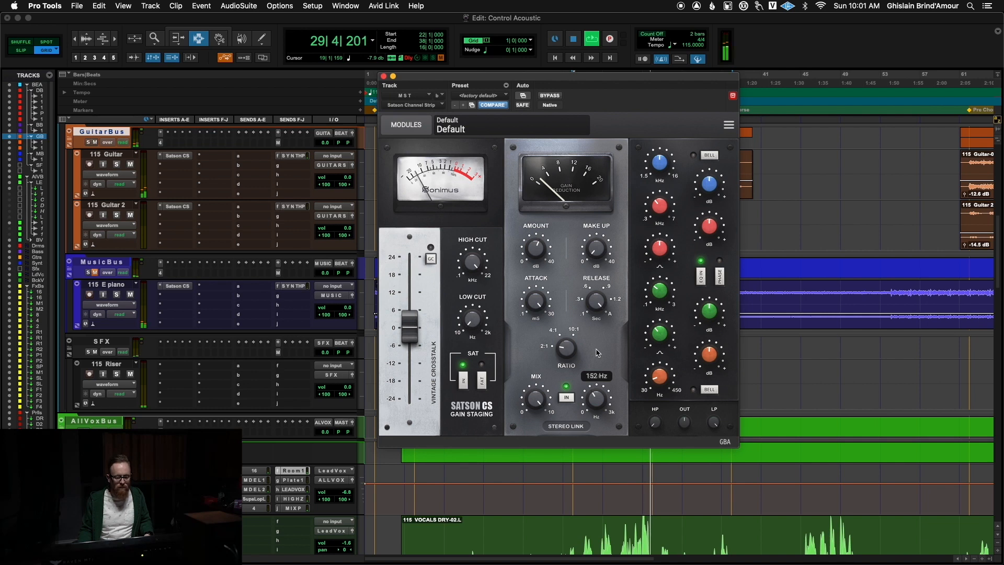
{"action": "left_click_drag", "start_coordinate": [535, 248], "coordinate": [546, 178]}
{"action": "left_click", "coordinate": [596, 300]}
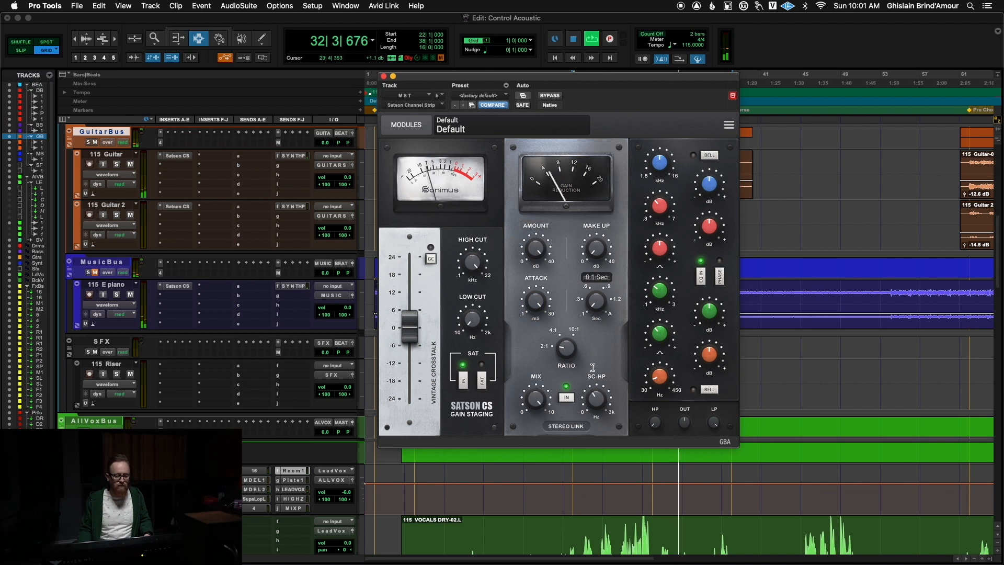
{"action": "left_click", "coordinate": [539, 252]}
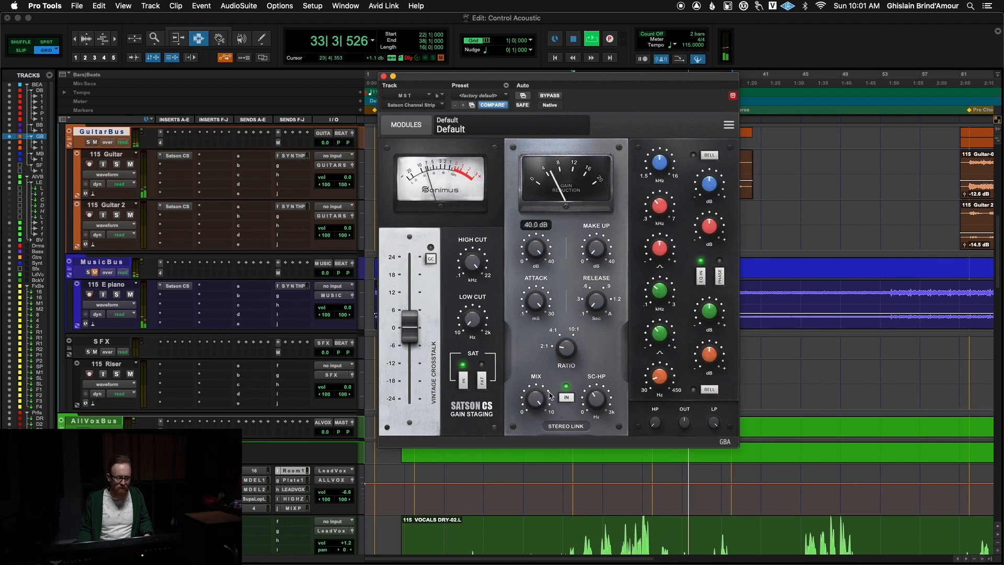
- Try the master compressor's ratio settings around 4:1 and bring the amount down to 24.9 dB
{"action": "left_click_drag", "start_coordinate": [567, 345], "coordinate": [567, 306]}
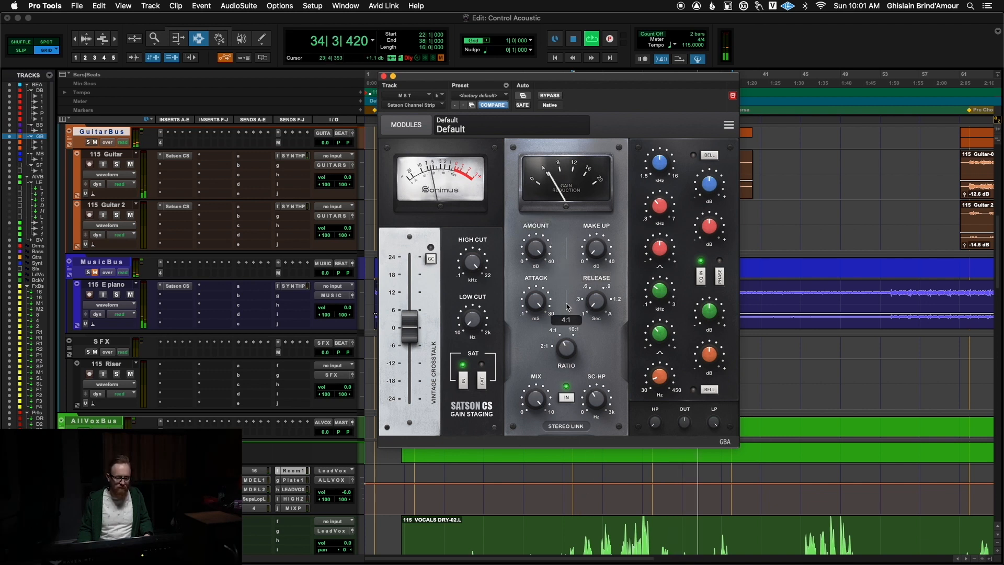
{"action": "mouse_move", "coordinate": [569, 346]}
{"action": "left_mouse_down"}
{"action": "mouse_move", "coordinate": [572, 310]}
{"action": "mouse_move", "coordinate": [569, 351]}
{"action": "left_mouse_up"}
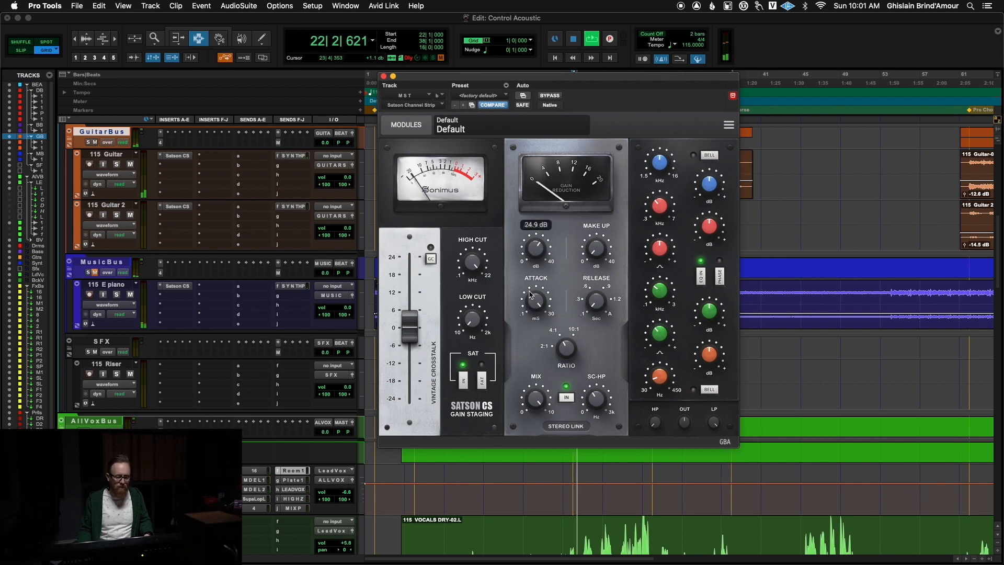
- Loop the Hook from bar 30 to bar 38 and set the master compressor's amount to 28.6 dB
{"action": "left_click_drag", "start_coordinate": [652, 491], "coordinate": [727, 489]}
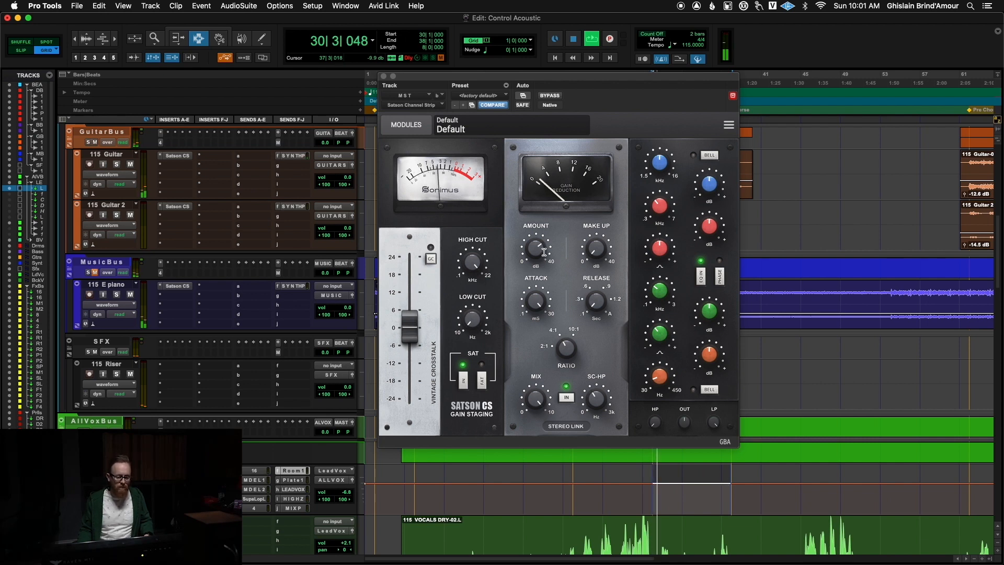
{"action": "mouse_move", "coordinate": [545, 249]}
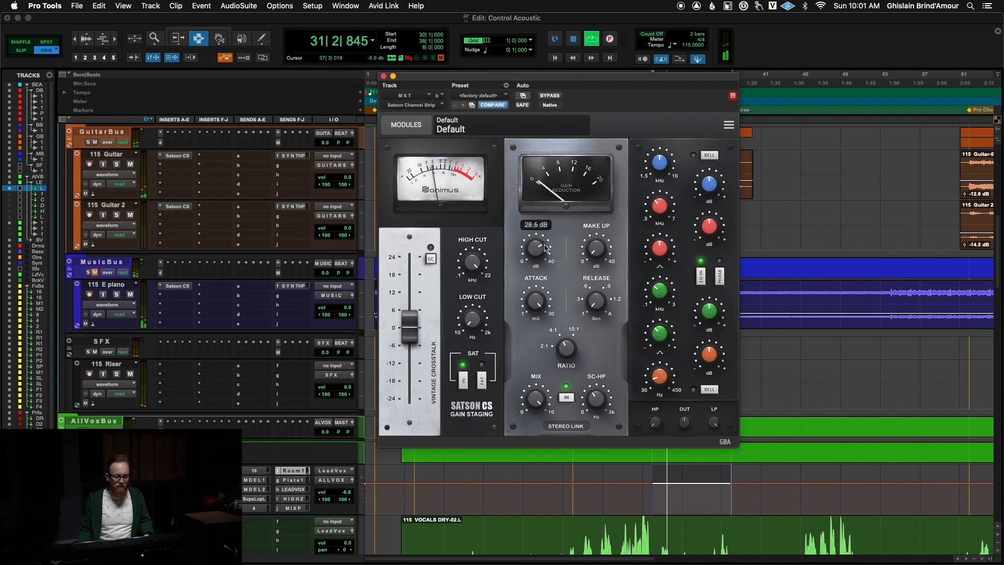
- Set the master compressor's makeup gain to 2.2 dB and, after a bypass comparison, raise the amount to 31.6 dB
{"action": "mouse_move", "coordinate": [598, 243]}
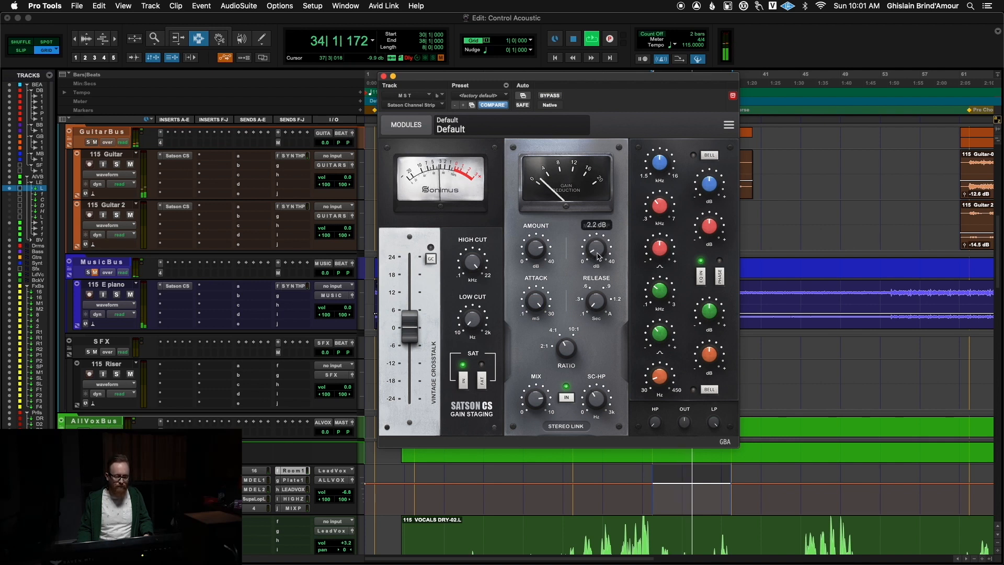
{"action": "left_click", "coordinate": [548, 96]}
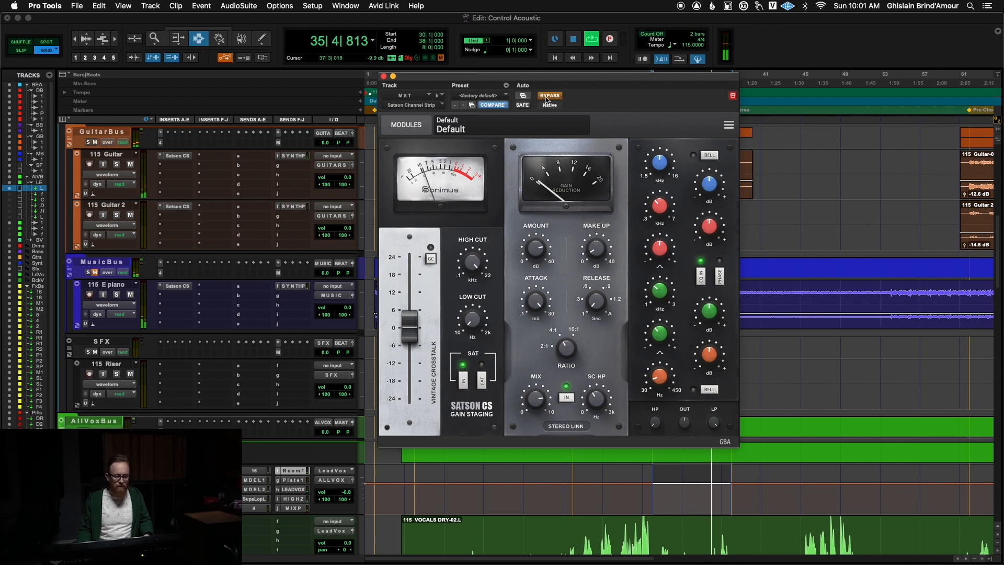
{"action": "left_click", "coordinate": [547, 97]}
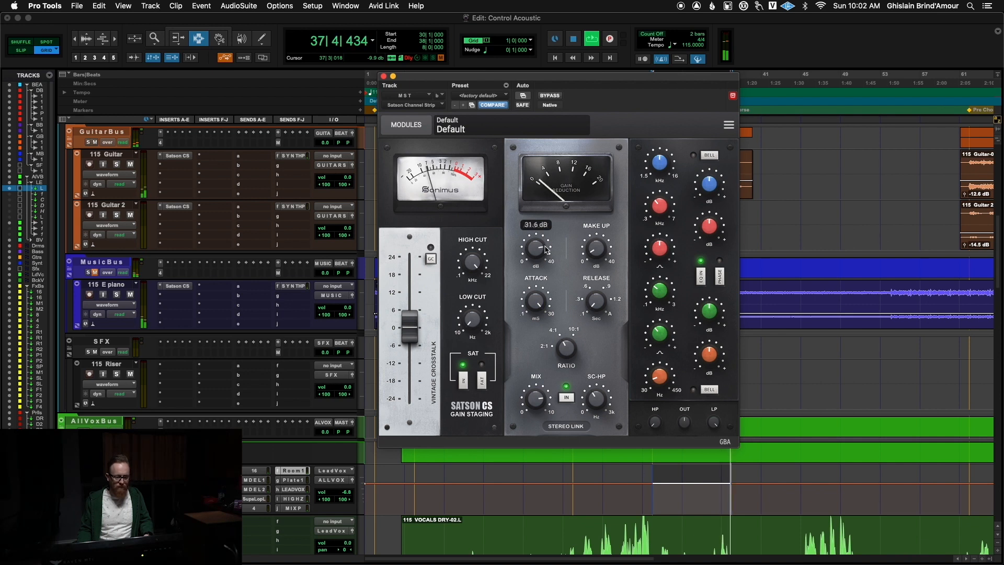
- Compare Modern and Vintage crosstalk on the master strip, keeping Vintage with FAT and GC enabled and the gain fader at 13.6 dB
{"action": "left_click", "coordinate": [434, 375]}
{"action": "left_click", "coordinate": [450, 364]}
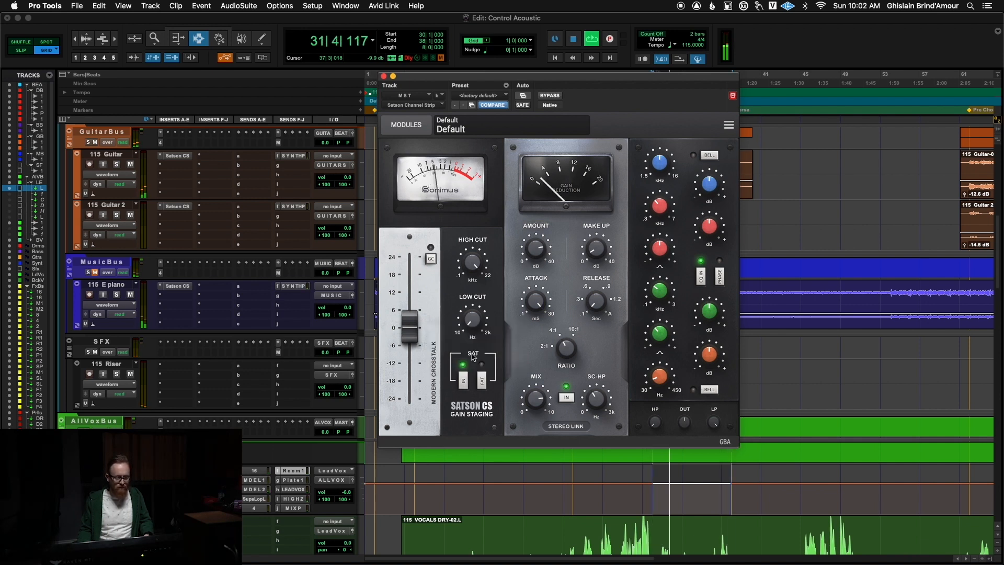
{"action": "left_click", "coordinate": [482, 384]}
{"action": "left_click", "coordinate": [431, 259]}
{"action": "left_click", "coordinate": [434, 375]}
{"action": "left_click", "coordinate": [450, 361]}
{"action": "left_click_drag", "start_coordinate": [410, 328], "coordinate": [412, 296]}
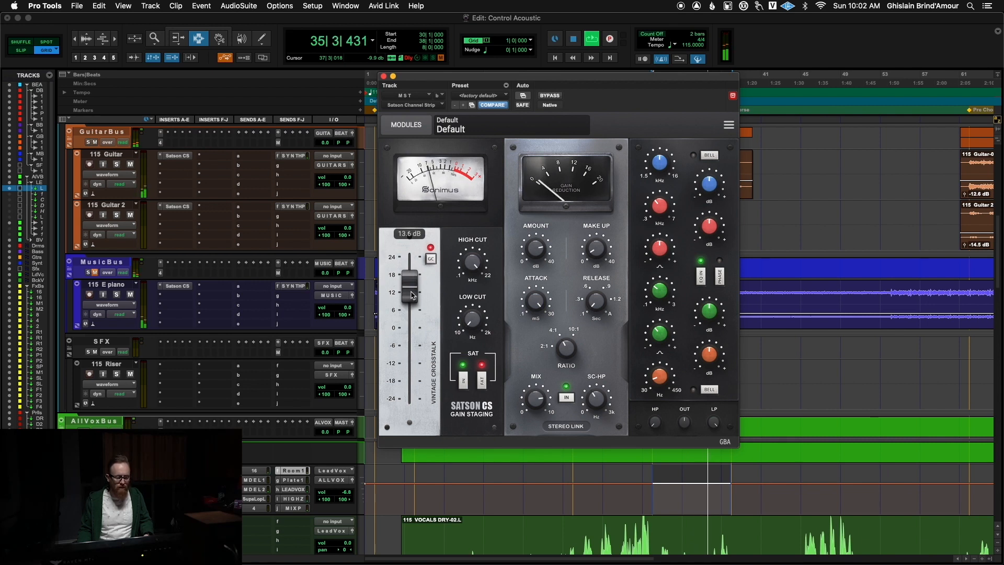
- Set the master strip's oversampling to X16 - 705.6 KHz
{"action": "left_click", "coordinate": [728, 126]}
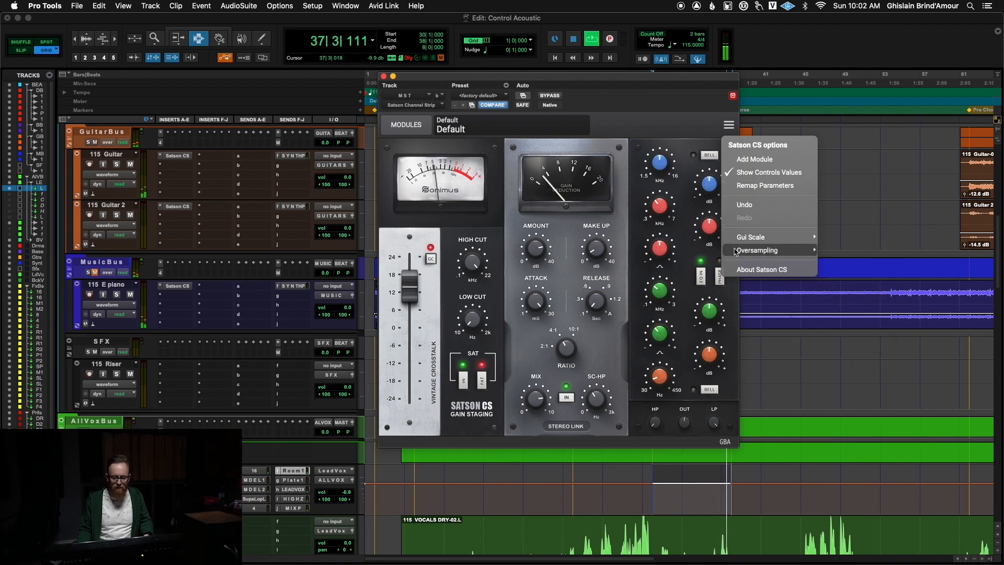
{"action": "mouse_move", "coordinate": [735, 251]}
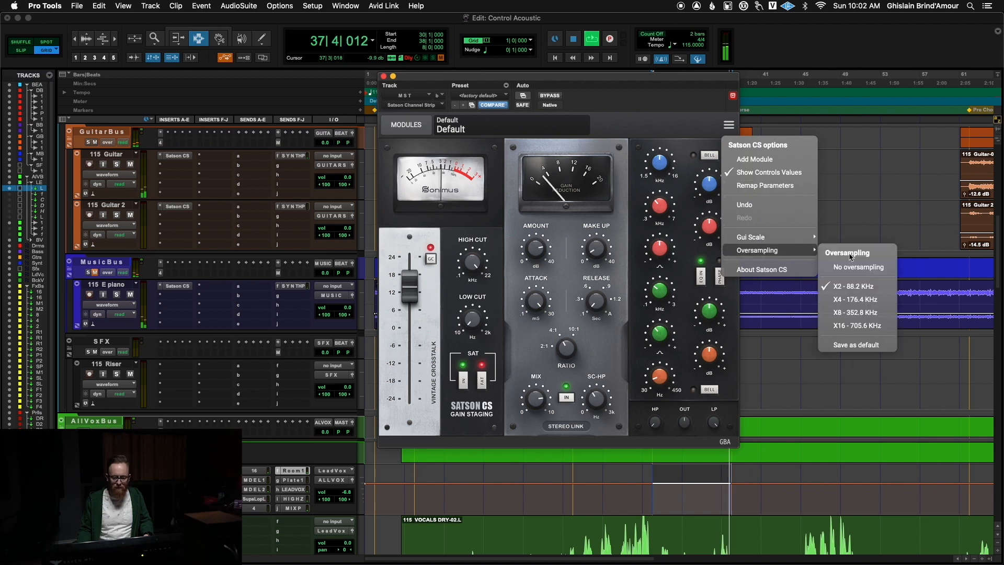
{"action": "left_click", "coordinate": [848, 324]}
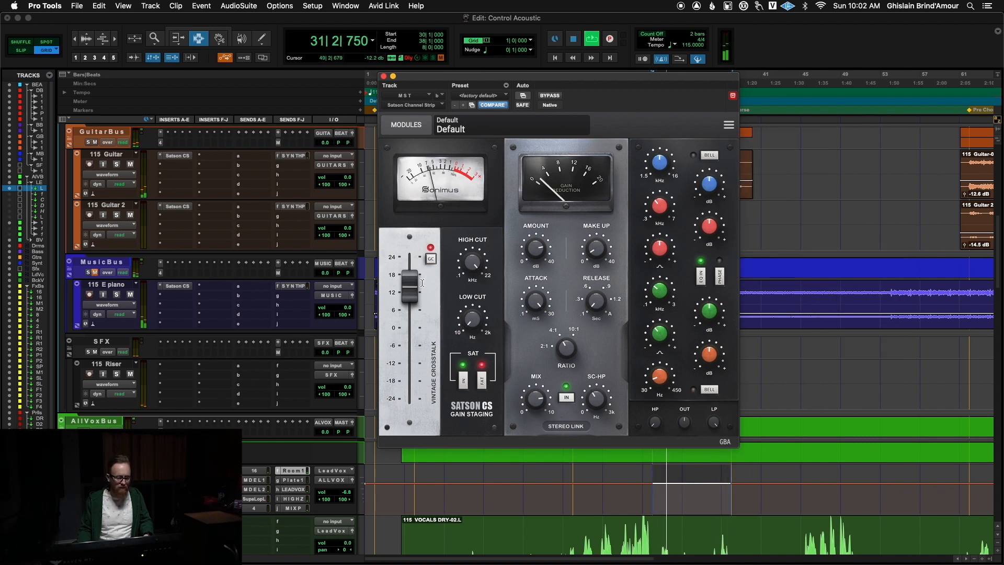
- Raise the master strip's gain fader to 15.2 dB and compare Modern crosstalk against Vintage during playback
{"action": "left_click_drag", "start_coordinate": [422, 282], "coordinate": [423, 277]}
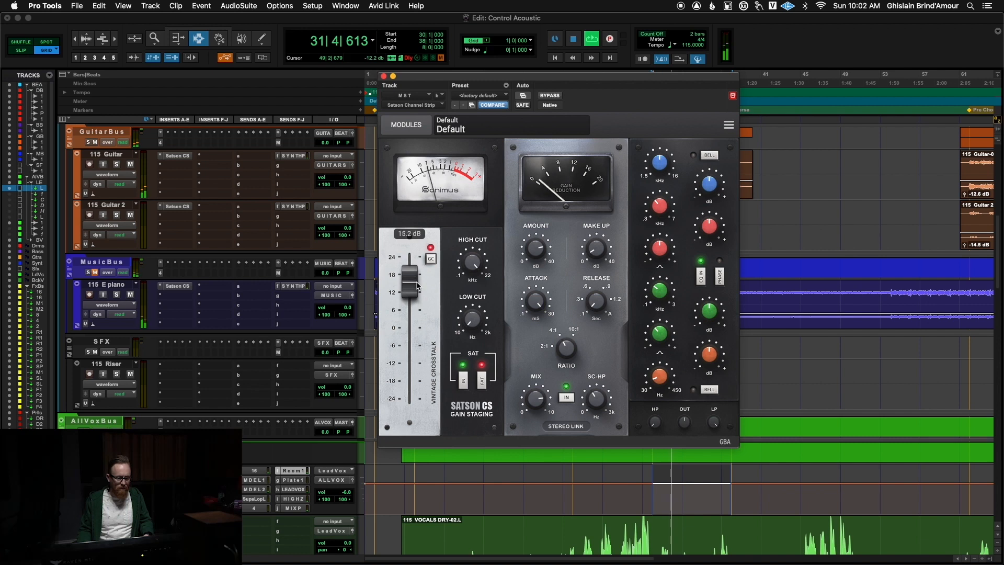
{"action": "left_click", "coordinate": [435, 361]}
{"action": "left_click", "coordinate": [460, 357]}
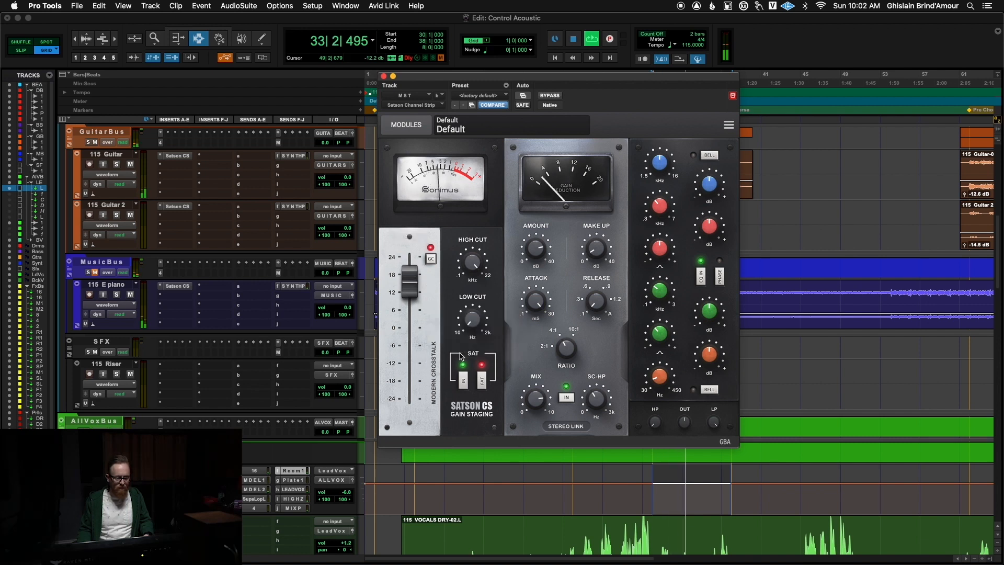
{"action": "left_click", "coordinate": [435, 359]}
{"action": "left_click", "coordinate": [462, 340]}
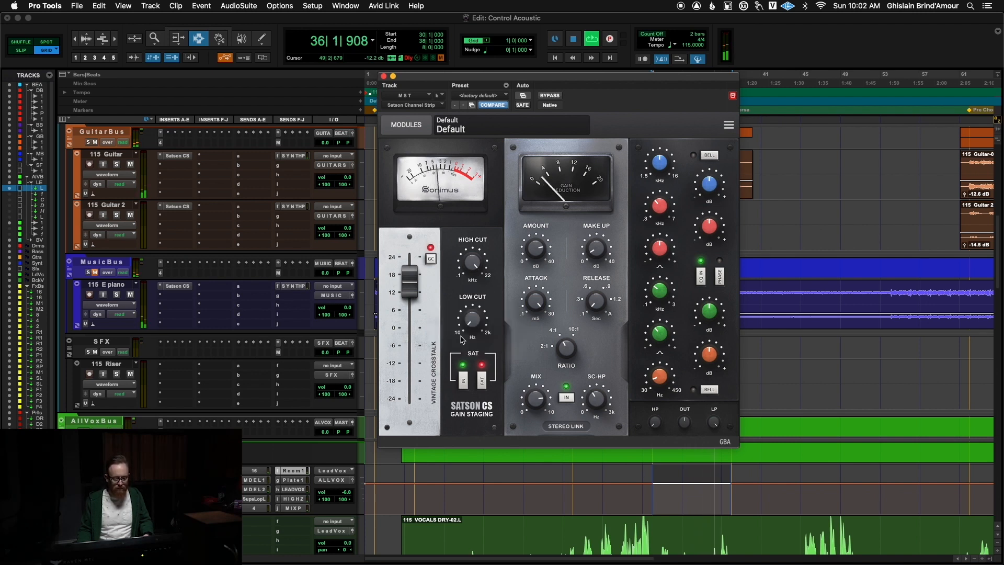
- Audition Modern and No Crosstalk on the master strip, and return to Vintage
{"action": "left_click", "coordinate": [435, 365]}
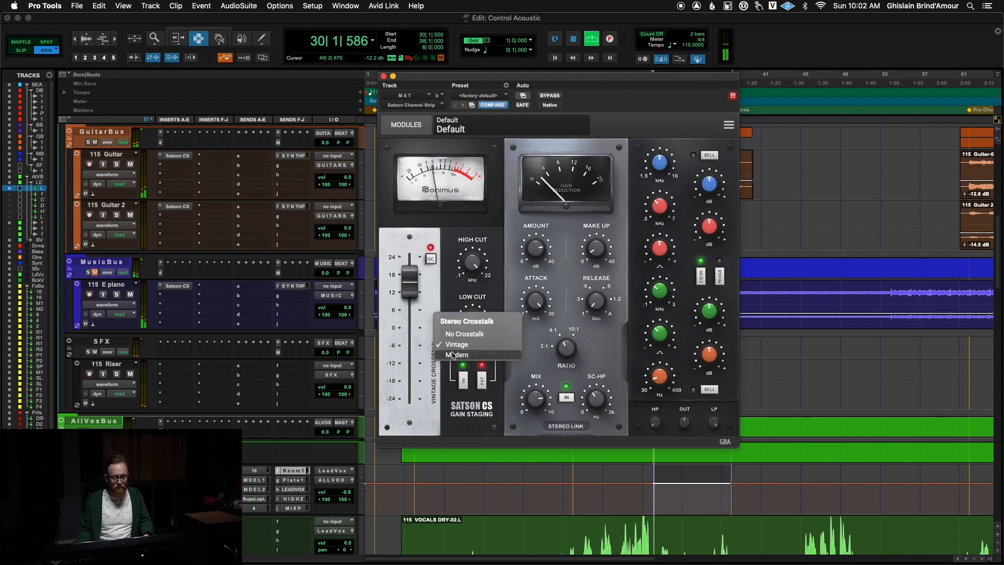
{"action": "left_click", "coordinate": [453, 355]}
{"action": "left_click", "coordinate": [436, 362]}
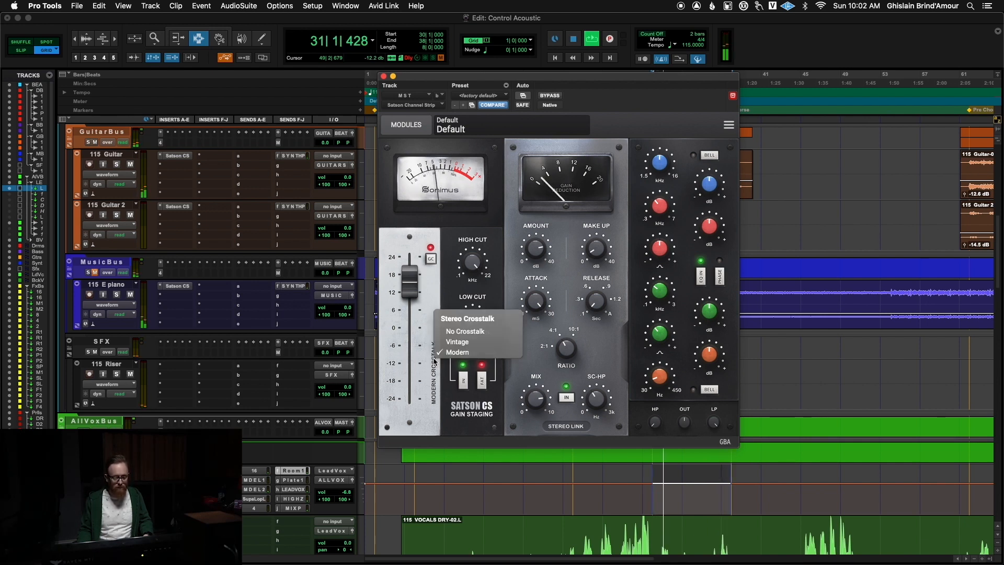
{"action": "left_click", "coordinate": [448, 332]}
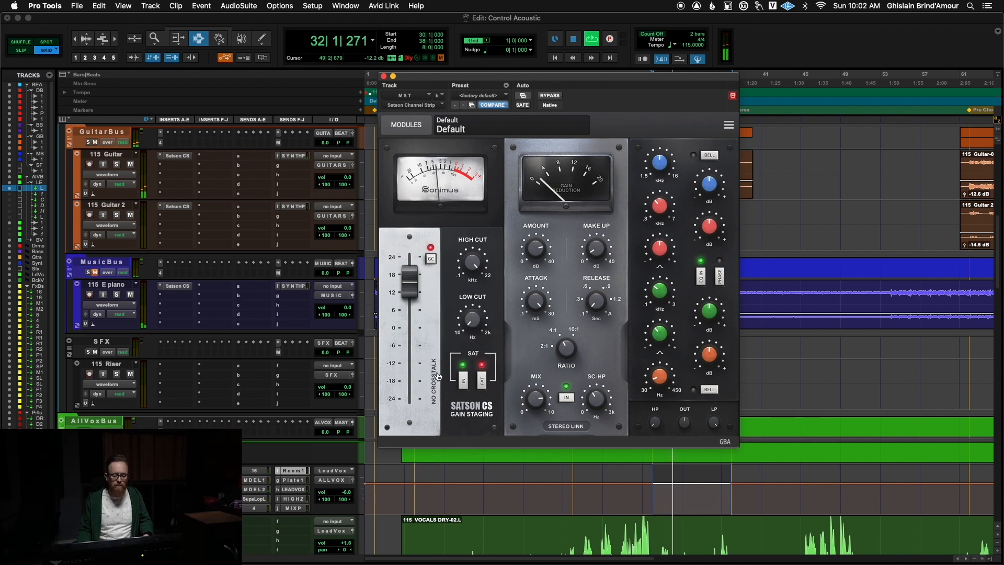
{"action": "left_click", "coordinate": [436, 374]}
{"action": "left_click", "coordinate": [455, 352]}
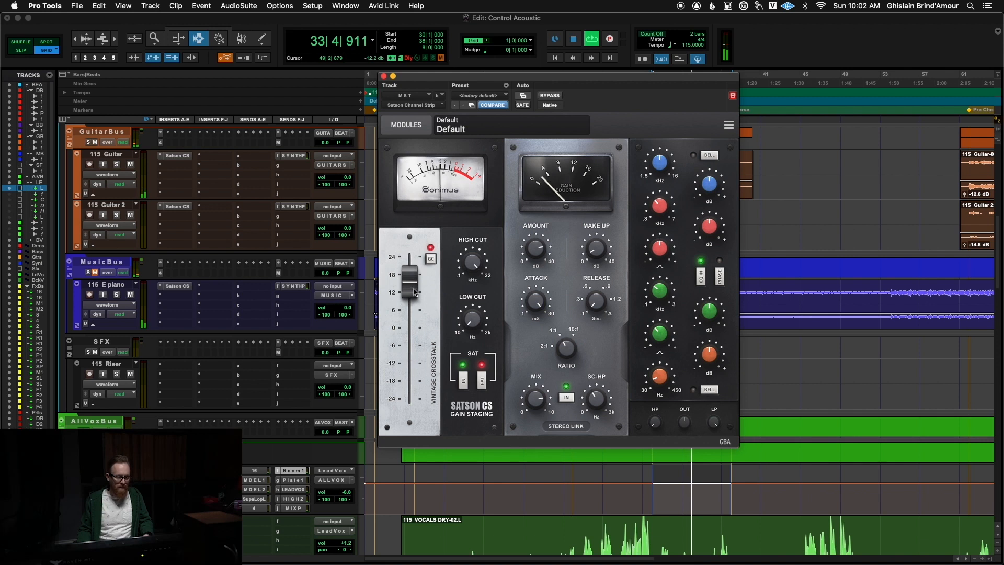
- Lower the master strip's gain fader slightly, and stop and restart the loop to check the mix
{"action": "left_click_drag", "start_coordinate": [415, 287], "coordinate": [415, 298]}
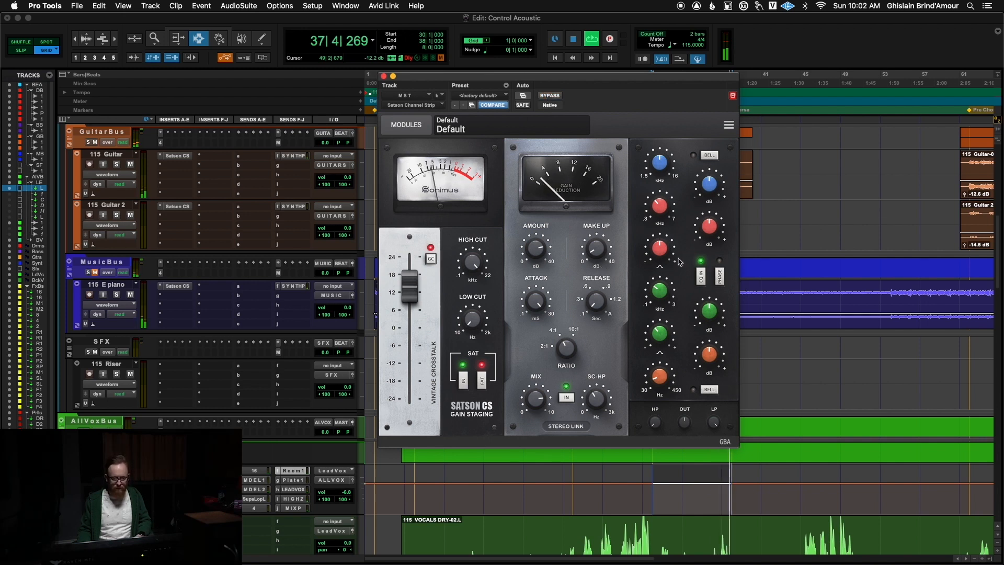
{"action": "key", "text": "space"}
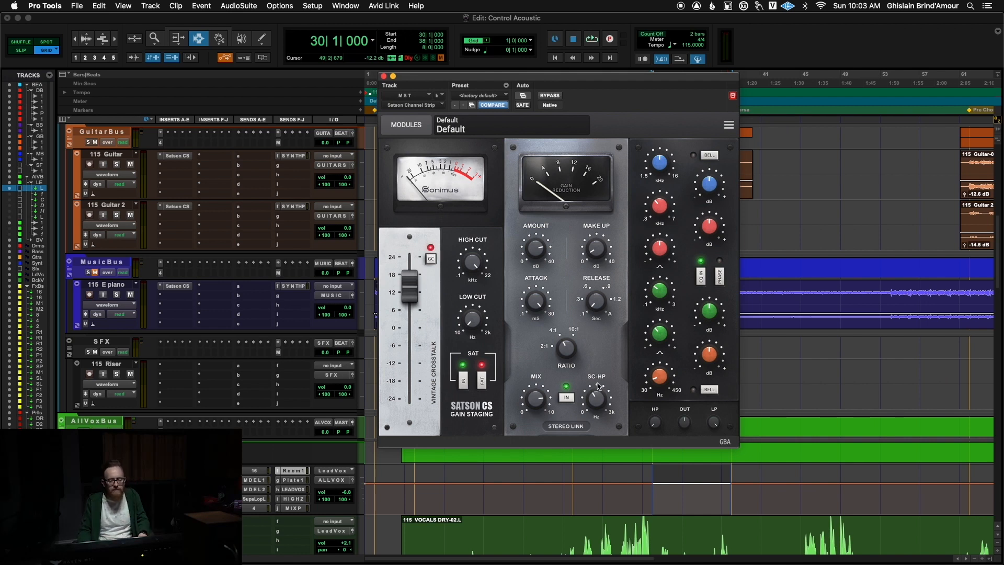
{"action": "key", "text": "space"}
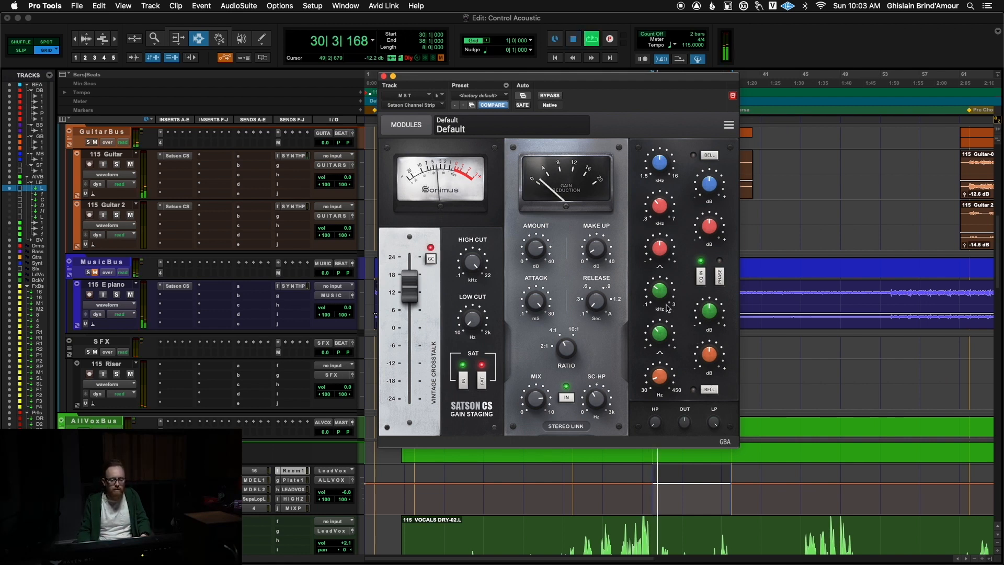
{"action": "key", "text": "space"}
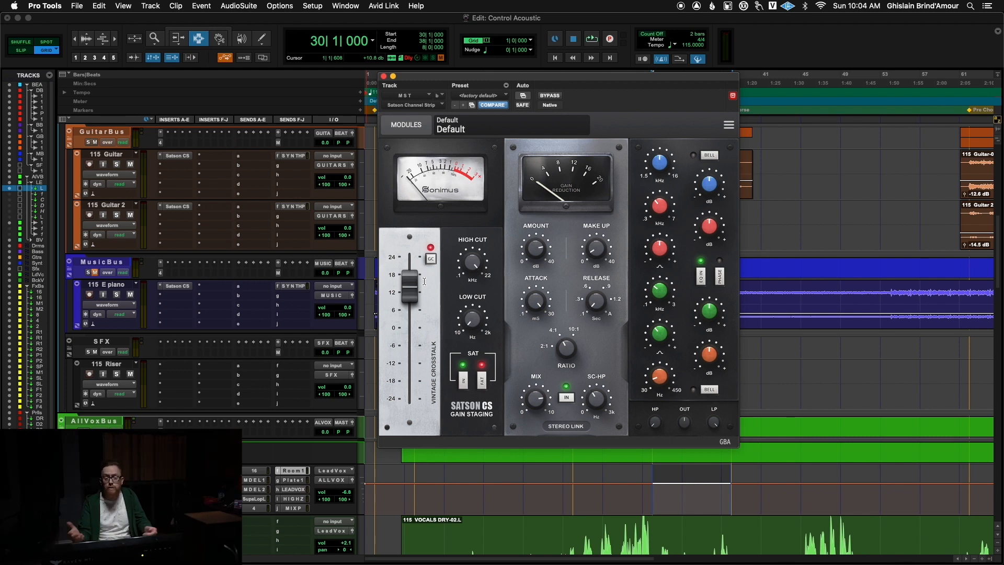
{"action": "key", "text": "space"}
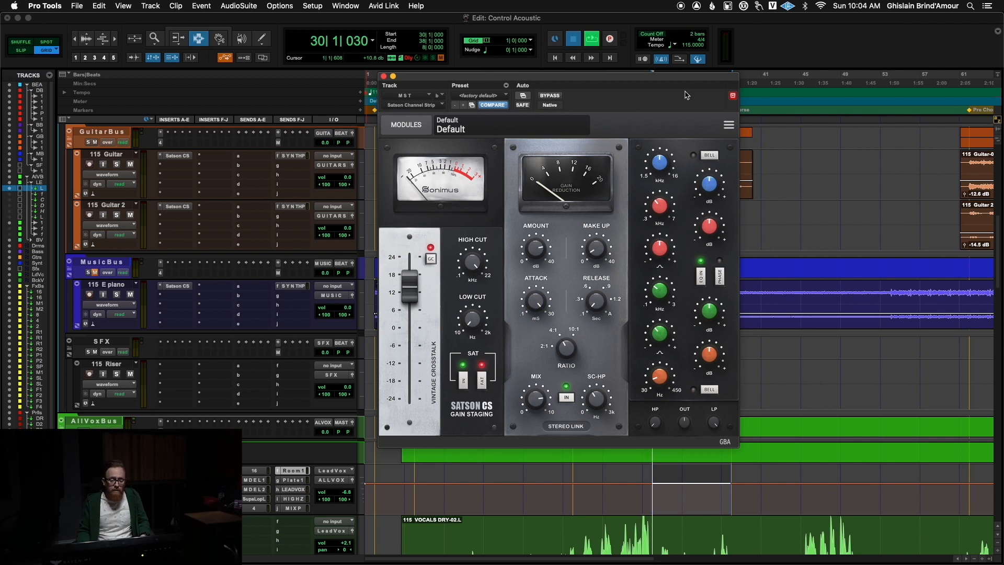
- Boost the master EQ's high band by 4.4 dB and tune its frequency to 13.78 kHz
{"action": "left_click_drag", "start_coordinate": [662, 164], "coordinate": [670, 96]}
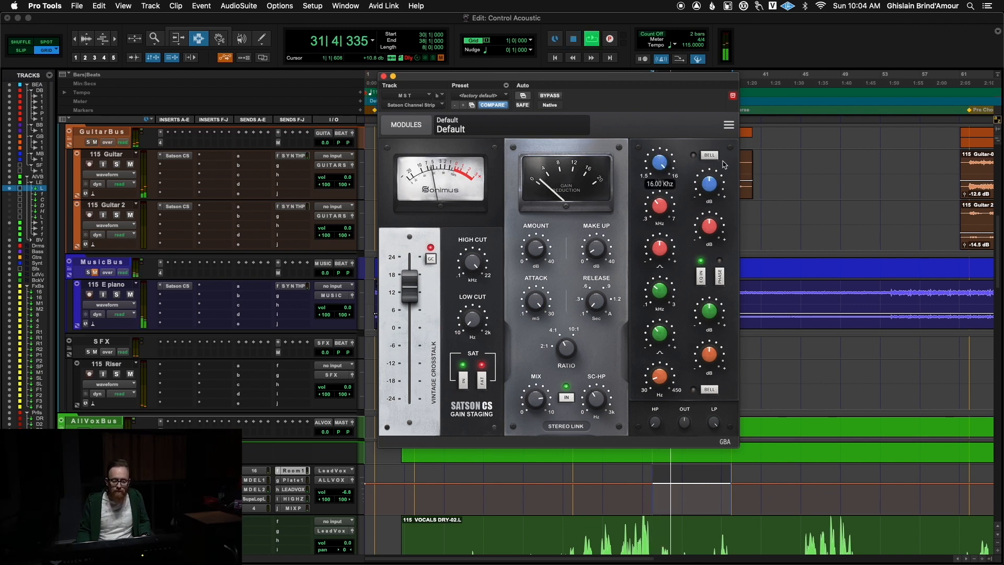
{"action": "left_click_drag", "start_coordinate": [708, 183], "coordinate": [658, 222]}
{"action": "left_click_drag", "start_coordinate": [709, 188], "coordinate": [702, 231]}
{"action": "left_click", "coordinate": [660, 162], "text": "alt"}
{"action": "left_click_drag", "start_coordinate": [711, 207], "coordinate": [712, 198]}
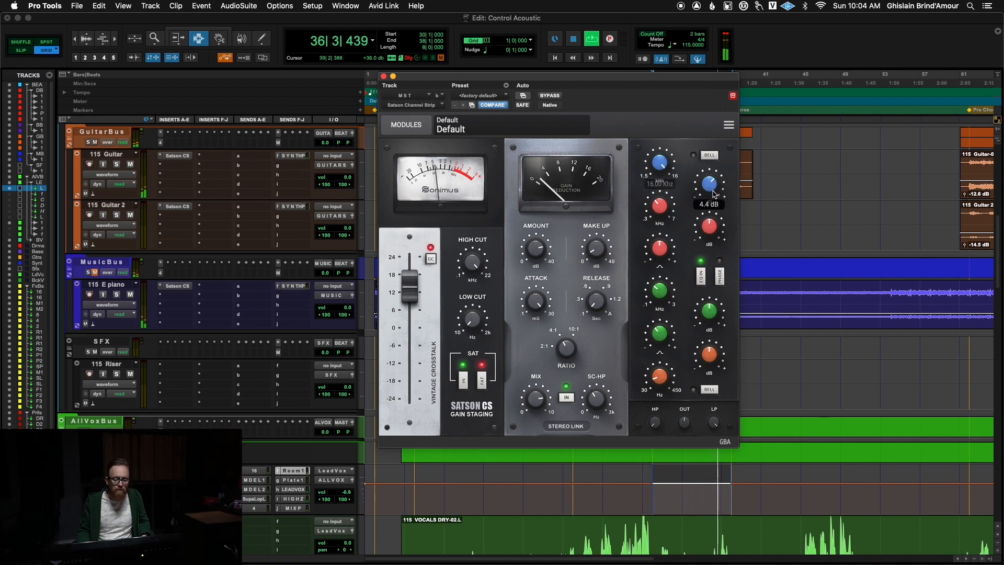
{"action": "left_click_drag", "start_coordinate": [670, 168], "coordinate": [668, 182]}
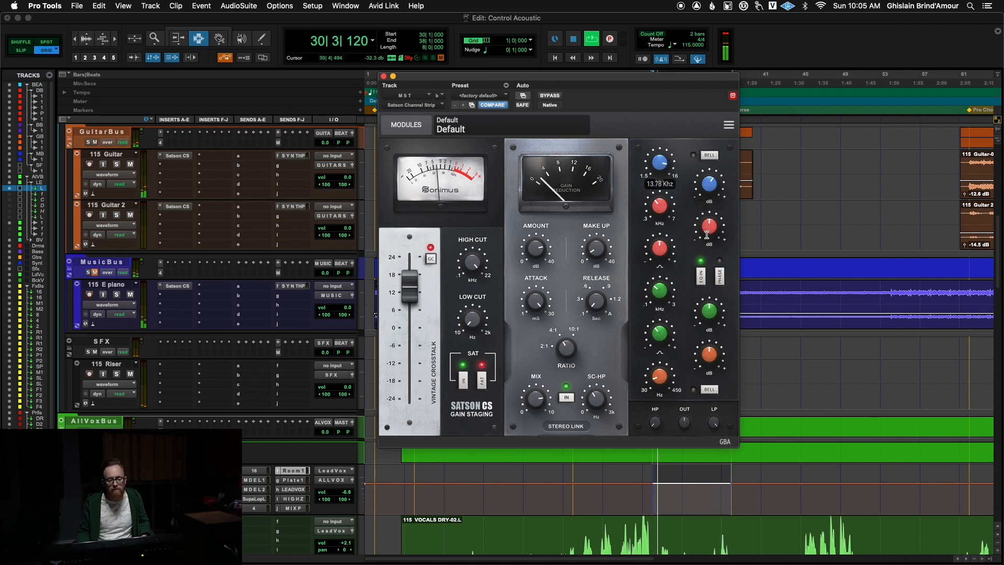
- Boost the high-mid band by 4.1 dB at 5.95 kHz and reset the high band's gain to 0.0 dB
{"action": "left_click_drag", "start_coordinate": [711, 227], "coordinate": [711, 183]}
{"action": "left_click_drag", "start_coordinate": [651, 209], "coordinate": [667, 161]}
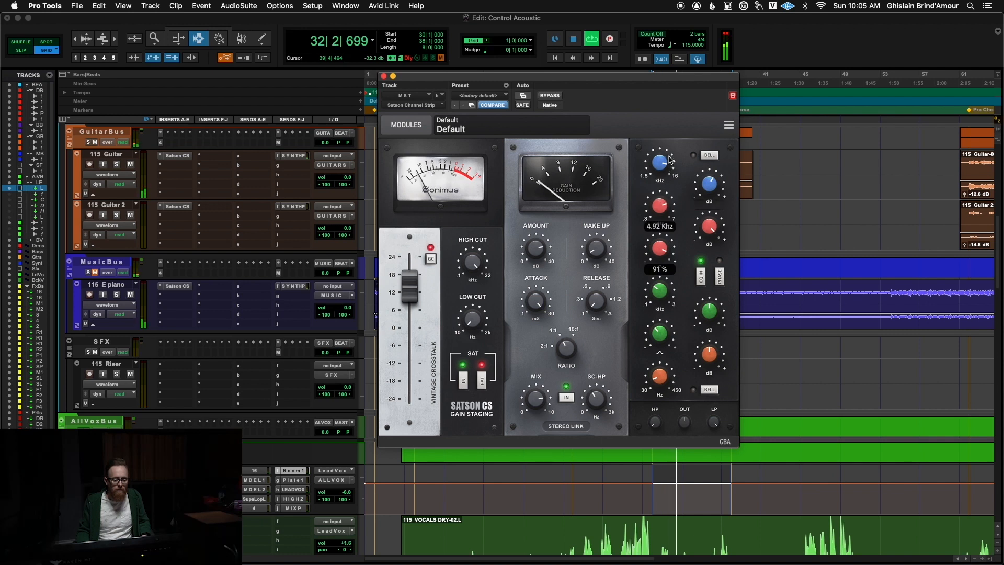
{"action": "double_click", "coordinate": [709, 184]}
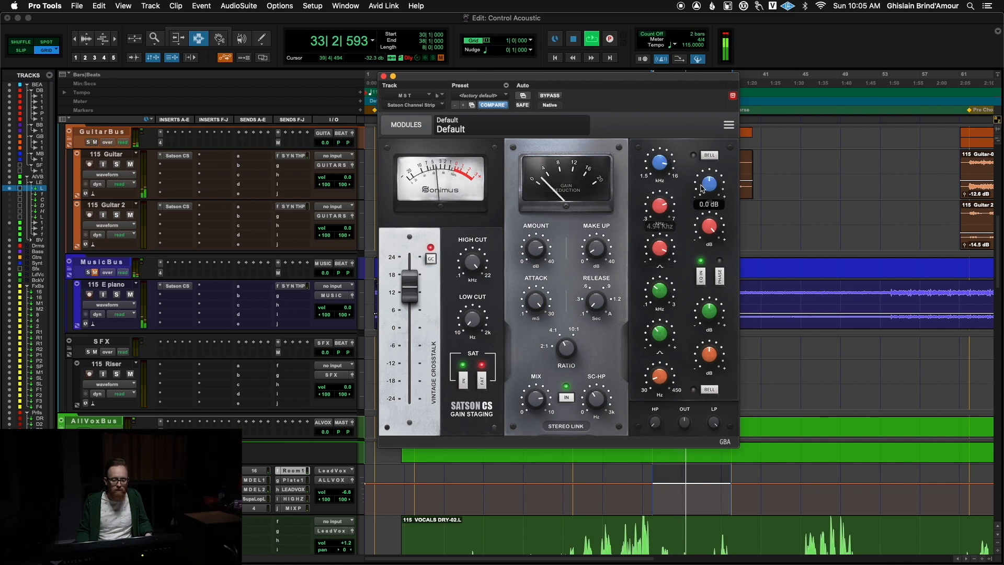
{"action": "left_click_drag", "start_coordinate": [661, 209], "coordinate": [709, 247]}
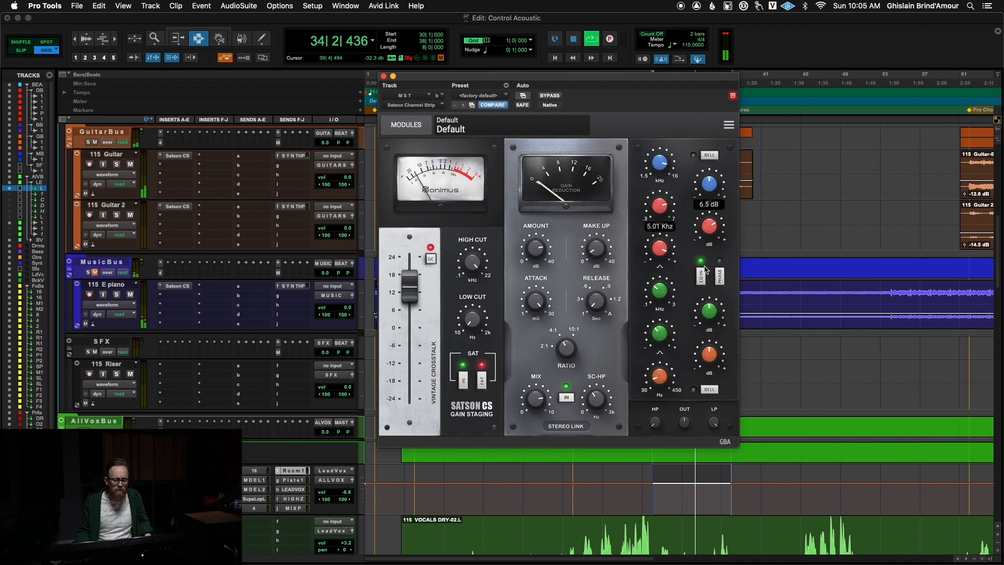
{"action": "left_click_drag", "start_coordinate": [660, 208], "coordinate": [661, 197]}
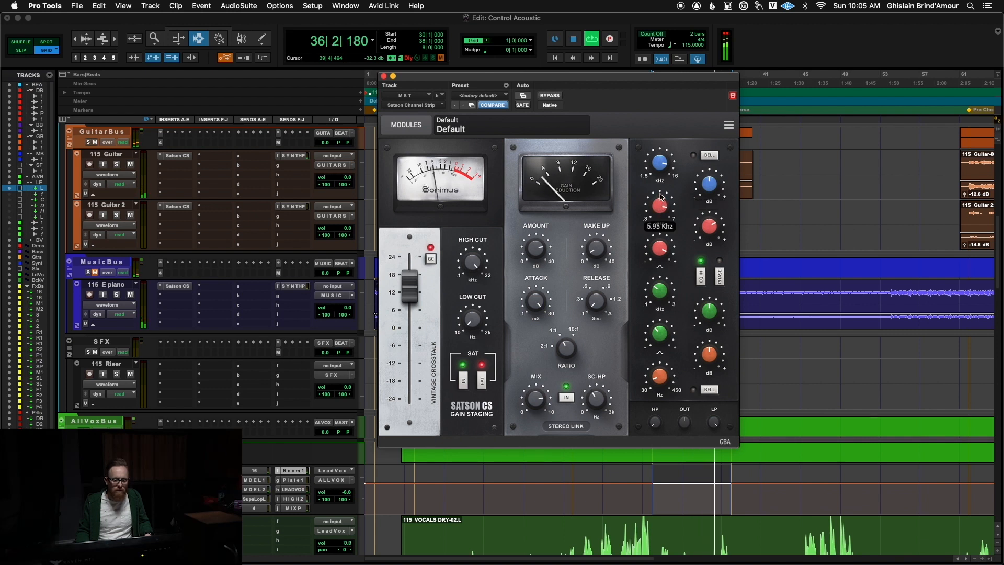
{"action": "left_click_drag", "start_coordinate": [703, 232], "coordinate": [711, 245]}
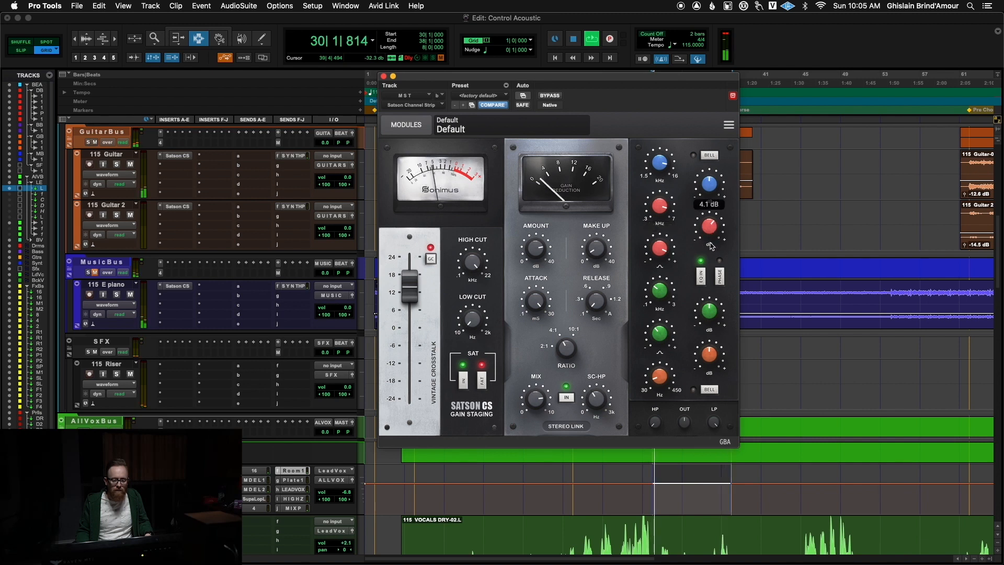
- Bypass and re-enable the Satson EQ module twice to compare the mix with and without it
{"action": "right_click", "coordinate": [682, 266]}
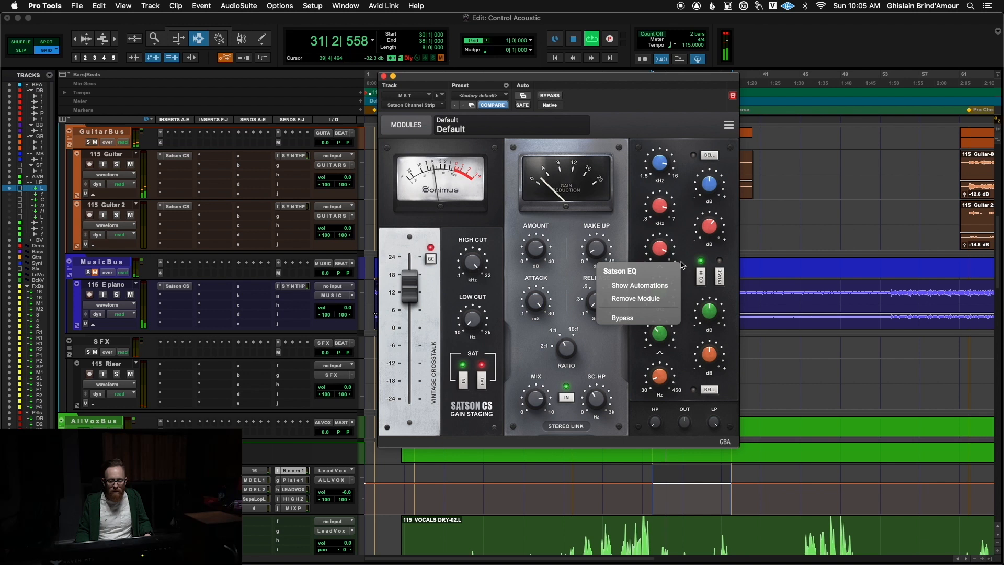
{"action": "left_click", "coordinate": [625, 317]}
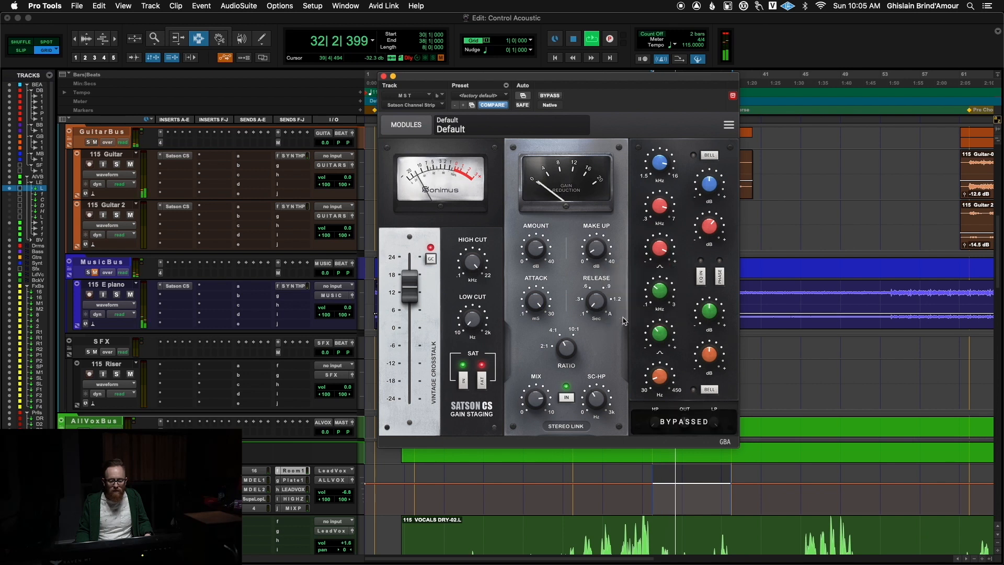
{"action": "left_click", "coordinate": [689, 424]}
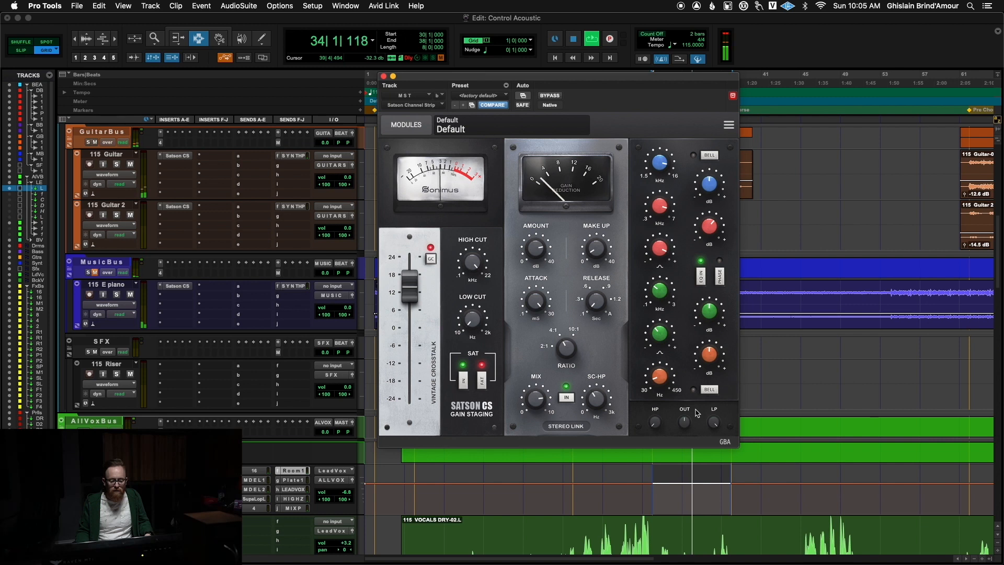
{"action": "right_click", "coordinate": [682, 309]}
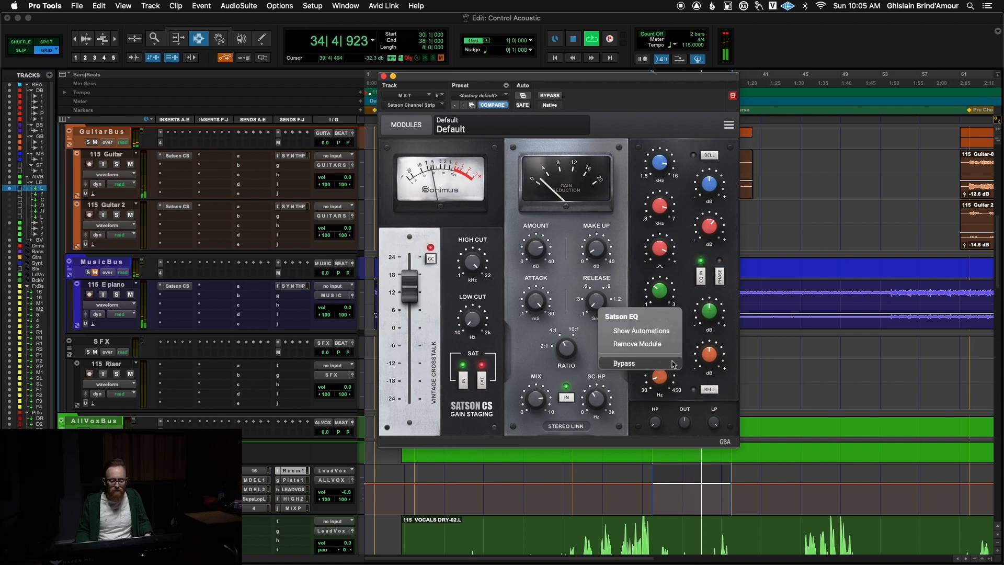
{"action": "left_click", "coordinate": [673, 363]}
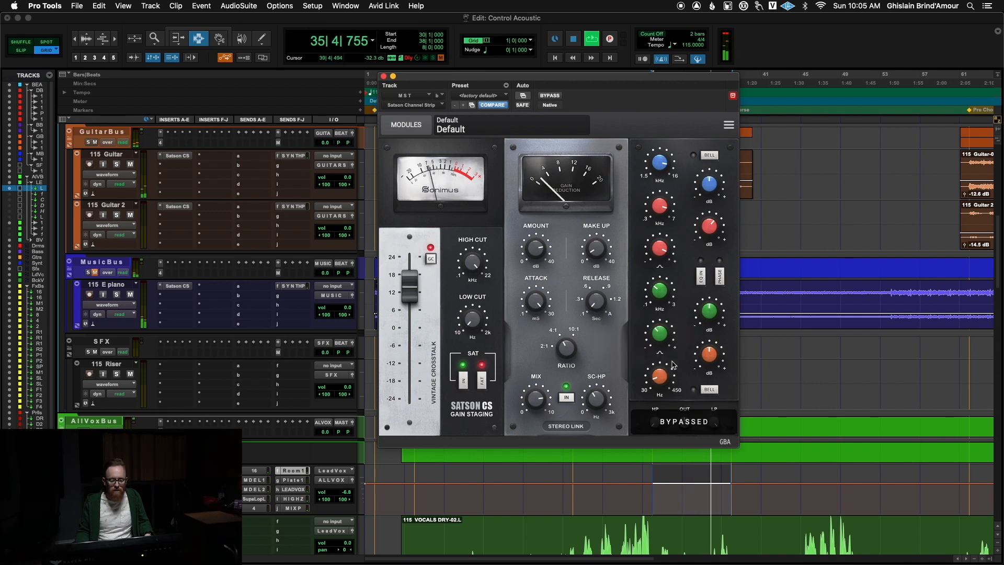
{"action": "left_click", "coordinate": [701, 276]}
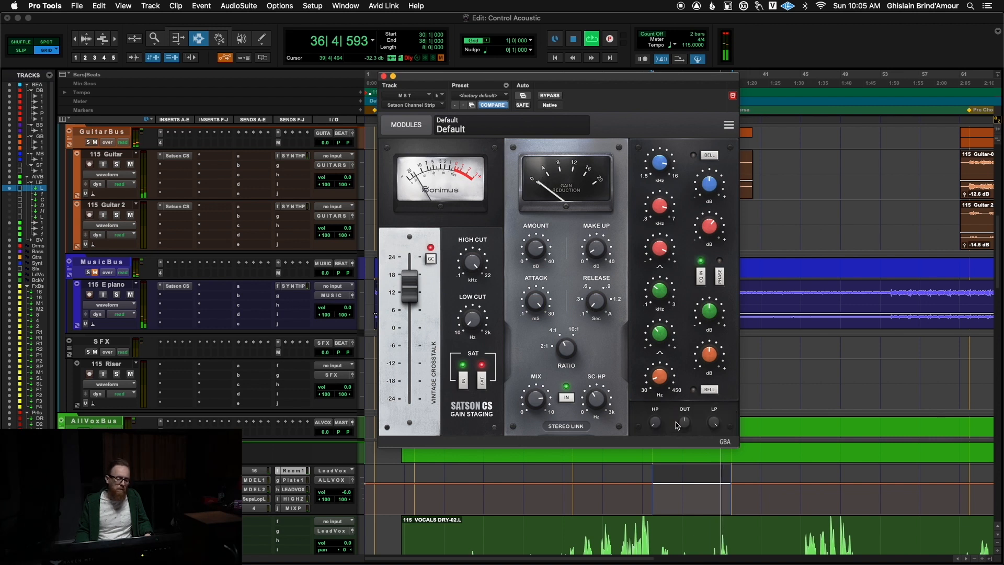
- Set the high-mid gain to 3.7 dB and the low band's gain to 4.0 dB
{"action": "mouse_move", "coordinate": [715, 232]}
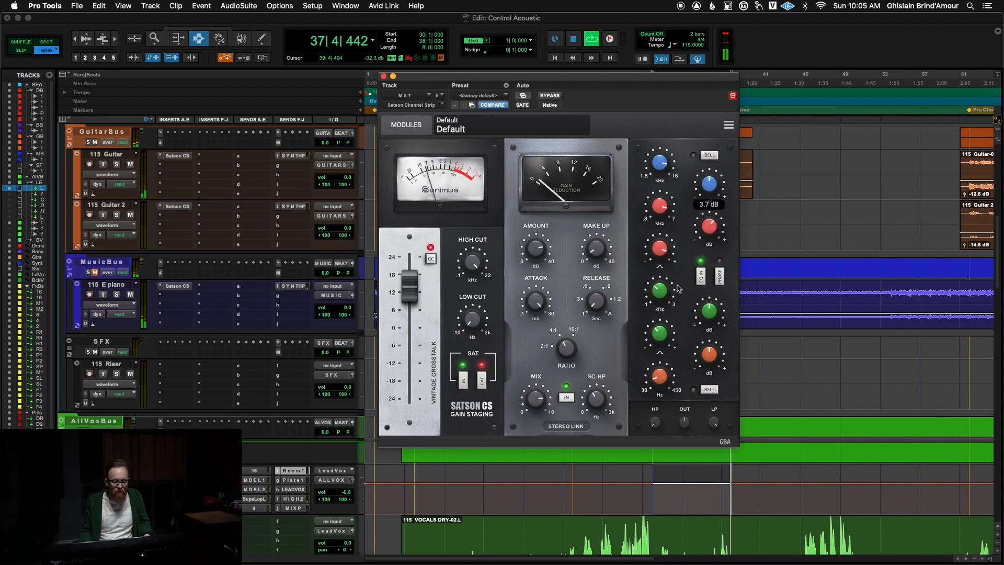
{"action": "mouse_move", "coordinate": [658, 292]}
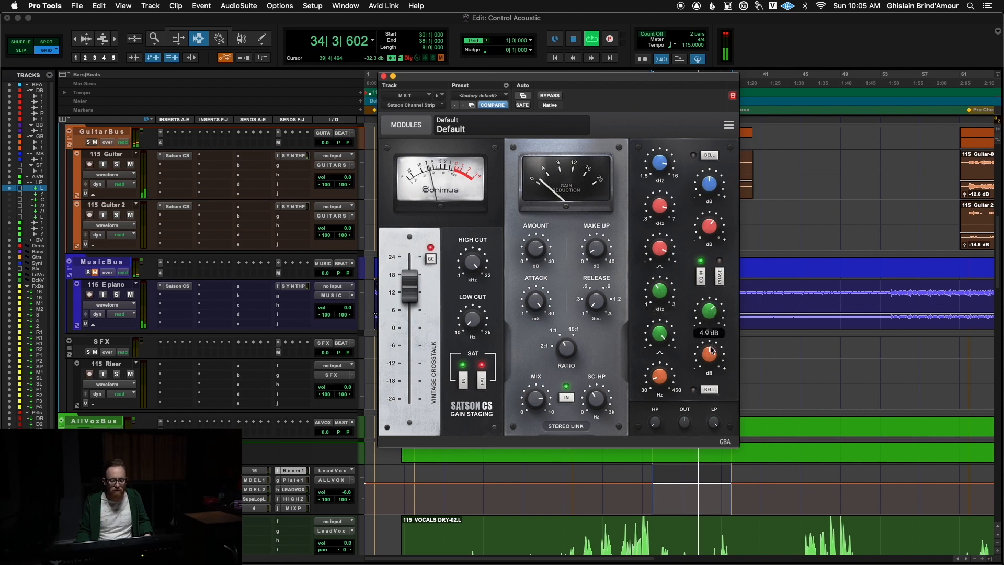
{"action": "left_click_drag", "start_coordinate": [711, 350], "coordinate": [712, 353]}
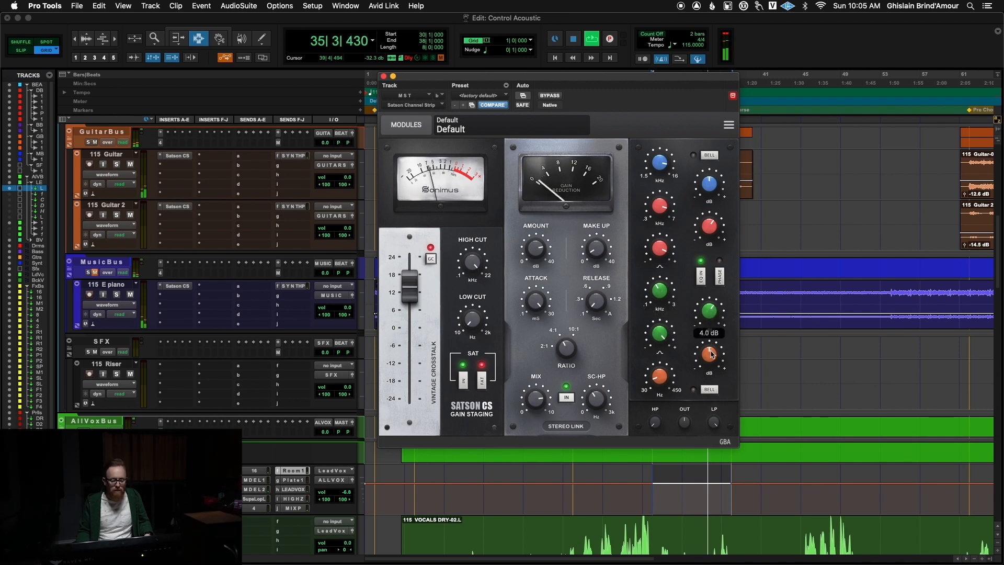
- Set the EQ's output to -1.5 dB and compare the level with the EQ module bypassed
{"action": "right_click", "coordinate": [679, 360]}
{"action": "left_click", "coordinate": [679, 357]}
{"action": "left_click_drag", "start_coordinate": [686, 424], "coordinate": [687, 432]}
{"action": "right_click", "coordinate": [685, 408]}
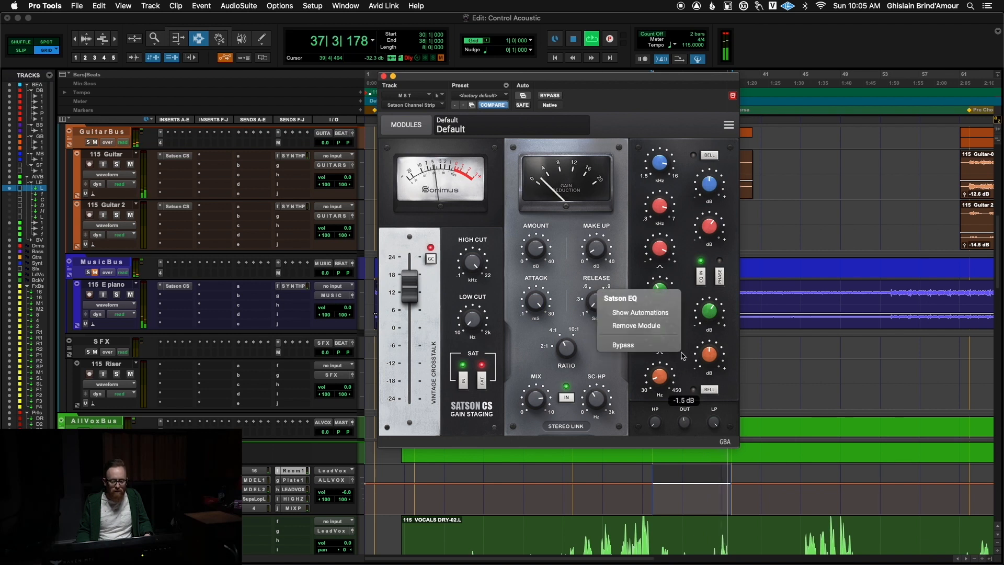
{"action": "left_click", "coordinate": [674, 345]}
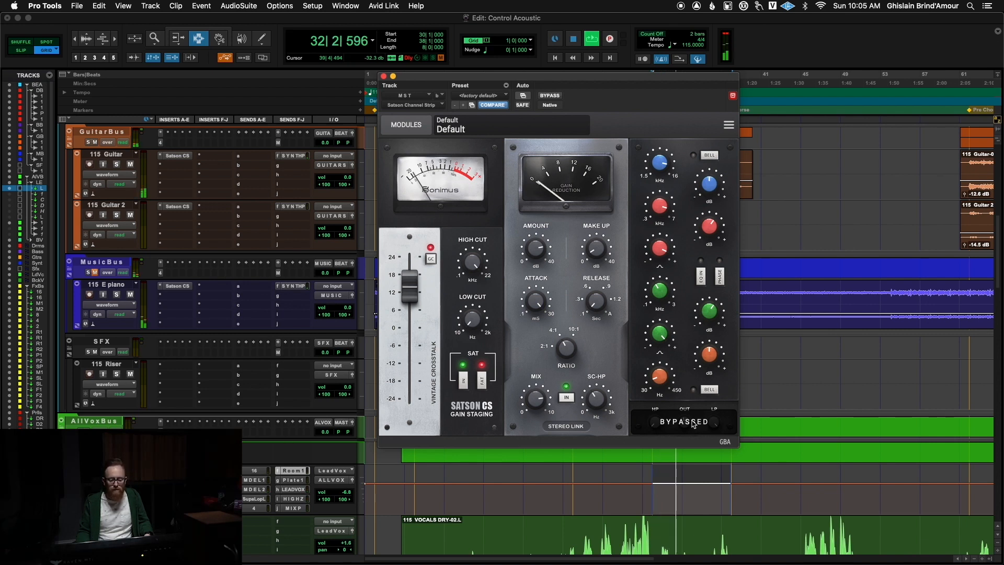
{"action": "left_click", "coordinate": [693, 423]}
- Tune the low band's frequency and set its gain to 2.9 dB
{"action": "left_click_drag", "start_coordinate": [667, 374], "coordinate": [709, 349]}
{"action": "left_click_drag", "start_coordinate": [669, 375], "coordinate": [660, 425]}
{"action": "left_click_drag", "start_coordinate": [660, 383], "coordinate": [704, 407]}
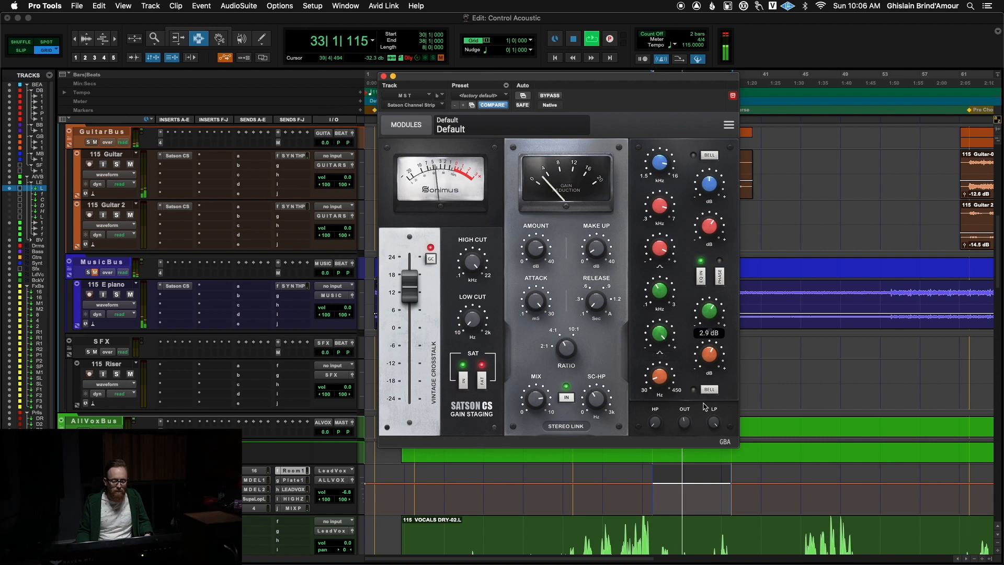
- Try the low band's Bell shape with an 8.6 dB boost, reduce the gain, and keep Bell enabled
{"action": "left_click", "coordinate": [693, 390]}
{"action": "left_click_drag", "start_coordinate": [701, 312], "coordinate": [708, 384]}
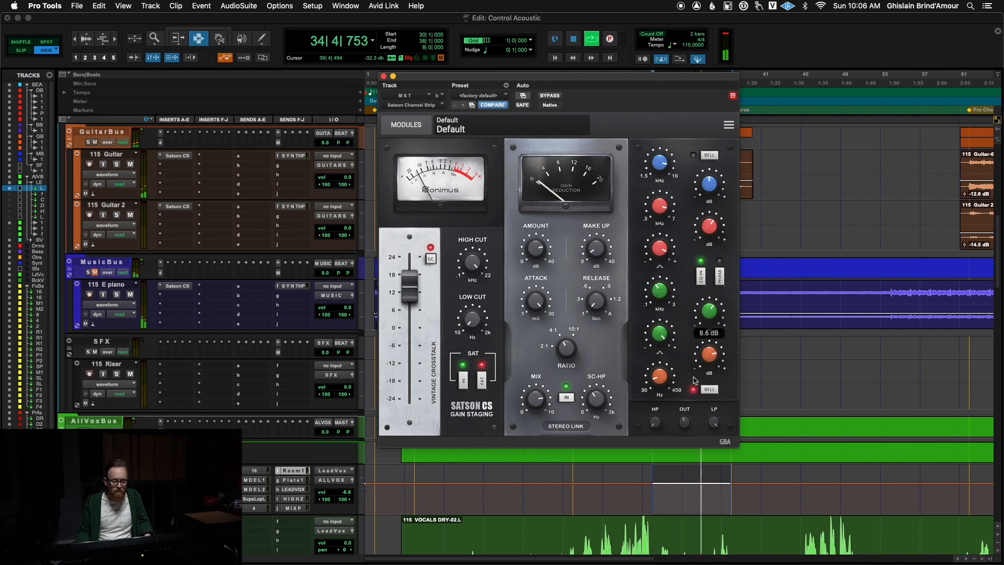
{"action": "left_click", "coordinate": [711, 389]}
{"action": "left_click_drag", "start_coordinate": [712, 351], "coordinate": [711, 371]}
{"action": "left_click", "coordinate": [711, 390]}
- Try the high band as a Bell at 5.0 dB, return it to a shelf, and set its gain to 1.9 dB
{"action": "left_click_drag", "start_coordinate": [705, 188], "coordinate": [710, 187]}
{"action": "left_click", "coordinate": [712, 155]}
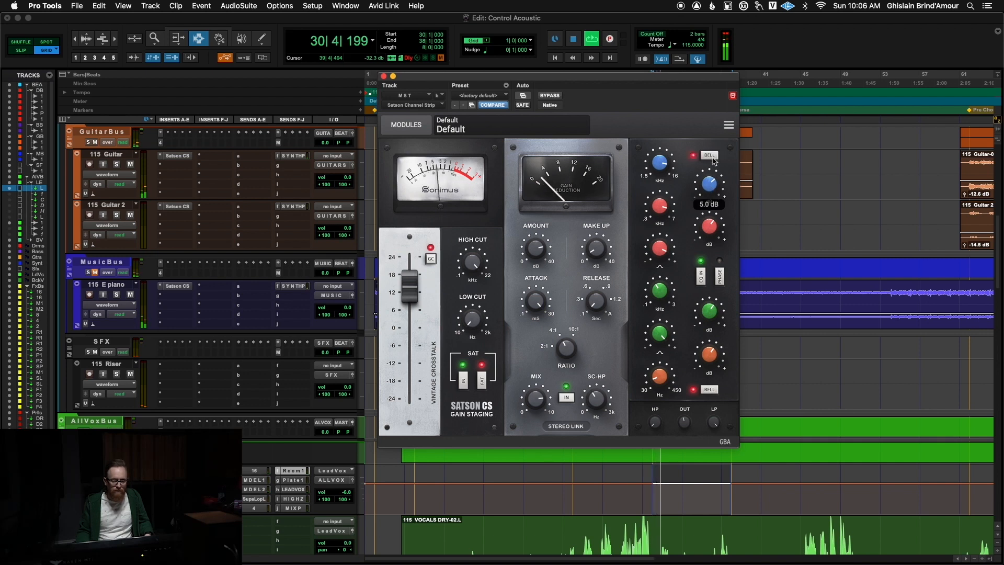
{"action": "left_click", "coordinate": [712, 156]}
{"action": "left_click_drag", "start_coordinate": [712, 183], "coordinate": [712, 192]}
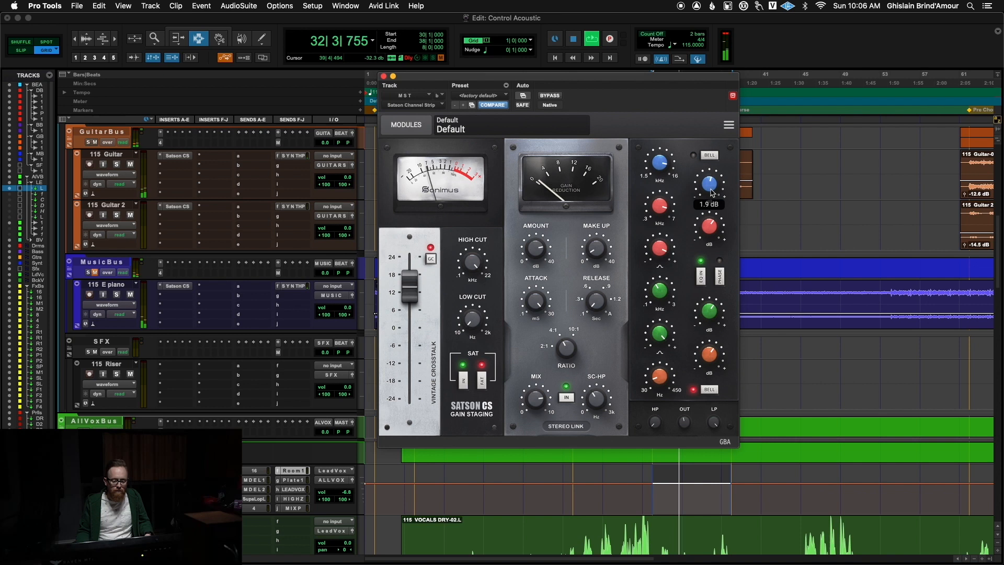
- Compare the EQ bypassed, set its output to -2.5 dB, and save the session
{"action": "mouse_move", "coordinate": [684, 422]}
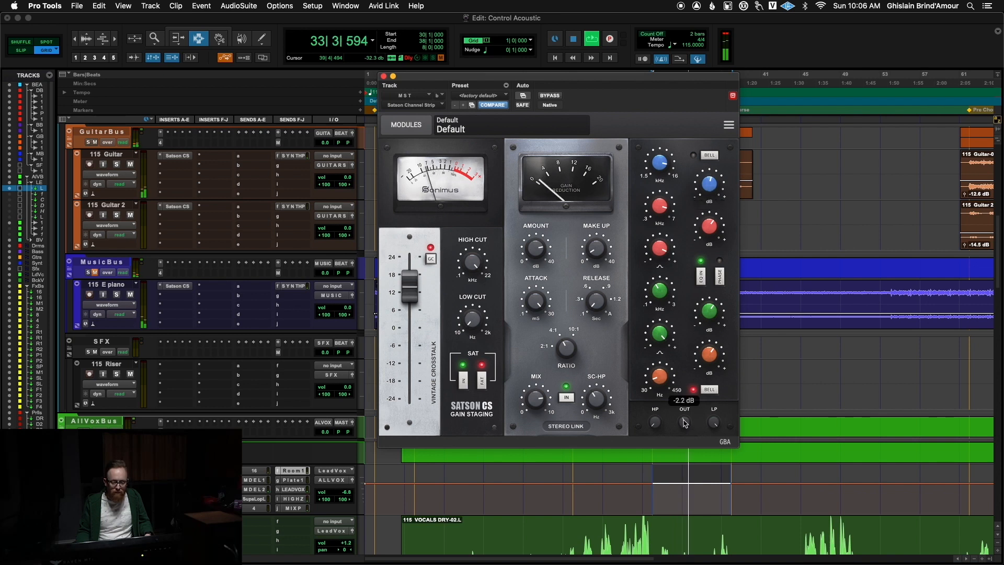
{"action": "right_click", "coordinate": [684, 421]}
{"action": "left_click", "coordinate": [662, 407]}
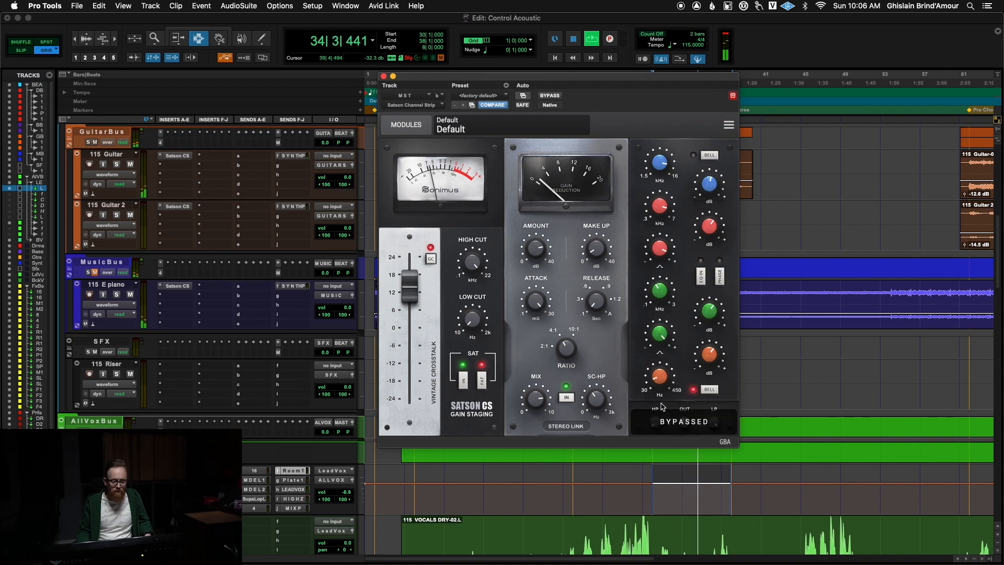
{"action": "left_click", "coordinate": [680, 422]}
{"action": "left_click_drag", "start_coordinate": [686, 422], "coordinate": [686, 423]}
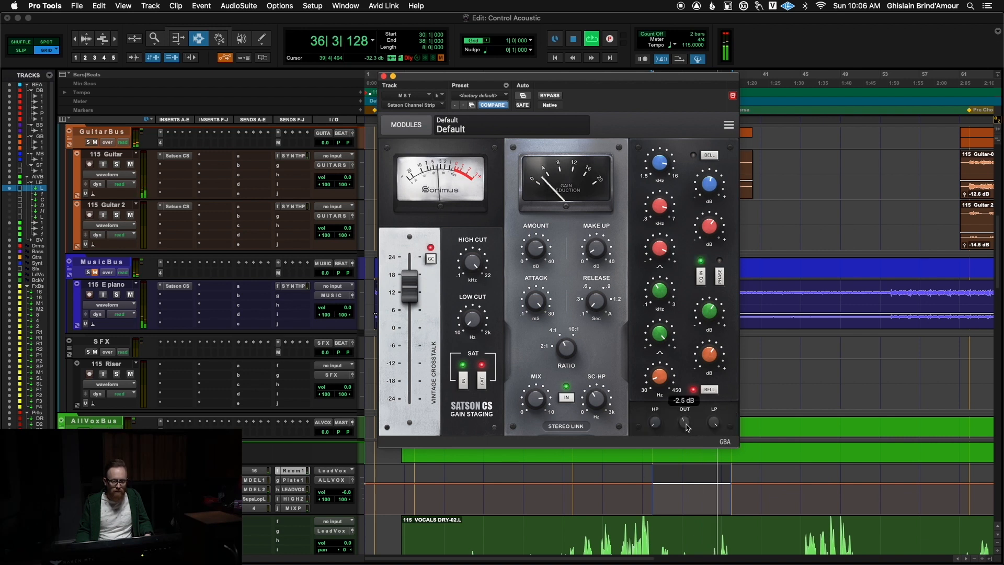
{"action": "key", "text": "super+s"}
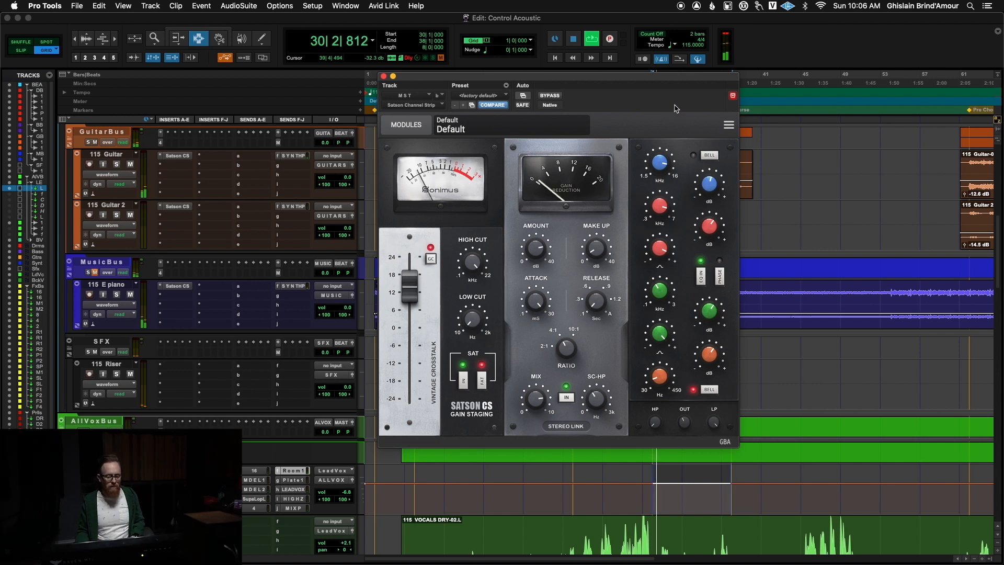
{"action": "key", "text": "space"}
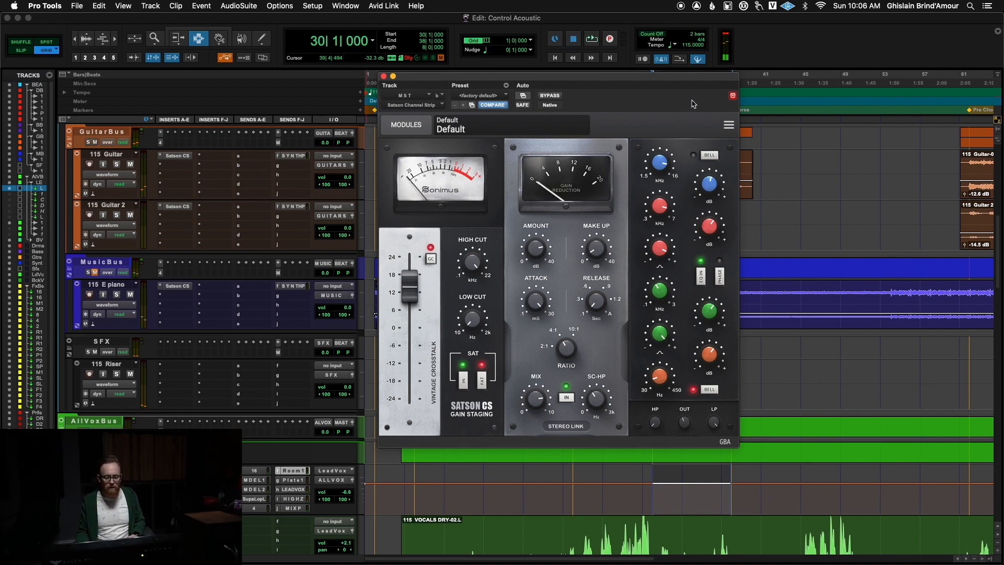